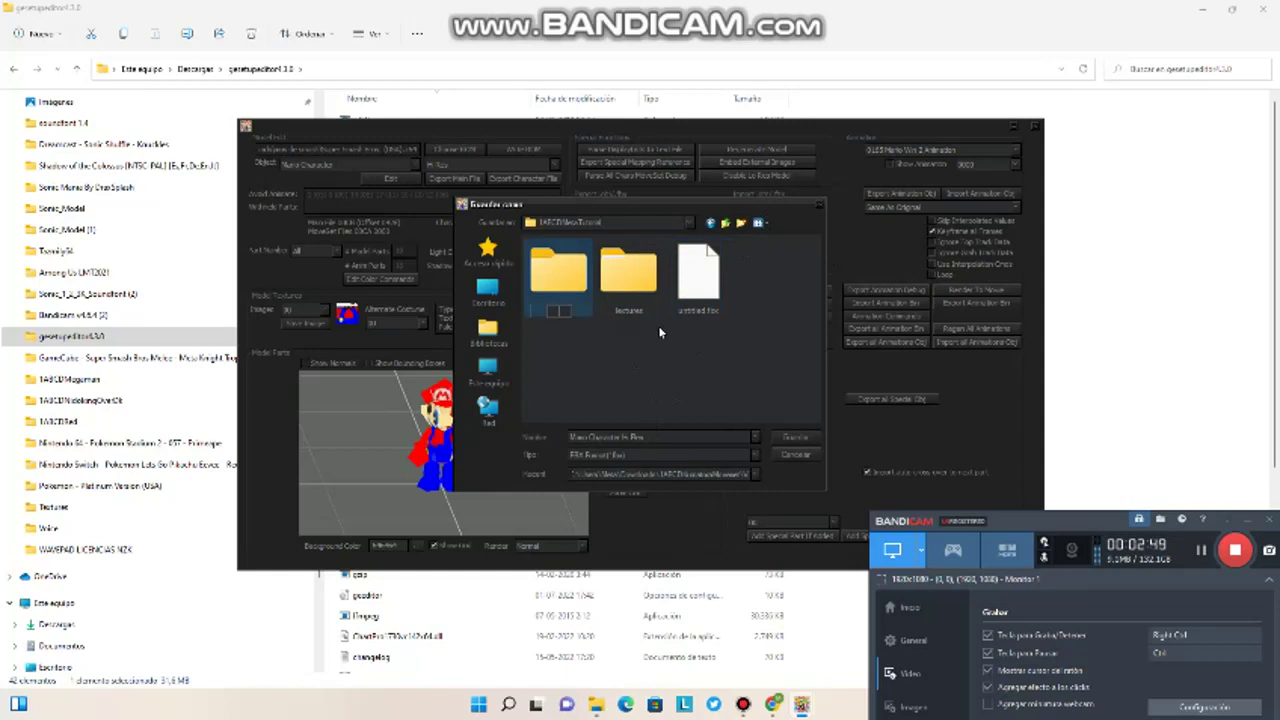
text(exturas)
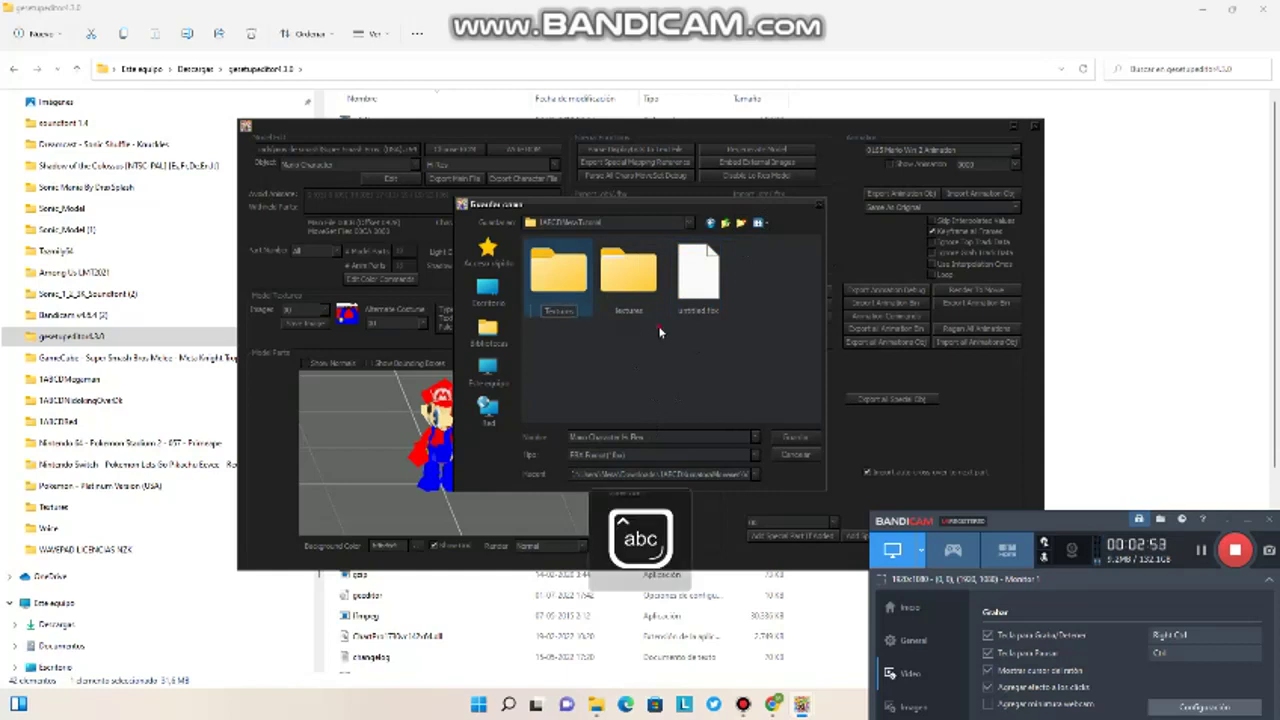
click(660, 332)
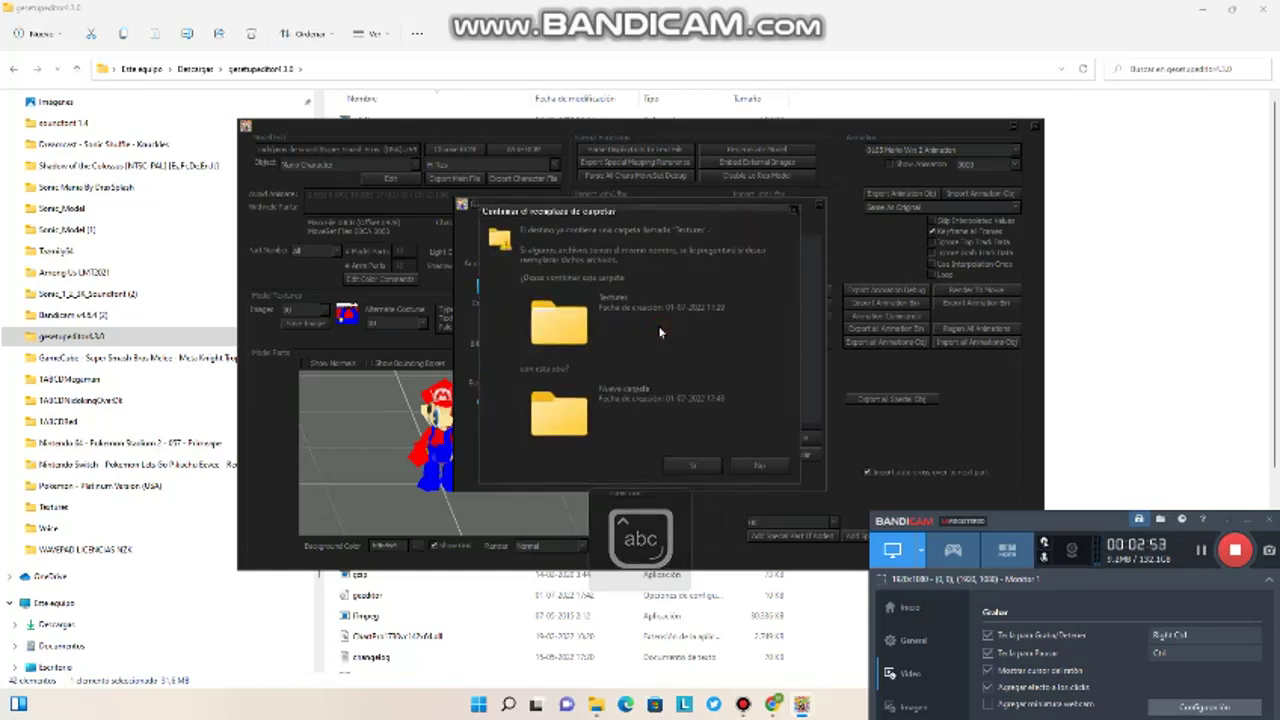
click(756, 466)
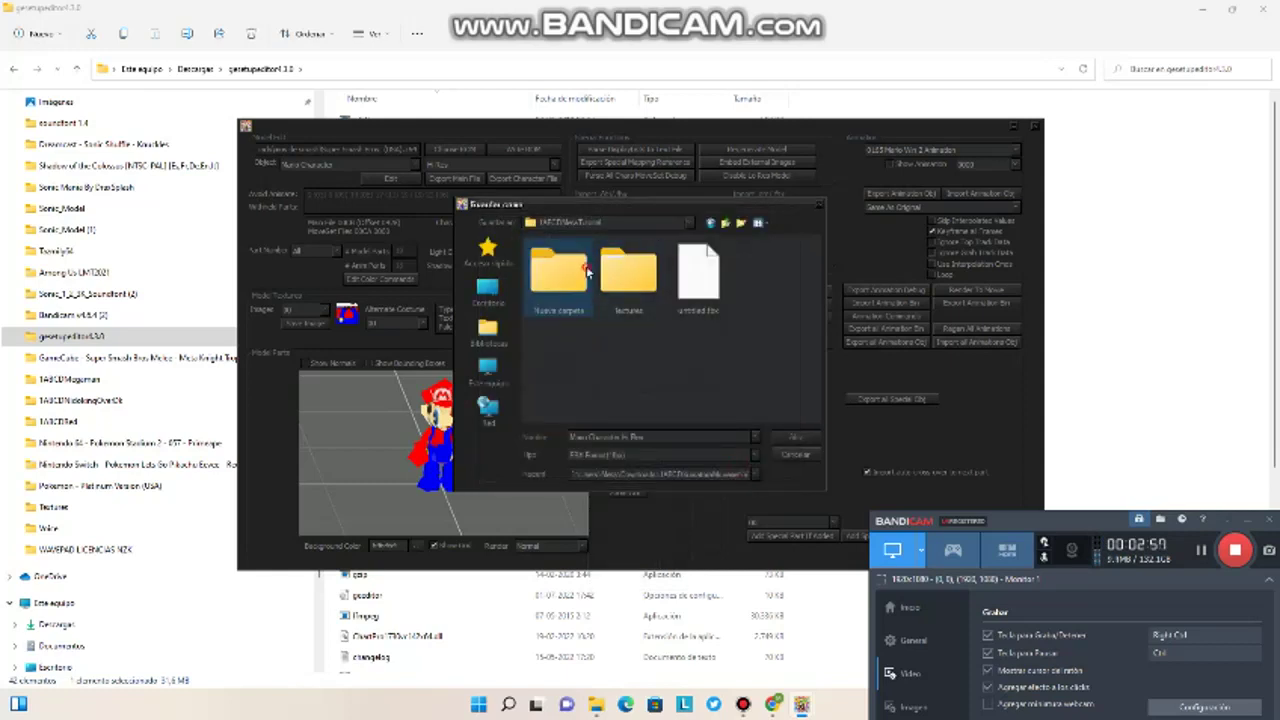
- Export the Mario Character Hi Res model in FBX format into the Nueva carpeta folder, and close the model editing window
click(795, 437)
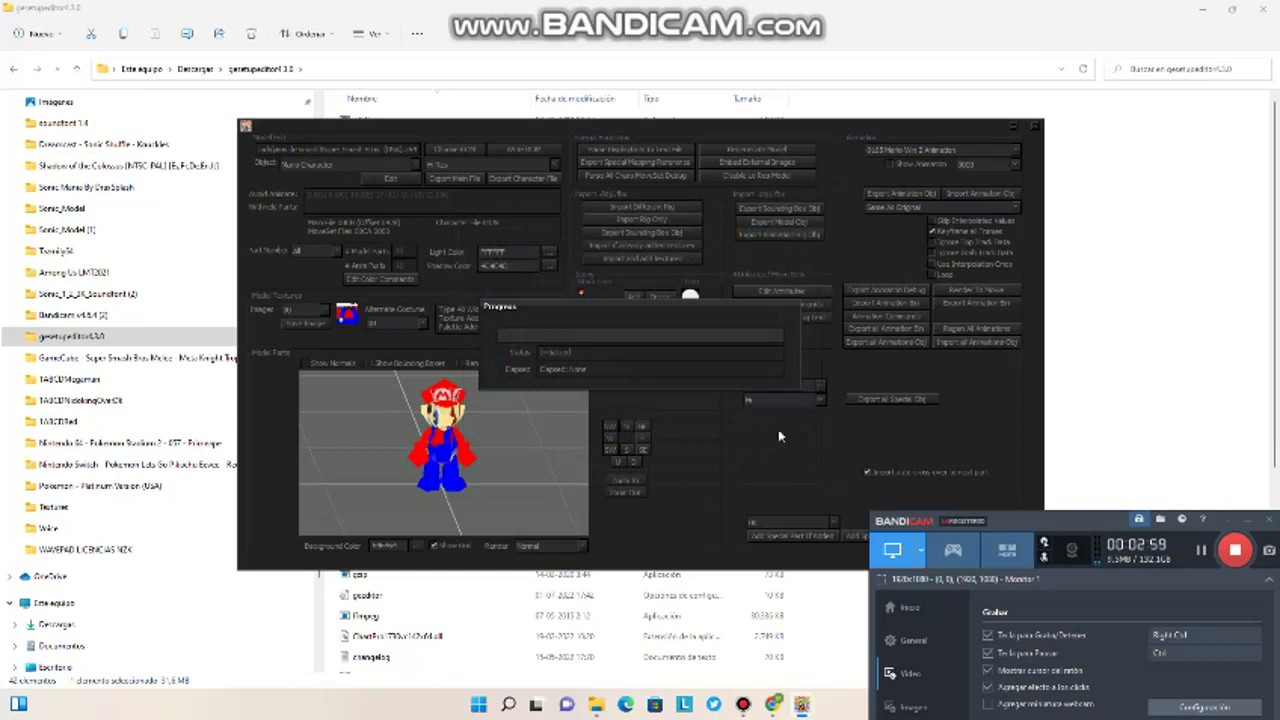
mouse_move(446, 415)
mouse_down()
mouse_move(468, 449)
mouse_move(439, 412)
mouse_up()
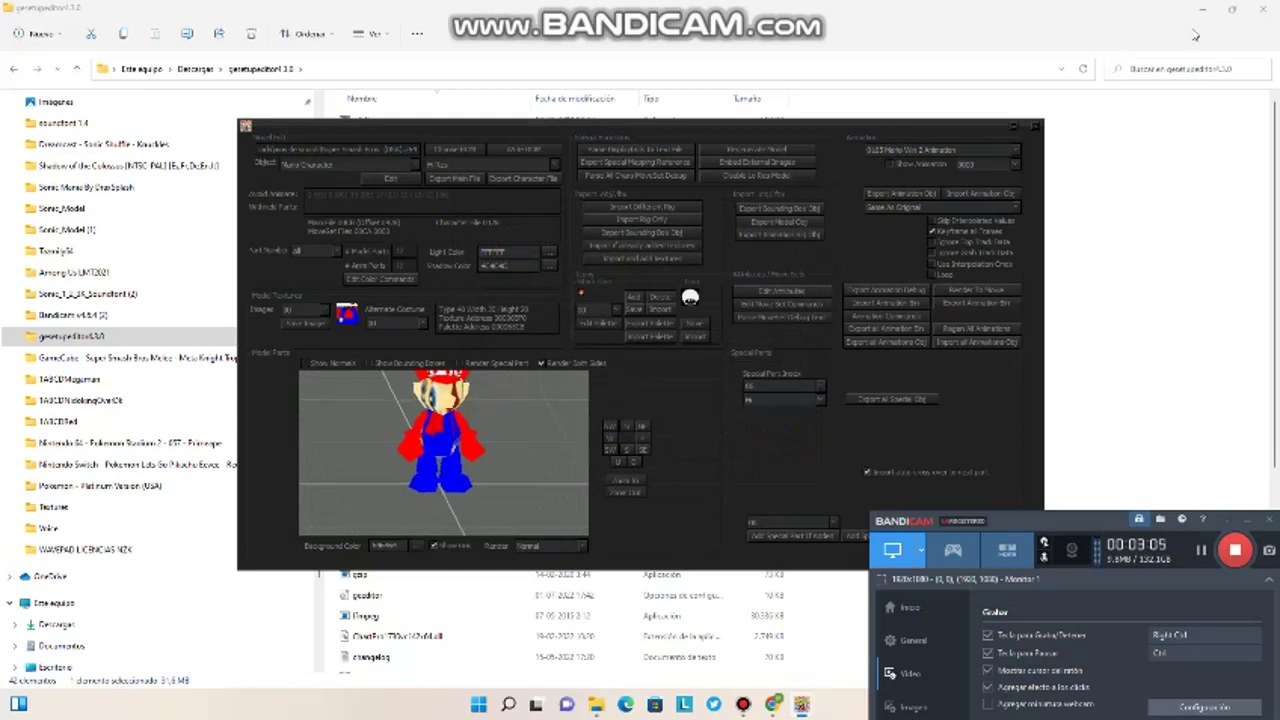
click(1037, 127)
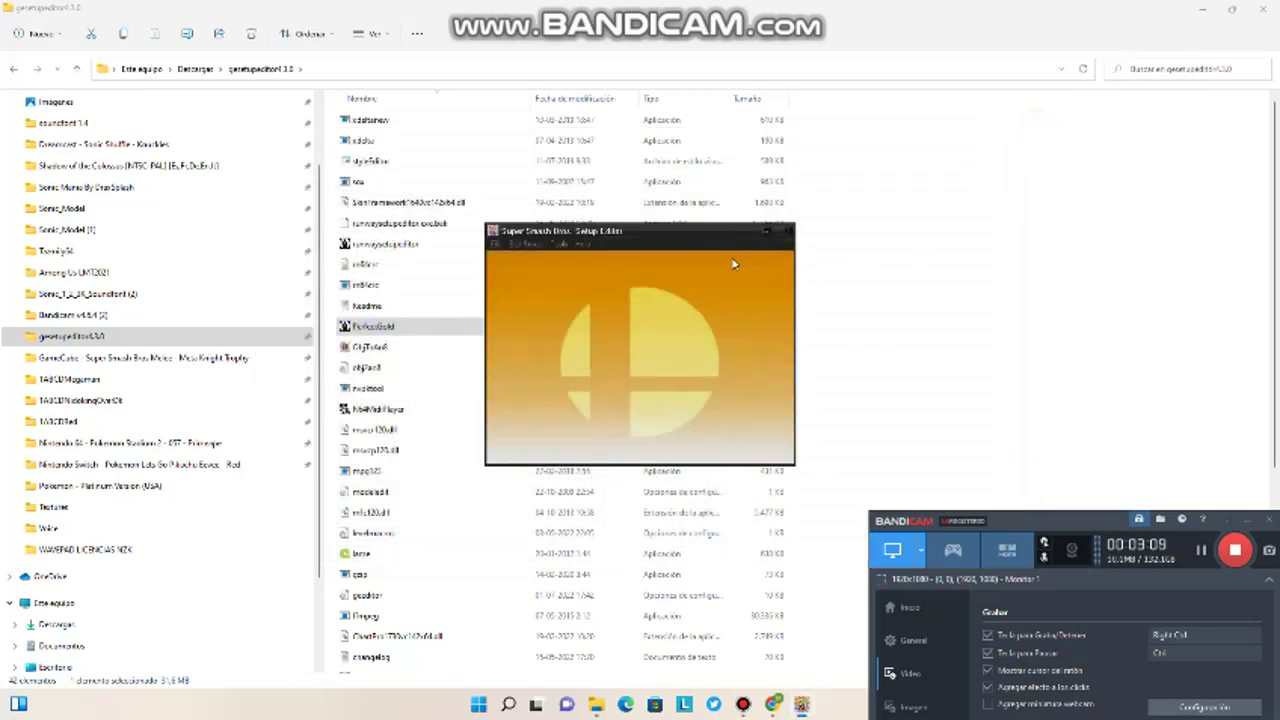
- Open the ObjToAn8 converter from the gesetupeditor4.3.0 folder, check its FBX export type options, and close it
drag(638, 243, 851, 233)
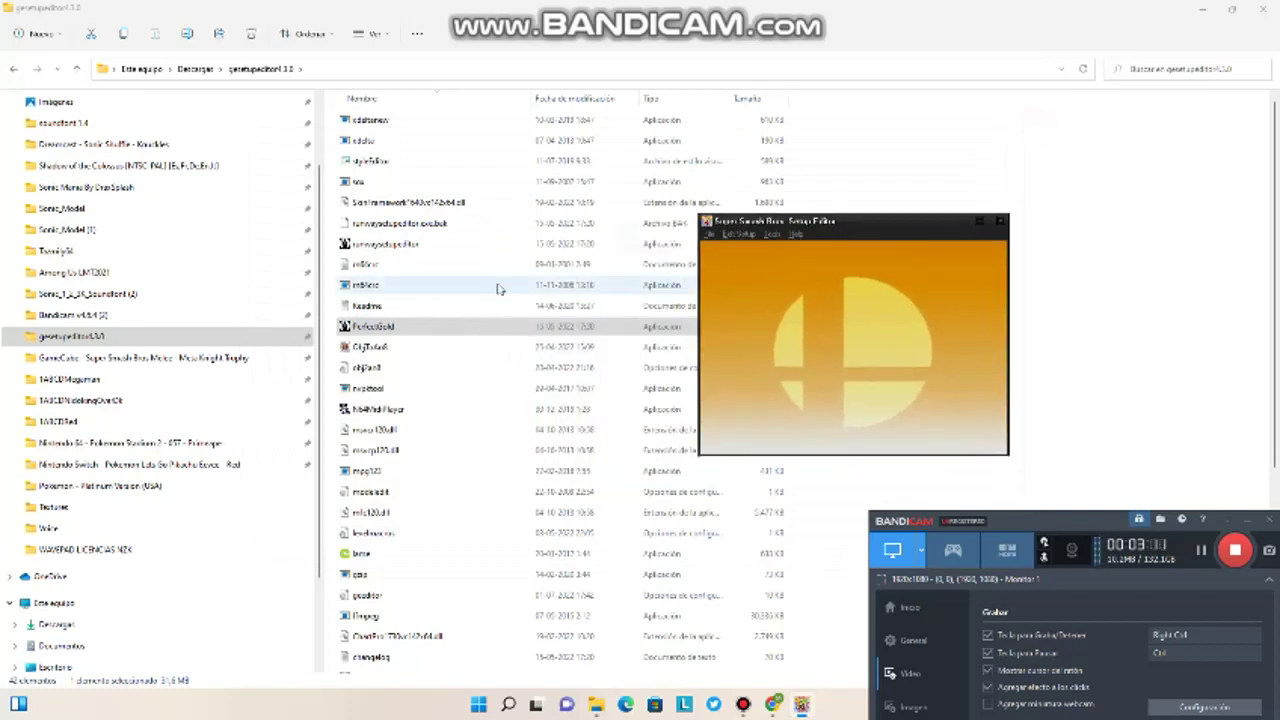
scroll(499, 289, down, 2)
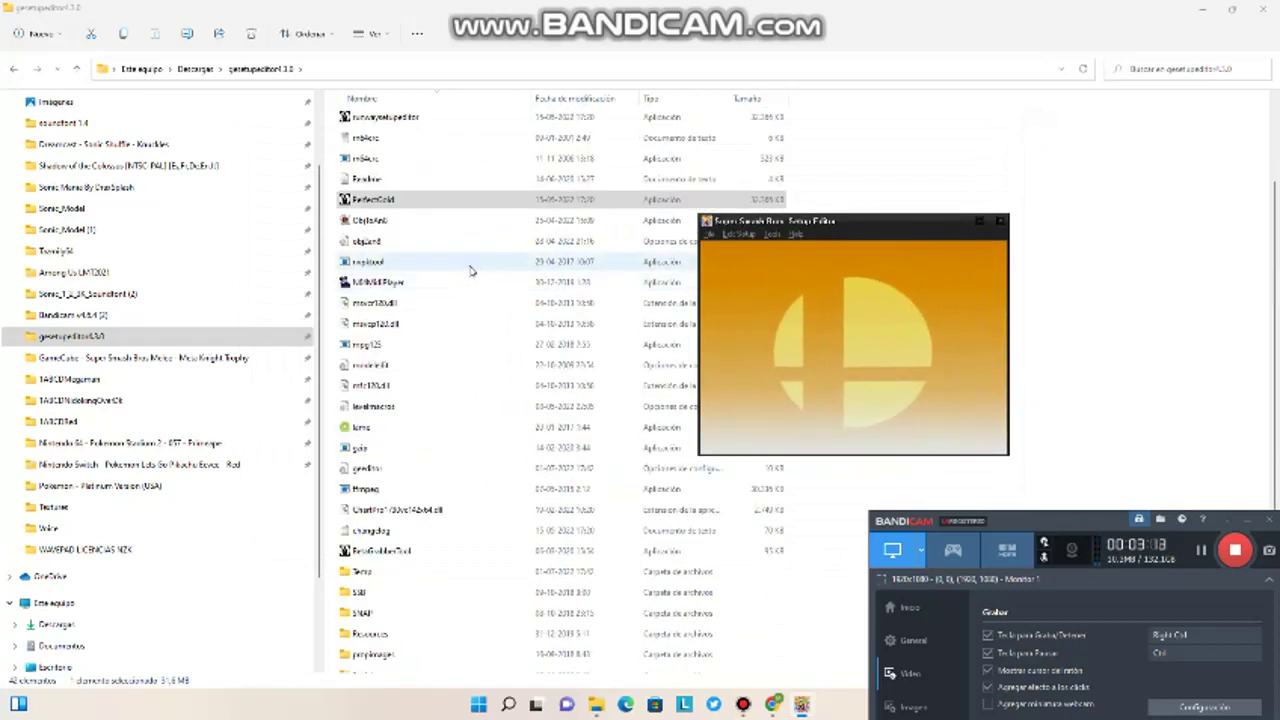
double_click(464, 221)
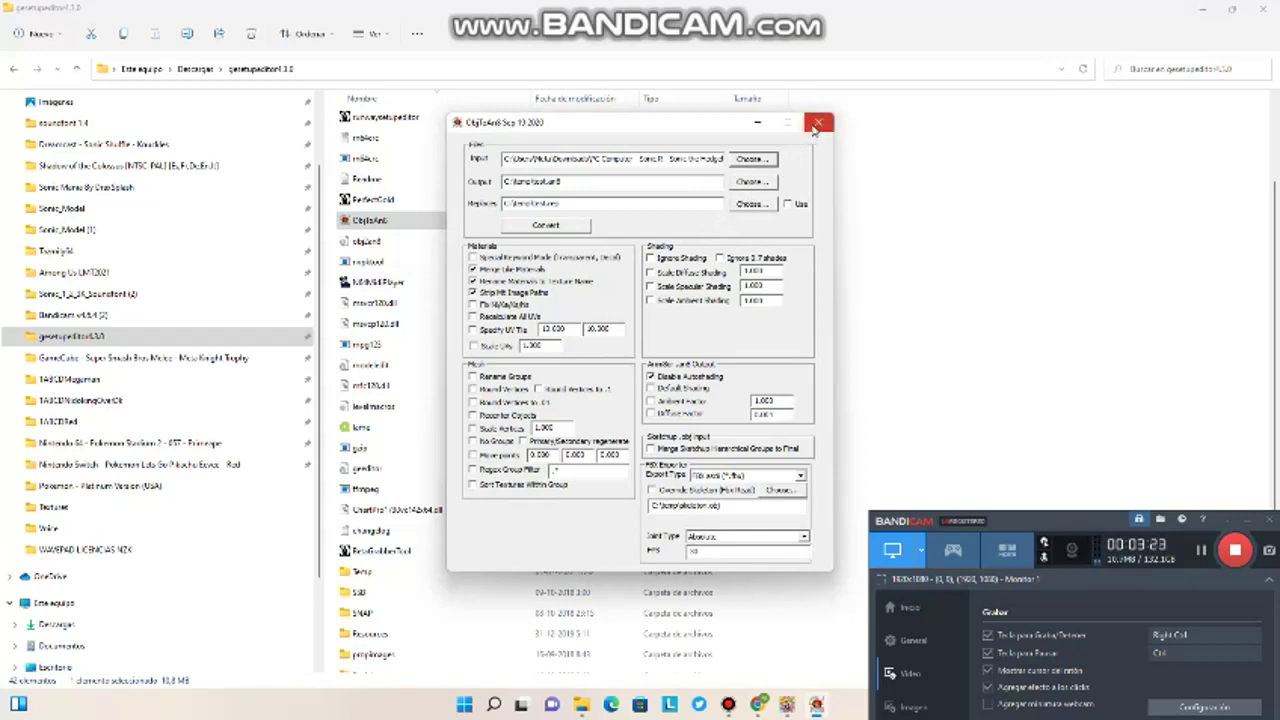
click(786, 477)
click(786, 478)
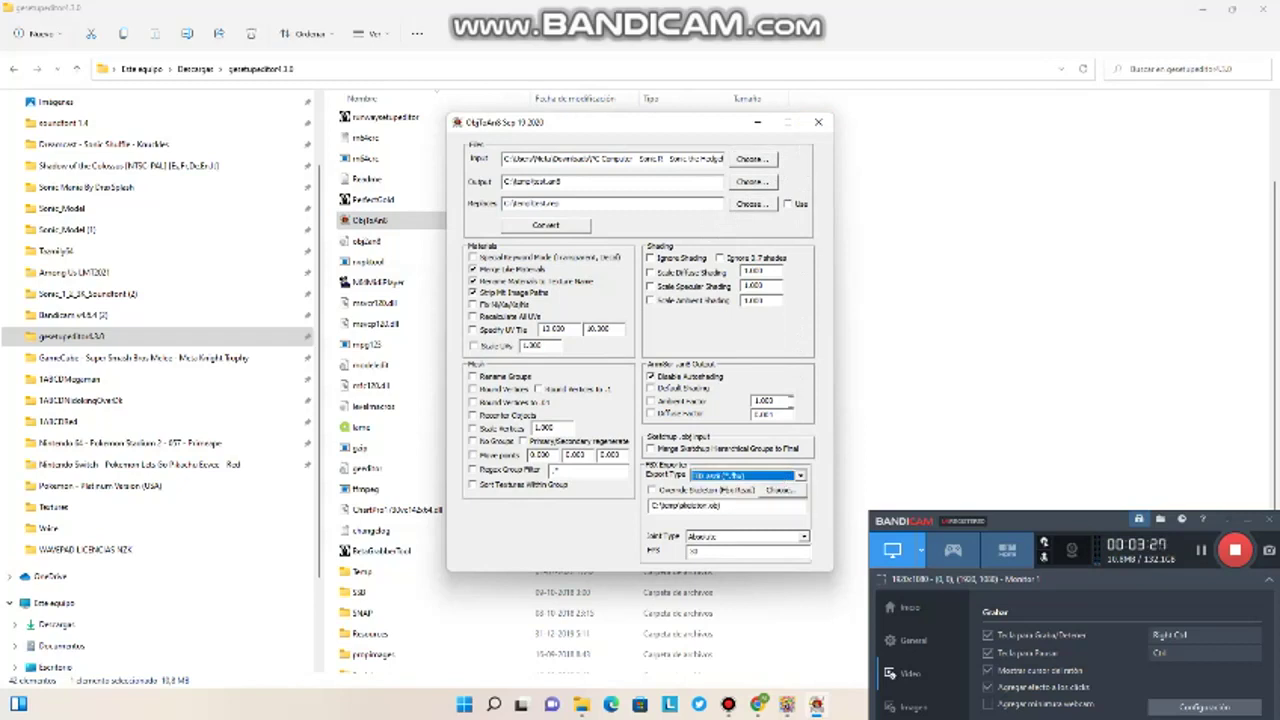
click(818, 122)
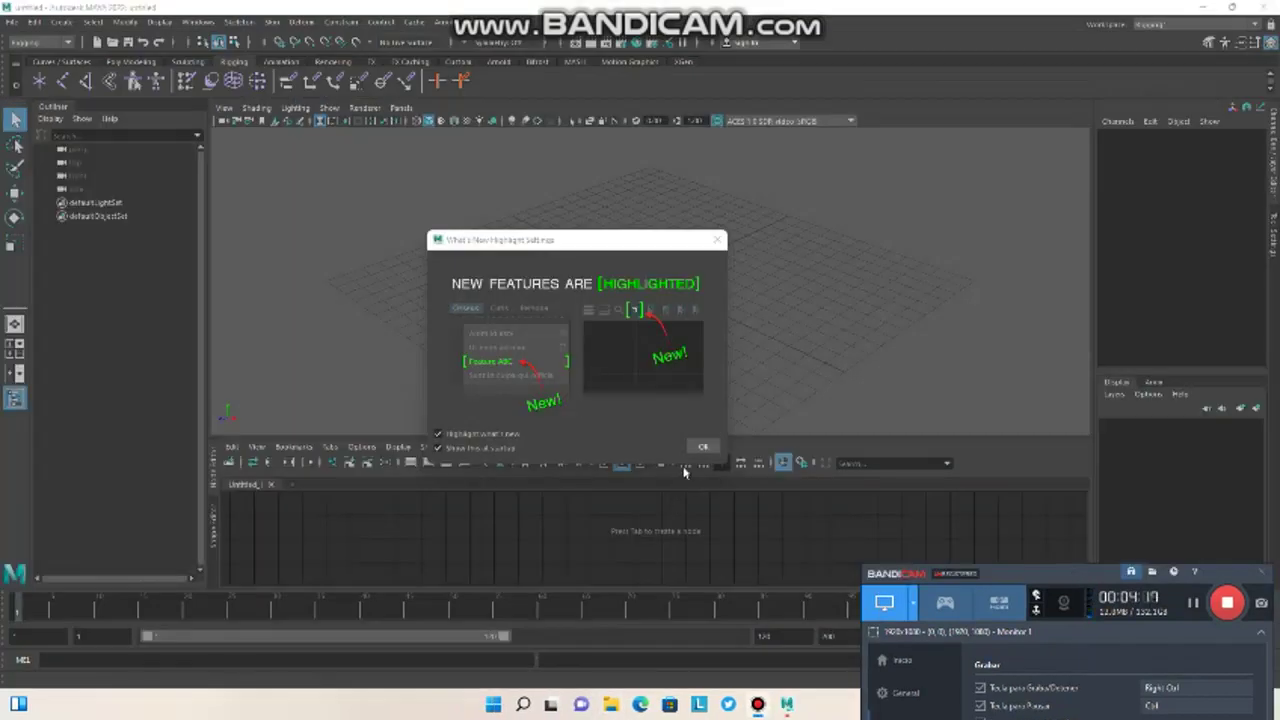
- In Maya, dismiss the What's New highlight settings and choose the Rigging workspace
click(702, 446)
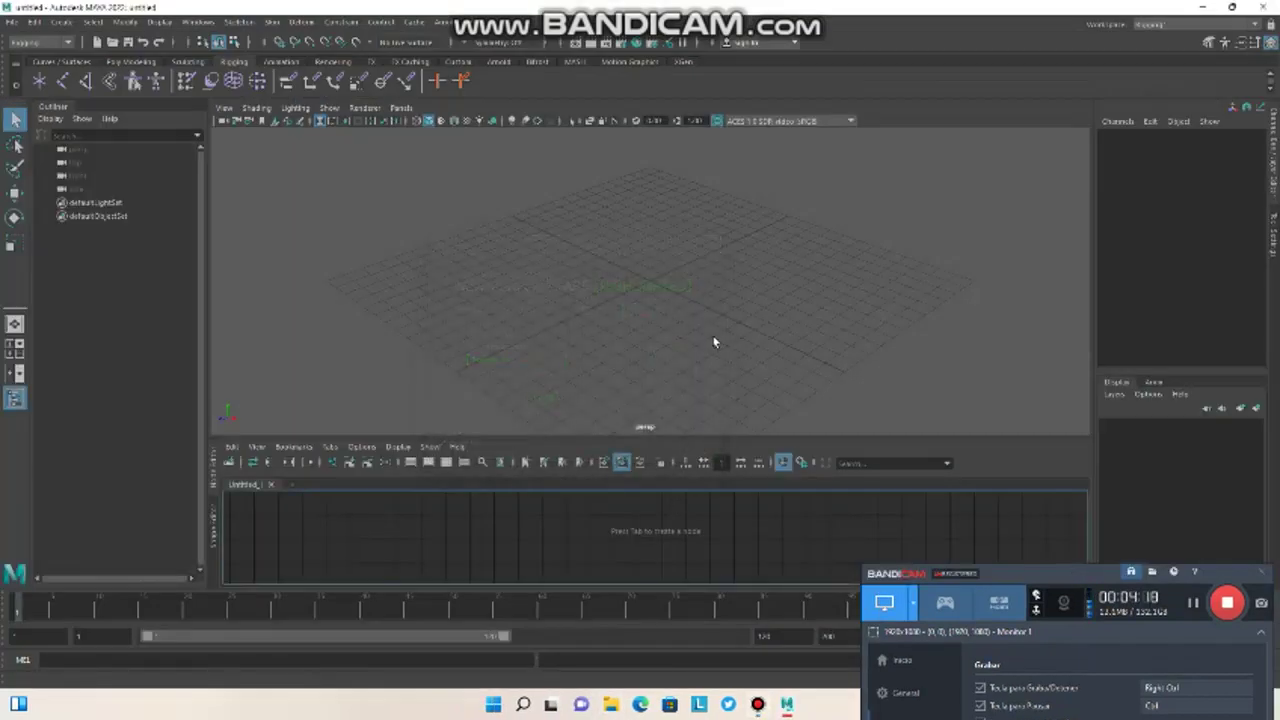
click(1176, 29)
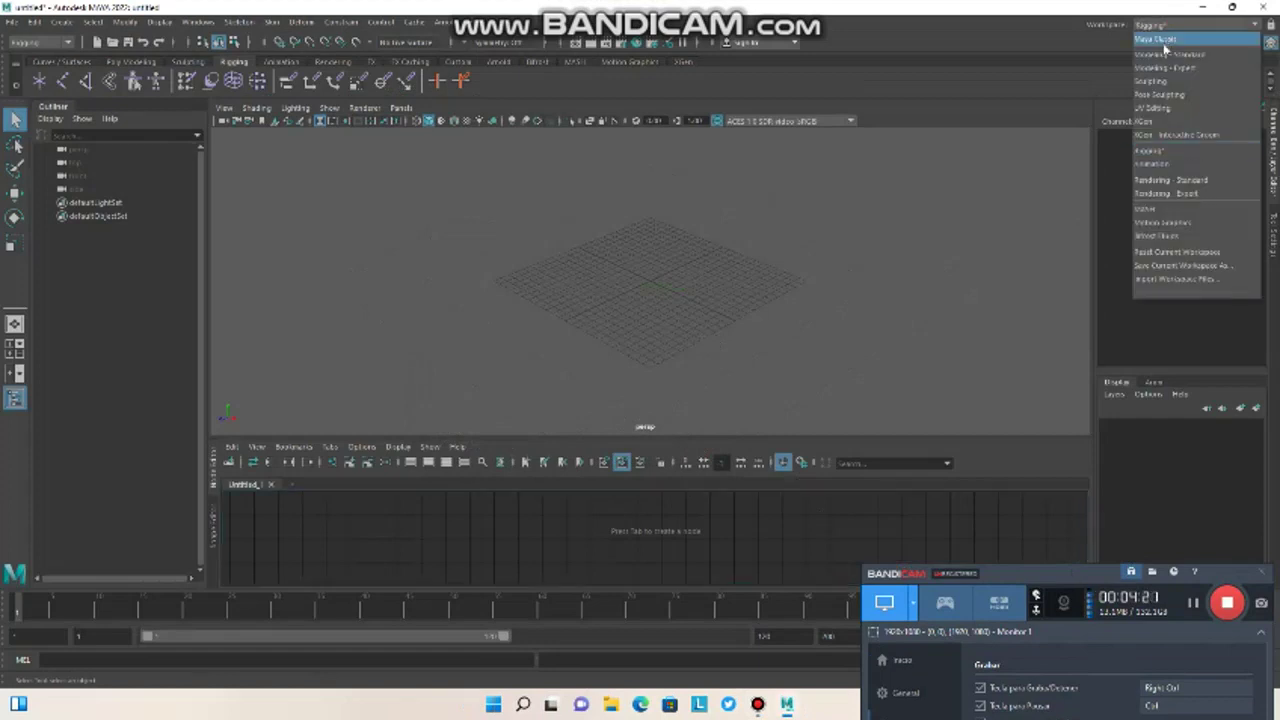
click(1186, 151)
alt+drag(641, 294, 734, 352)
scroll(734, 352, down, 3)
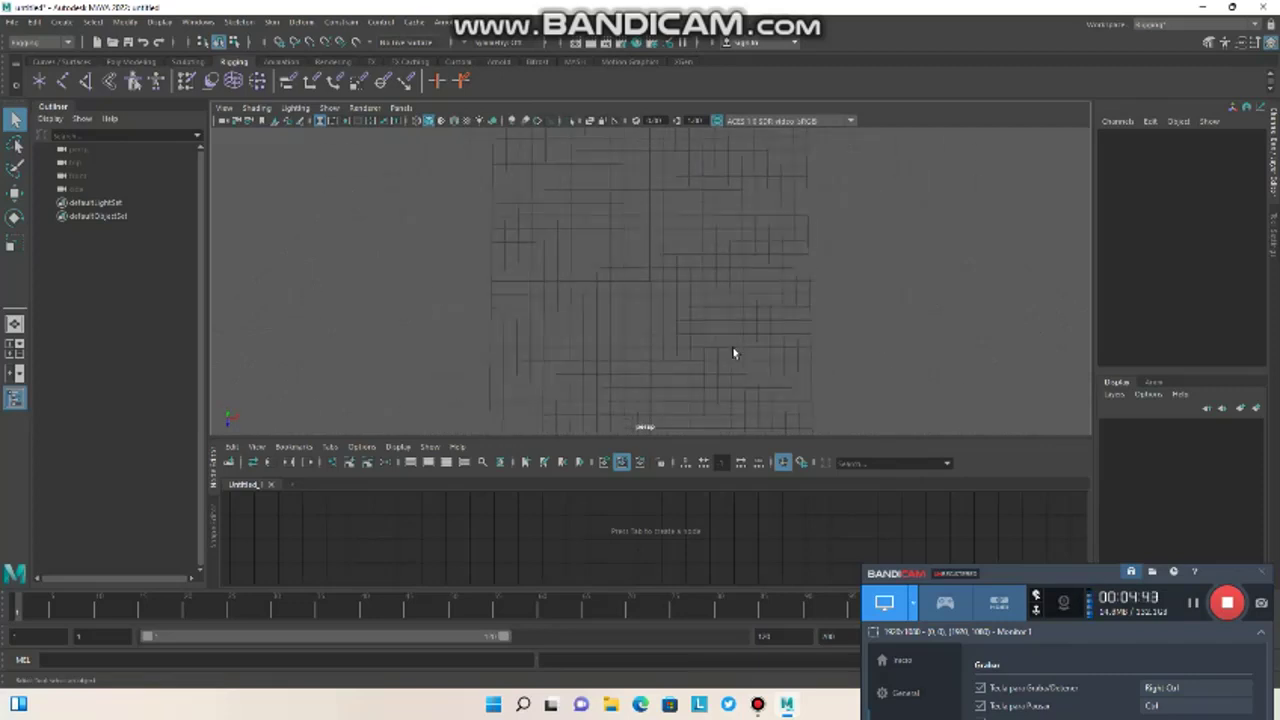
alt+drag(733, 353, 755, 287)
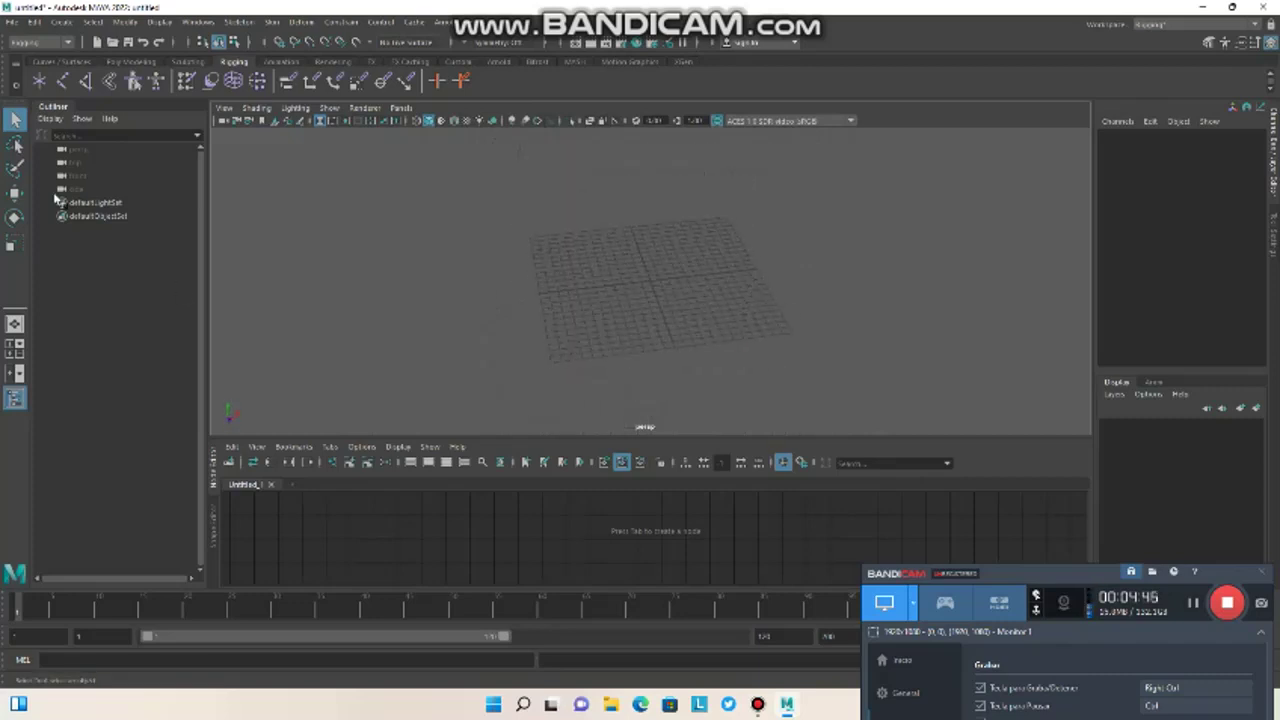
- Import Mario Character Hi Res.fbx into the scene from the Nueva carpeta subfolder of the tutorial folder in Downloads
click(10, 23)
click(73, 171)
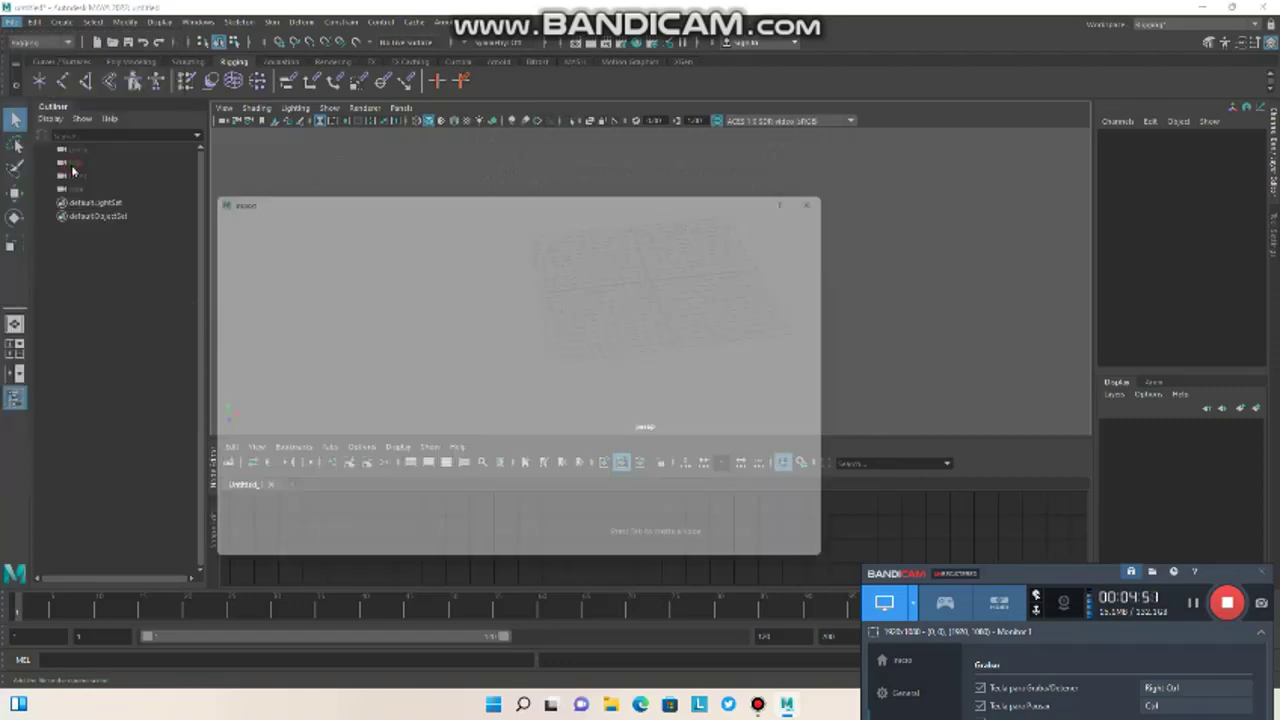
click(224, 277)
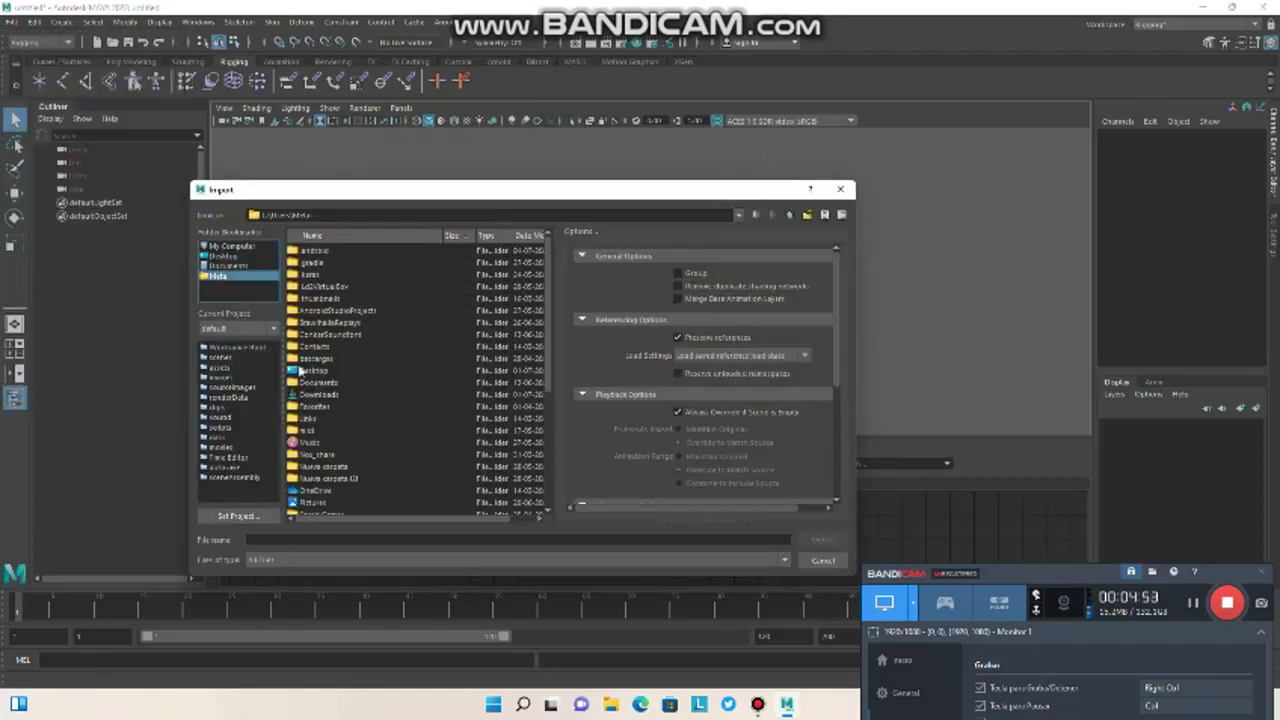
double_click(322, 395)
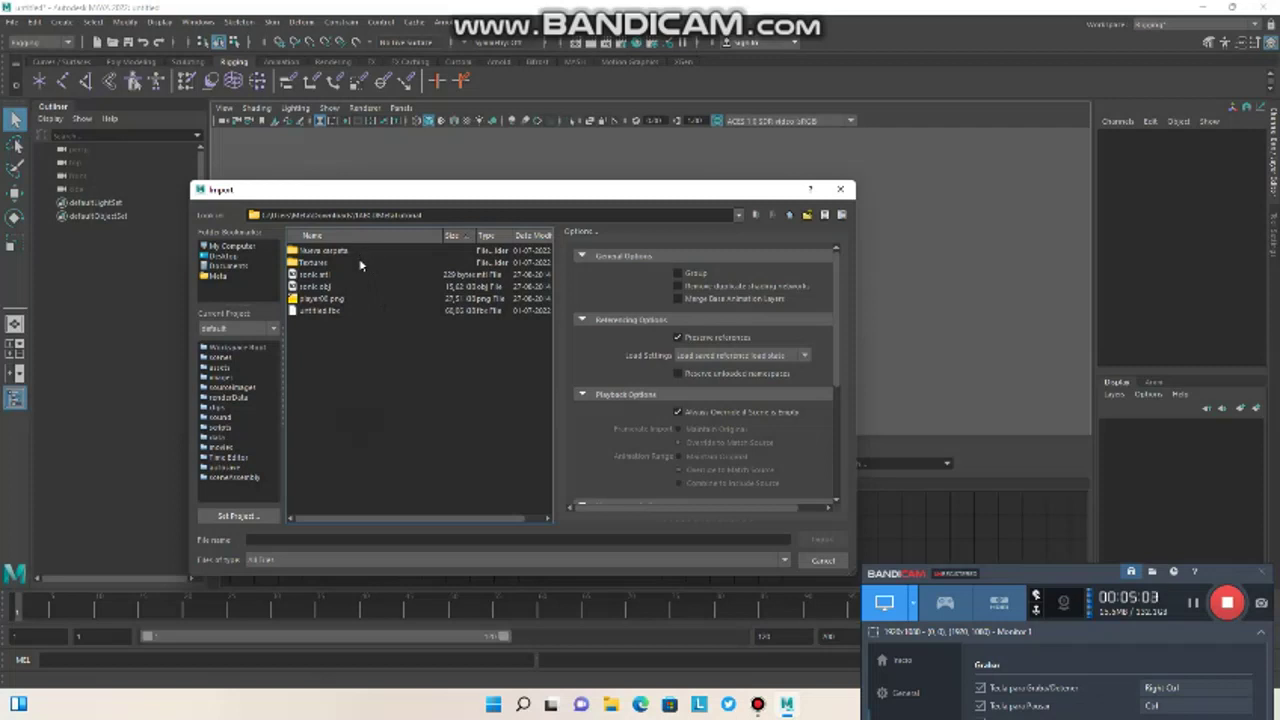
double_click(361, 263)
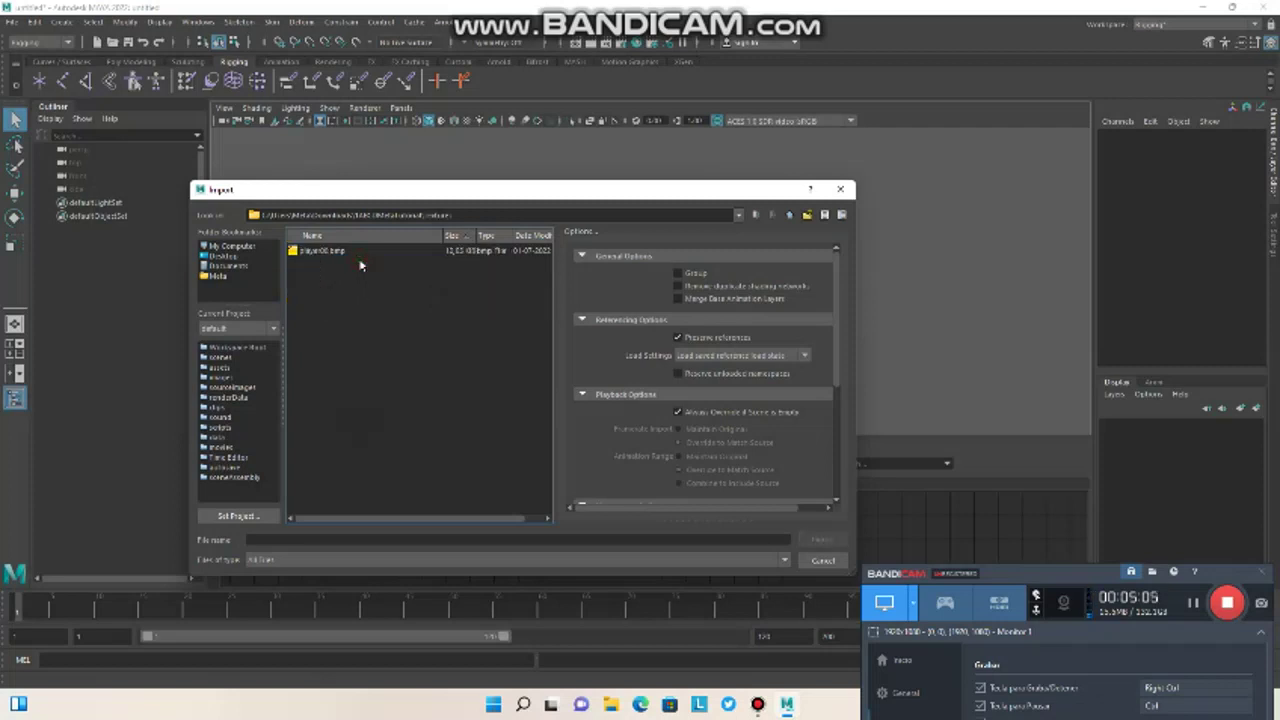
click(790, 216)
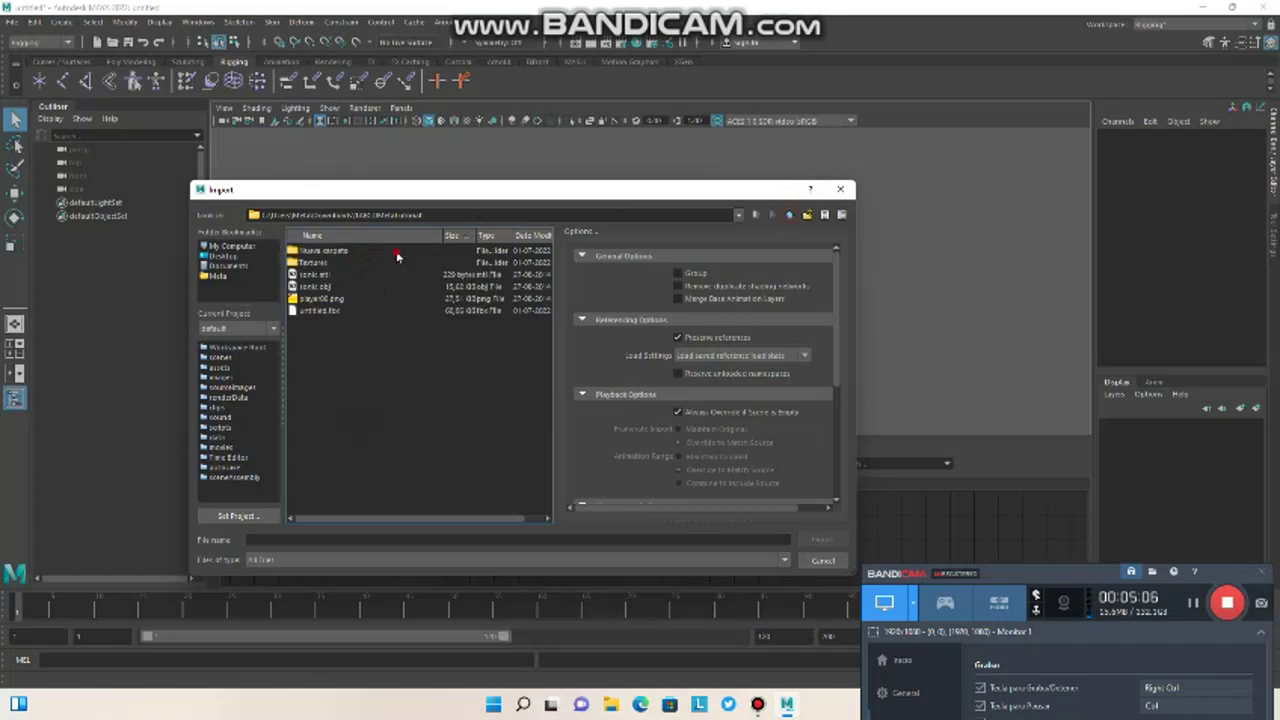
double_click(396, 251)
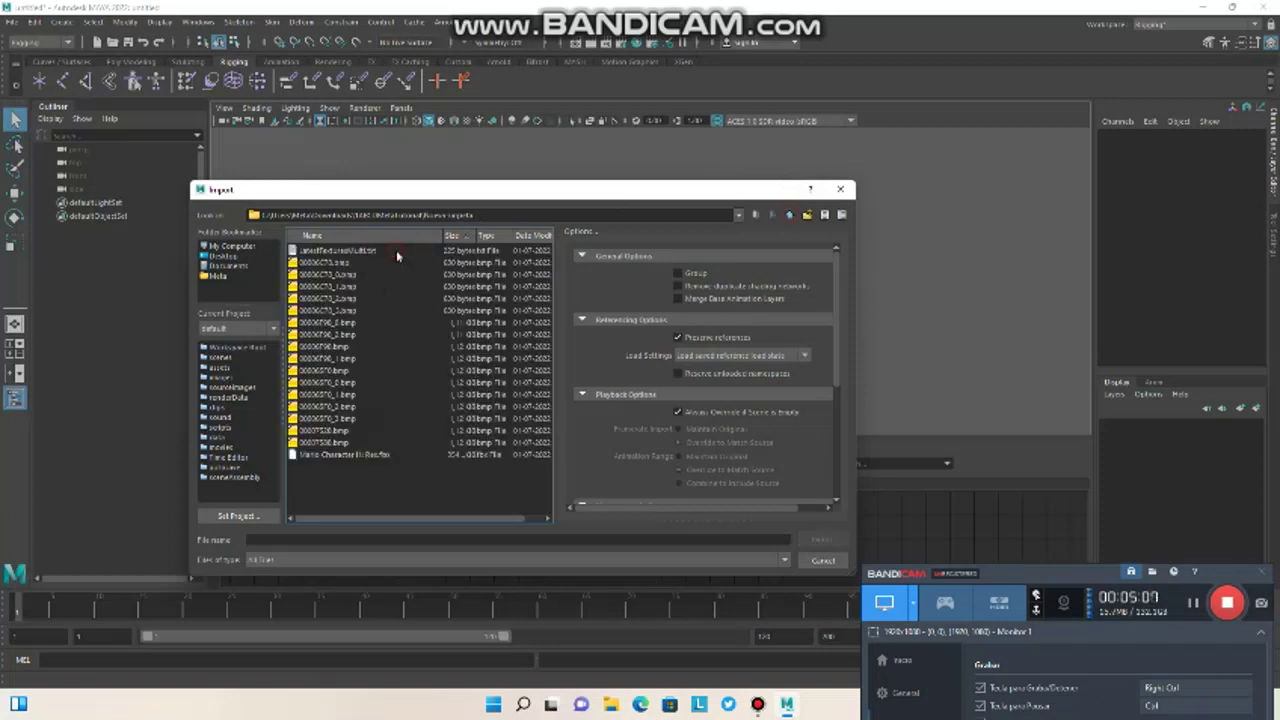
click(386, 453)
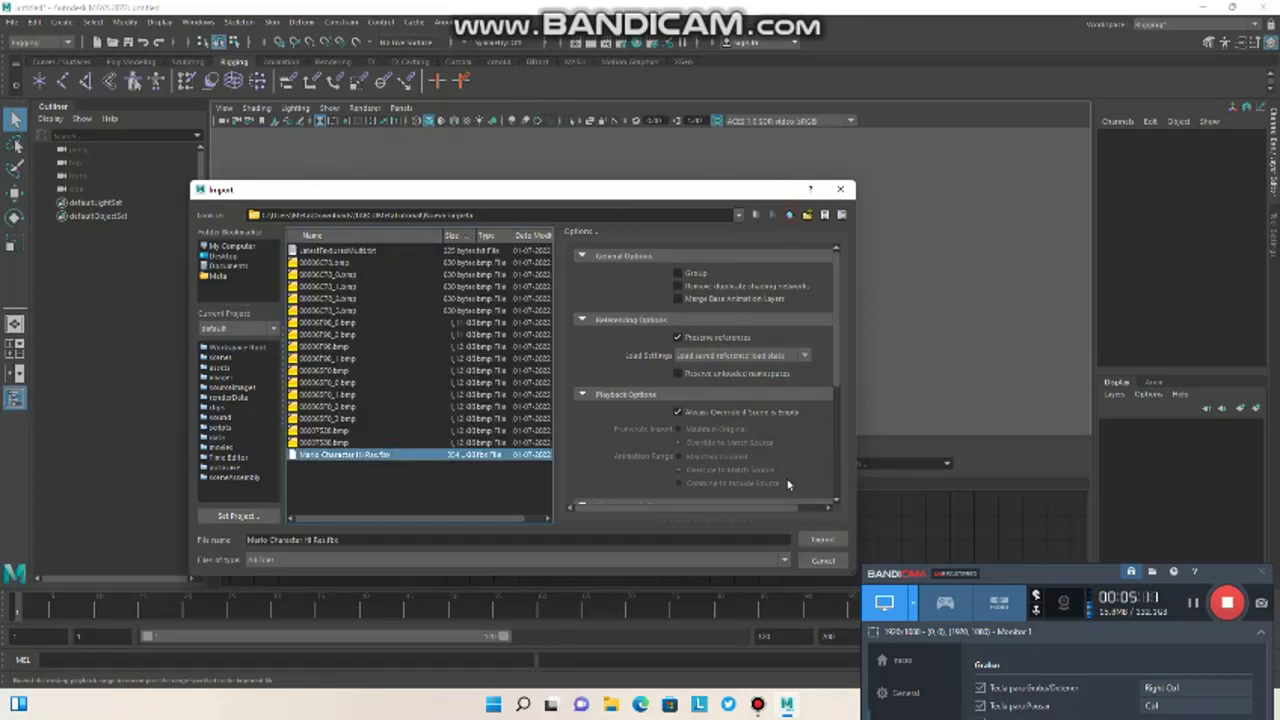
click(821, 539)
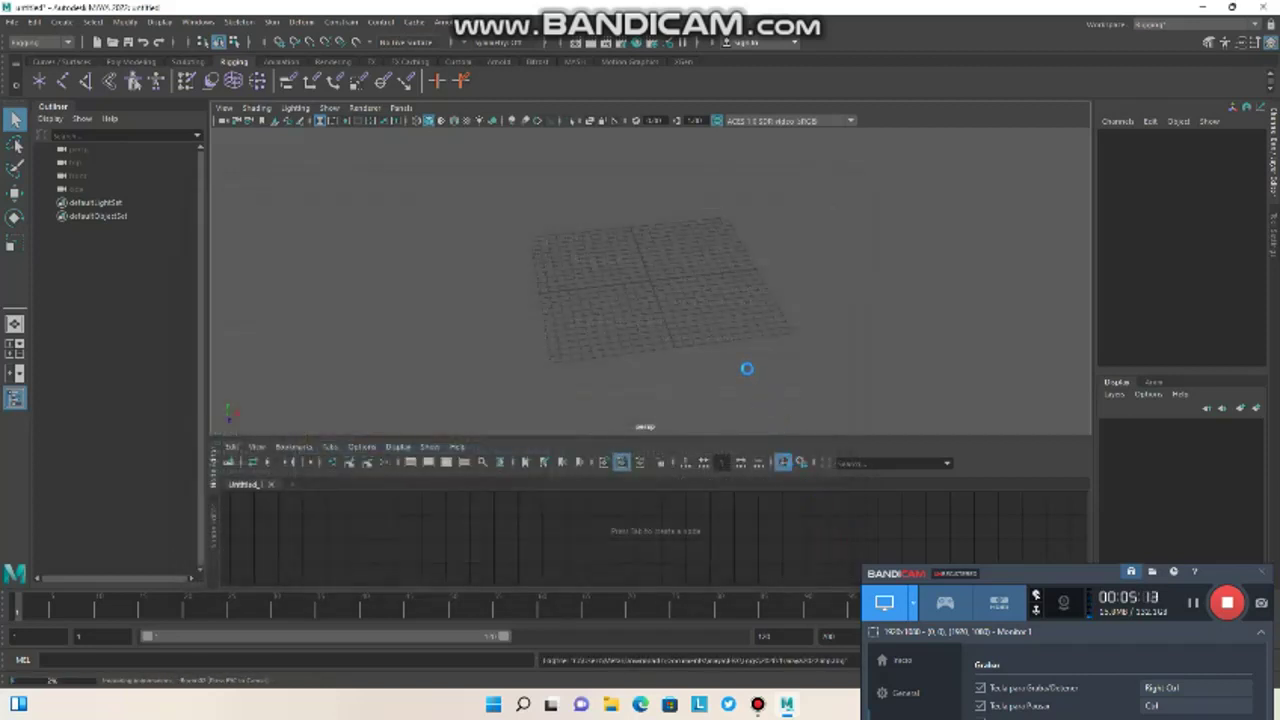
- Examine the imported Mario model from several sides, picking individual body meshes and joints to check its separate parts
scroll(747, 368, down, 10)
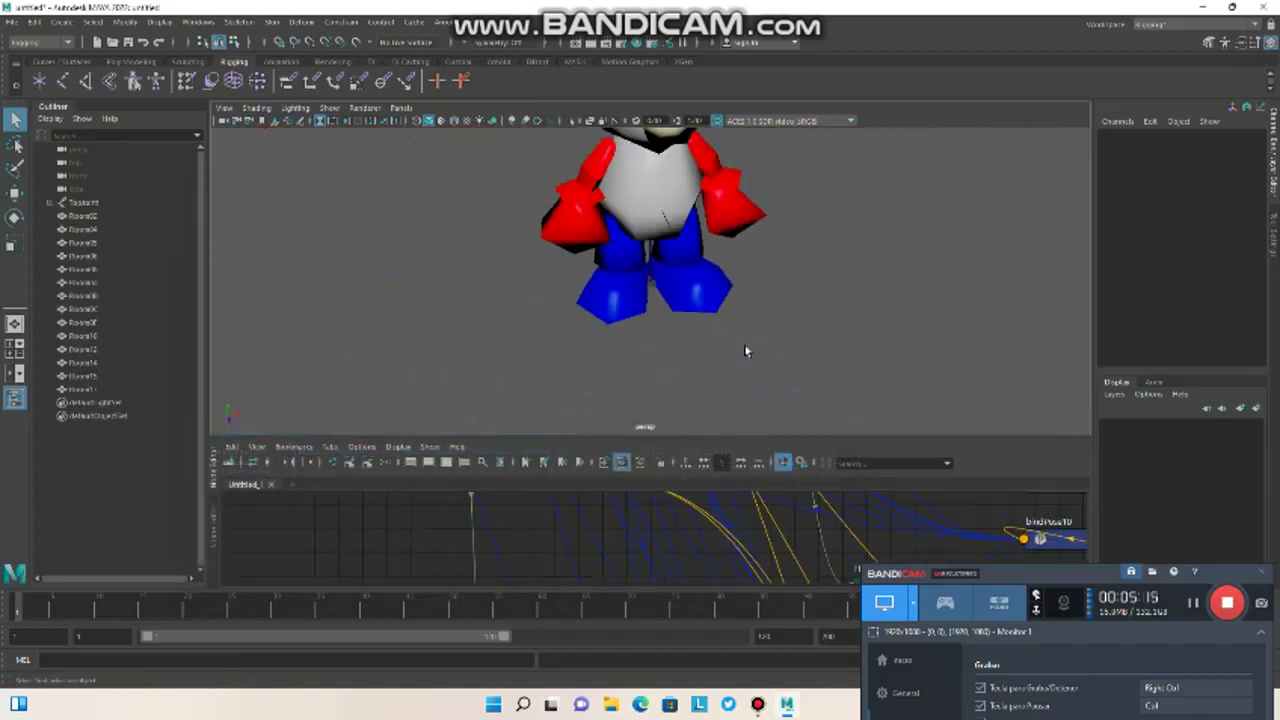
alt+drag(737, 334, 845, 258)
click(628, 225)
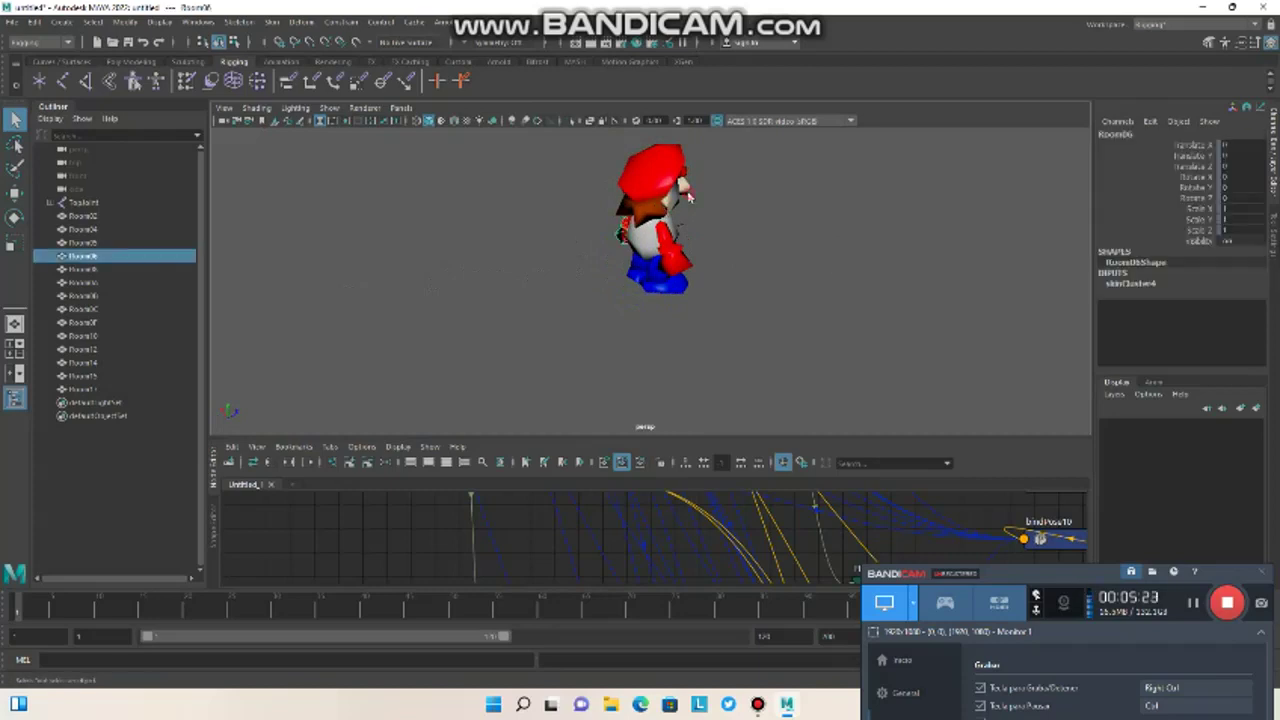
click(600, 240)
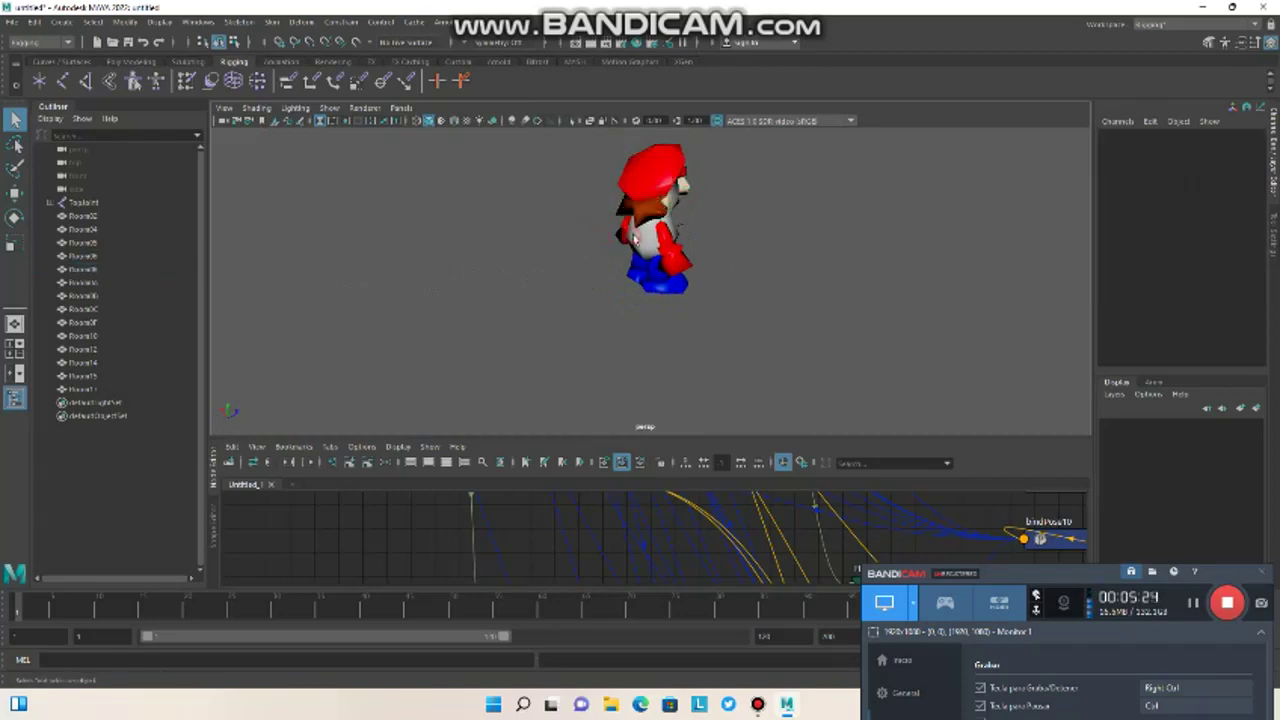
click(640, 245)
click(672, 254)
click(668, 275)
click(659, 287)
alt+drag(655, 281, 530, 239)
scroll(600, 209, up, 4)
alt+drag(597, 209, 618, 208)
scroll(618, 210, down, 4)
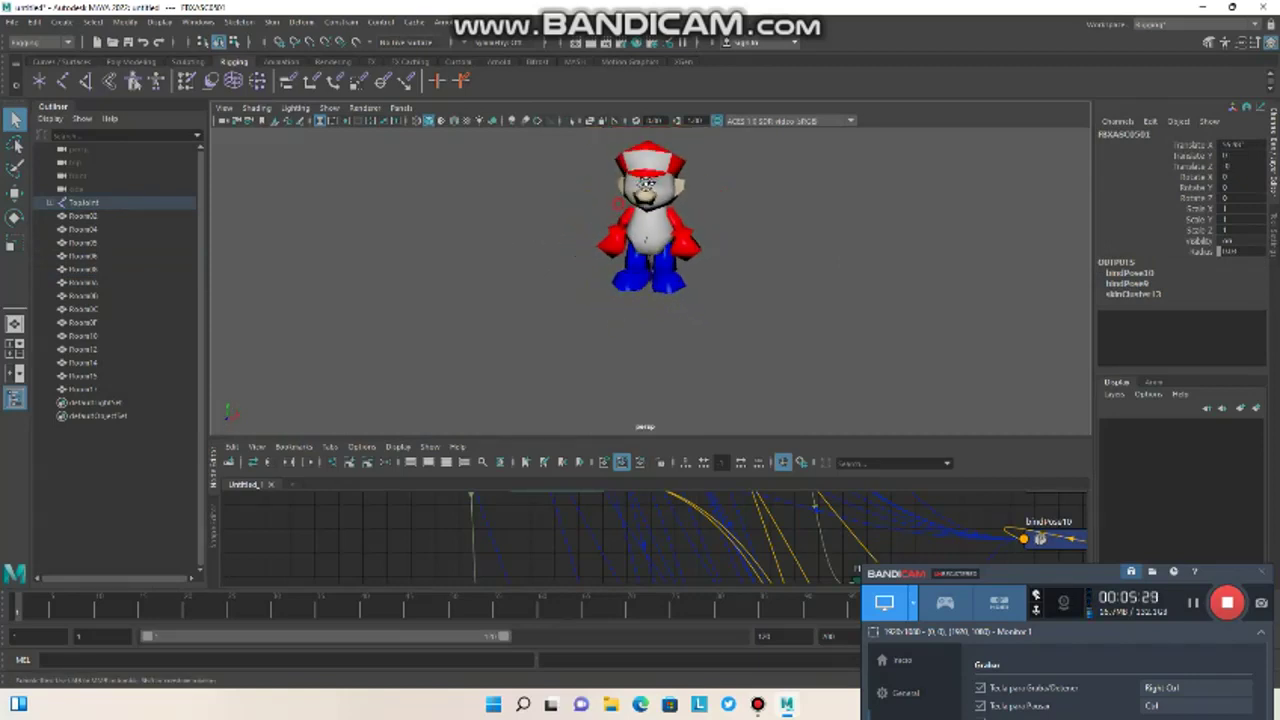
- Import untitled.fbx from the parent tutorial folder into the scene containing the Mario model
click(7, 21)
click(112, 172)
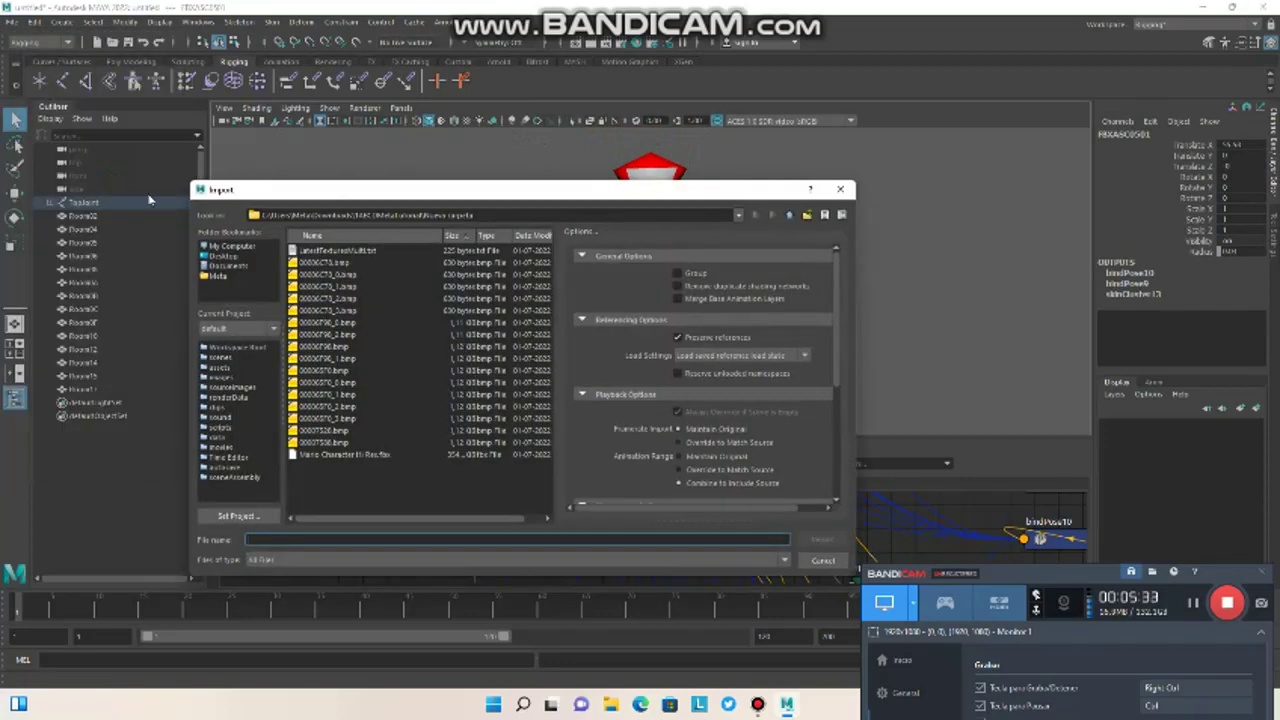
click(789, 215)
click(362, 311)
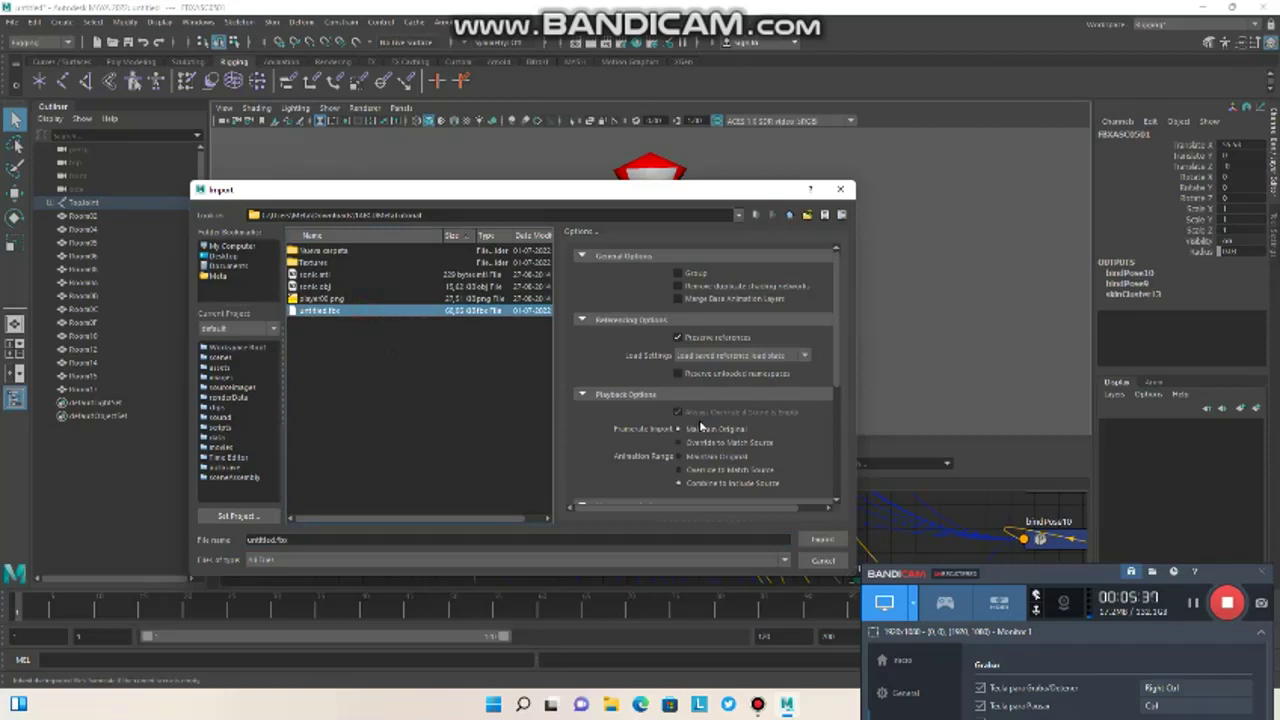
click(822, 539)
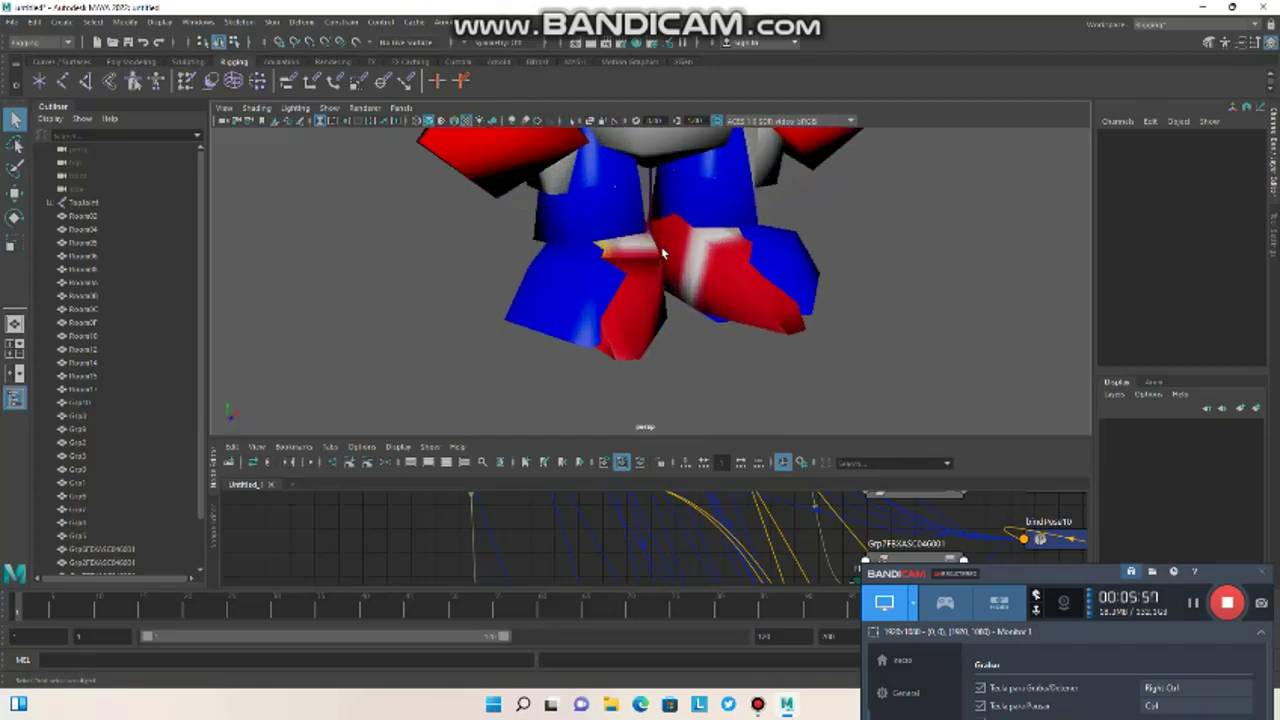
- Compare the overlapping foot meshes of both models, picking Mario's Room17 foot and the matching red shoe meshes in turn
click(662, 258)
click(634, 294)
click(502, 302)
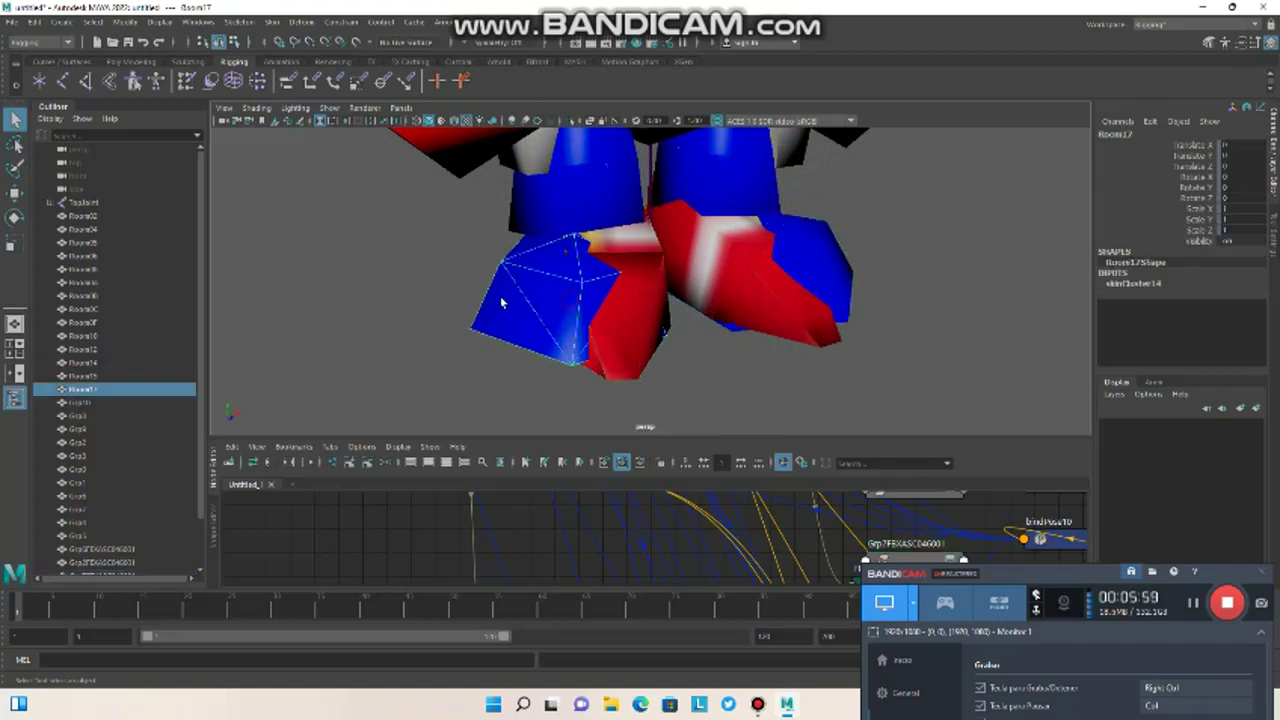
click(632, 284)
click(531, 297)
click(663, 286)
click(737, 255)
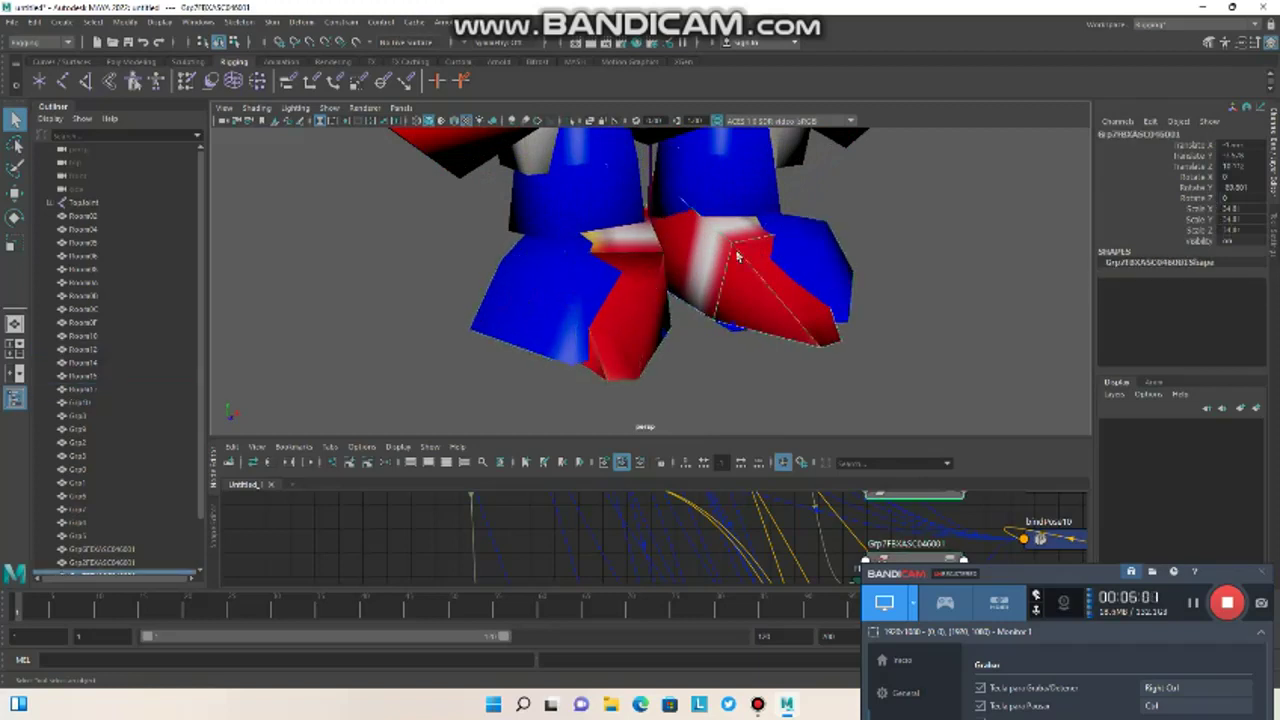
click(606, 284)
click(639, 294)
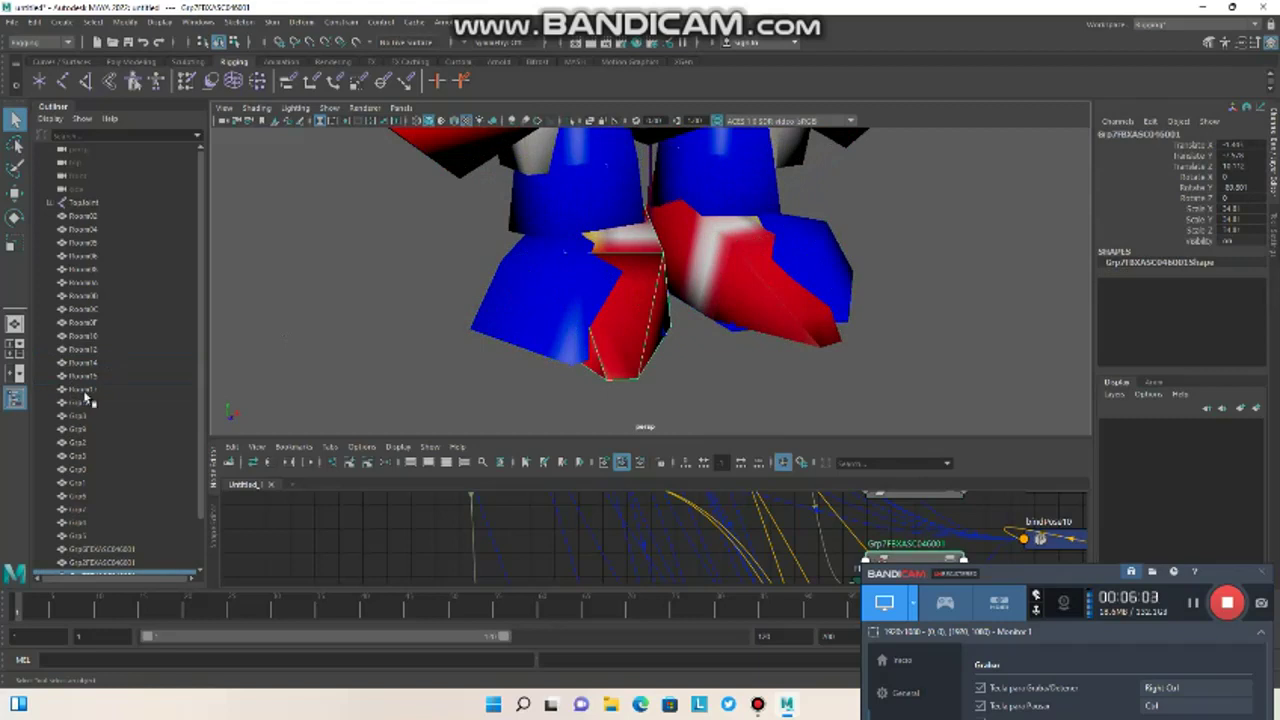
click(576, 354)
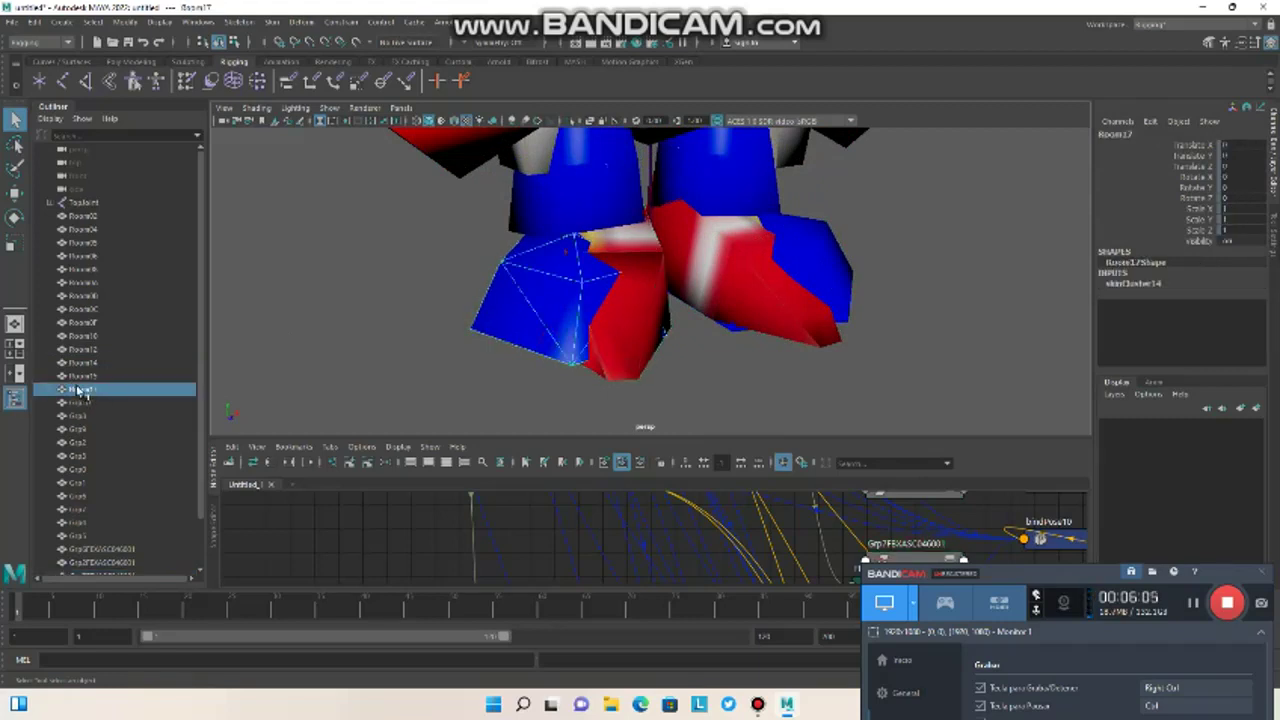
click(612, 289)
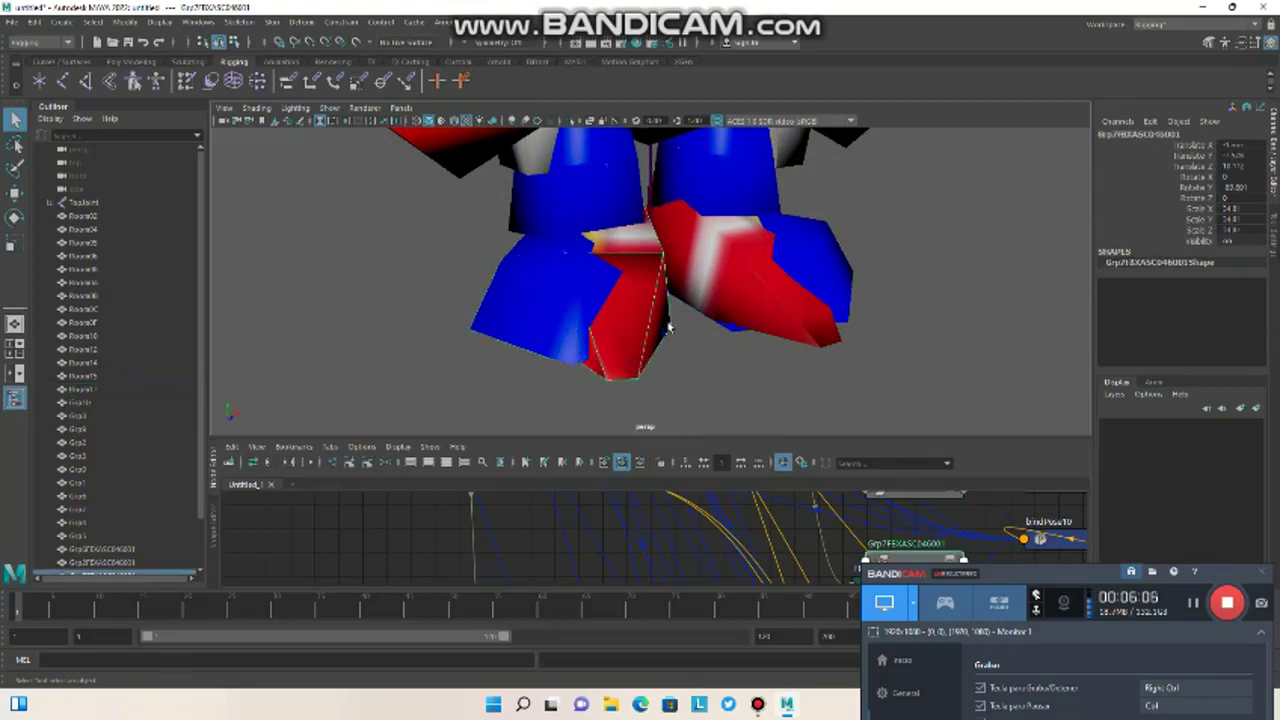
- Replace Mario's Room17 foot with the overlapping red shoe by deleting the foot and naming the shoe's shape node Room17Shape
click(507, 283)
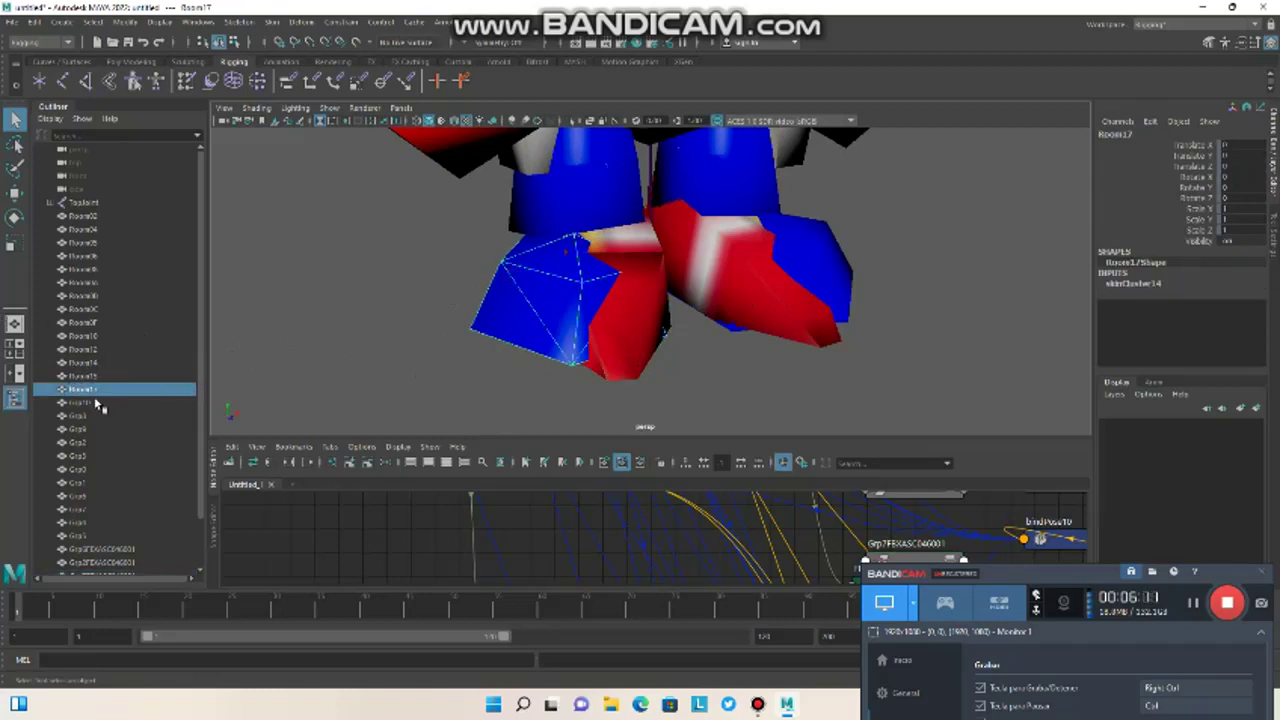
key(ctrl+a)
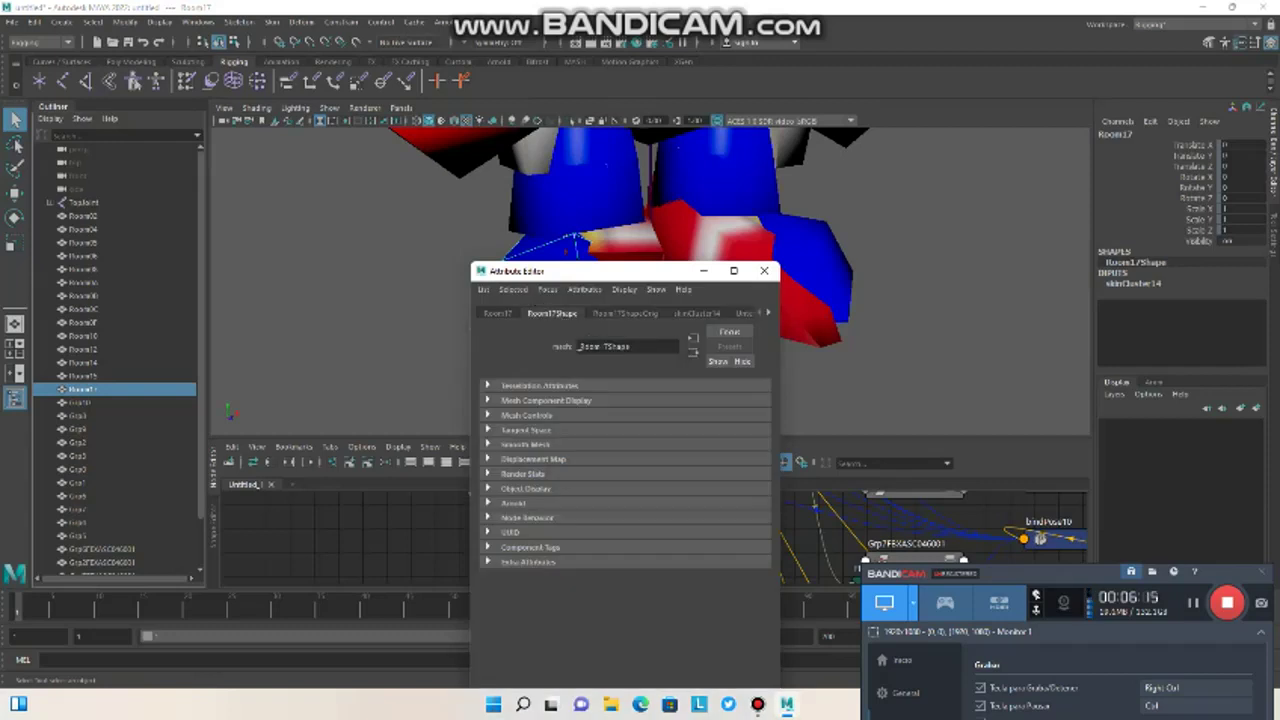
double_click(600, 346)
key(ctrl+c)
key(ctrl+v)
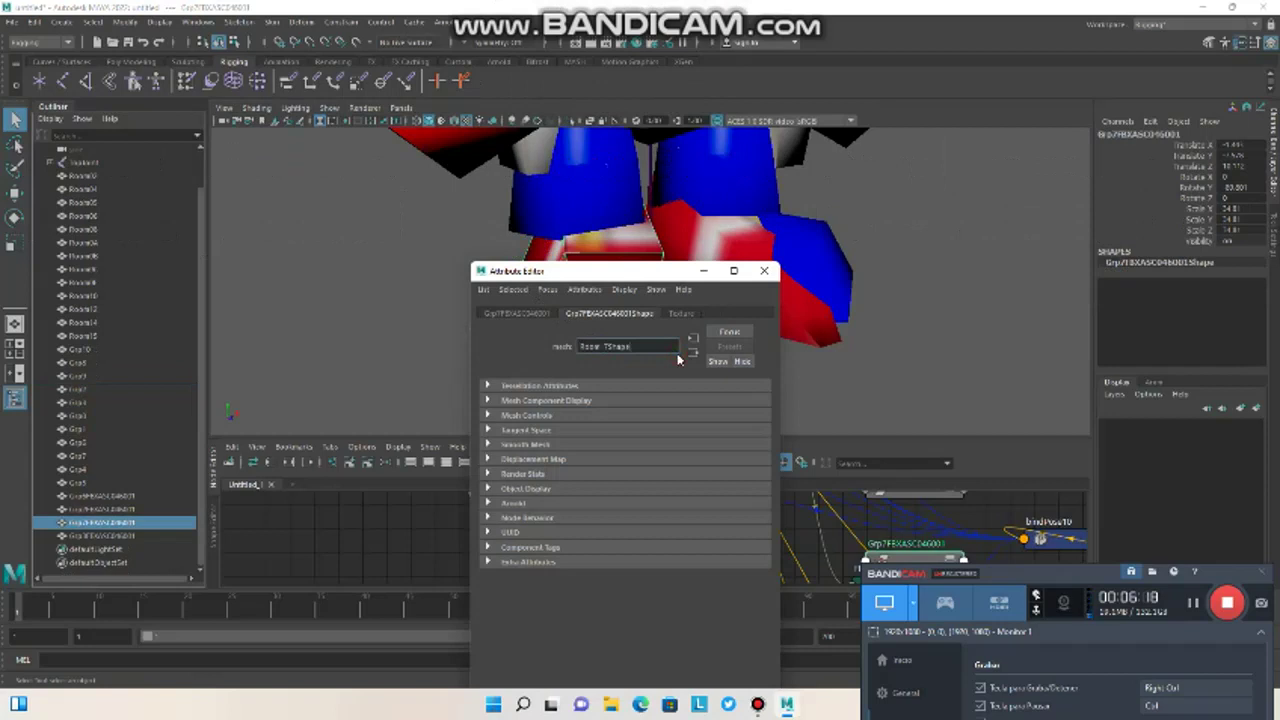
key(Return)
- Rename the red shoe's transform node from its imported Grp7 name to Room17
click(516, 314)
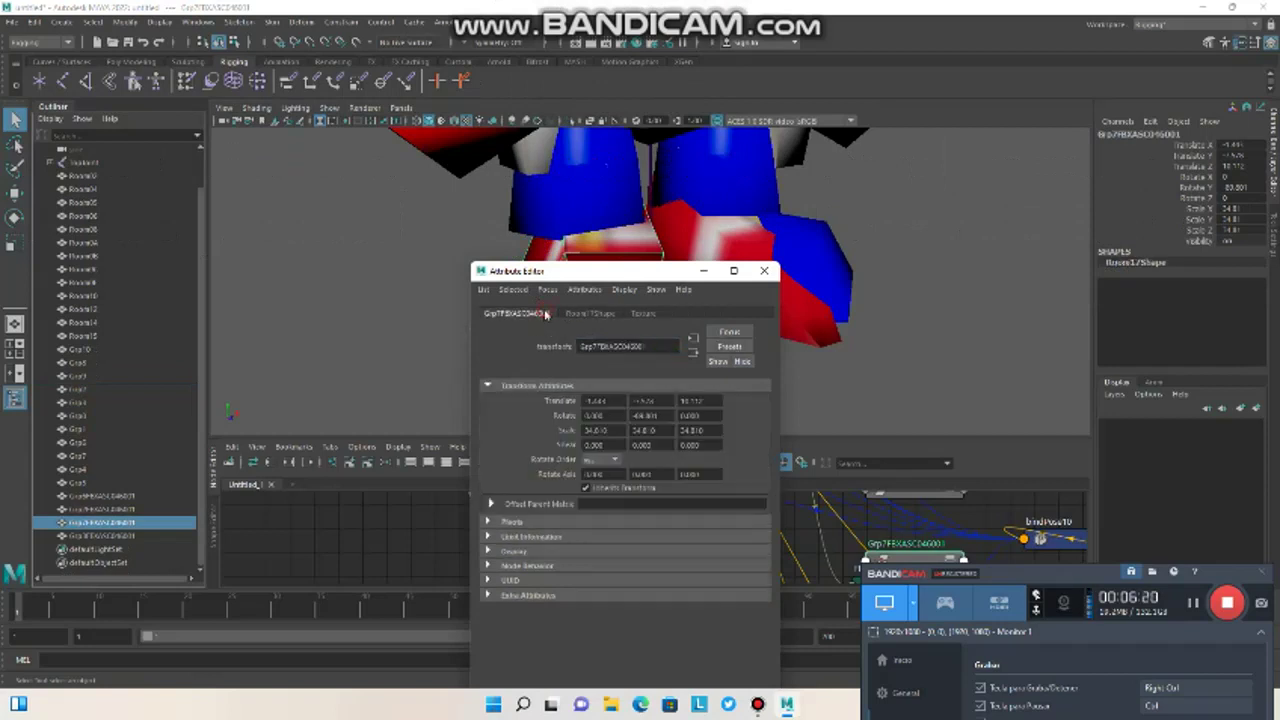
click(642, 346)
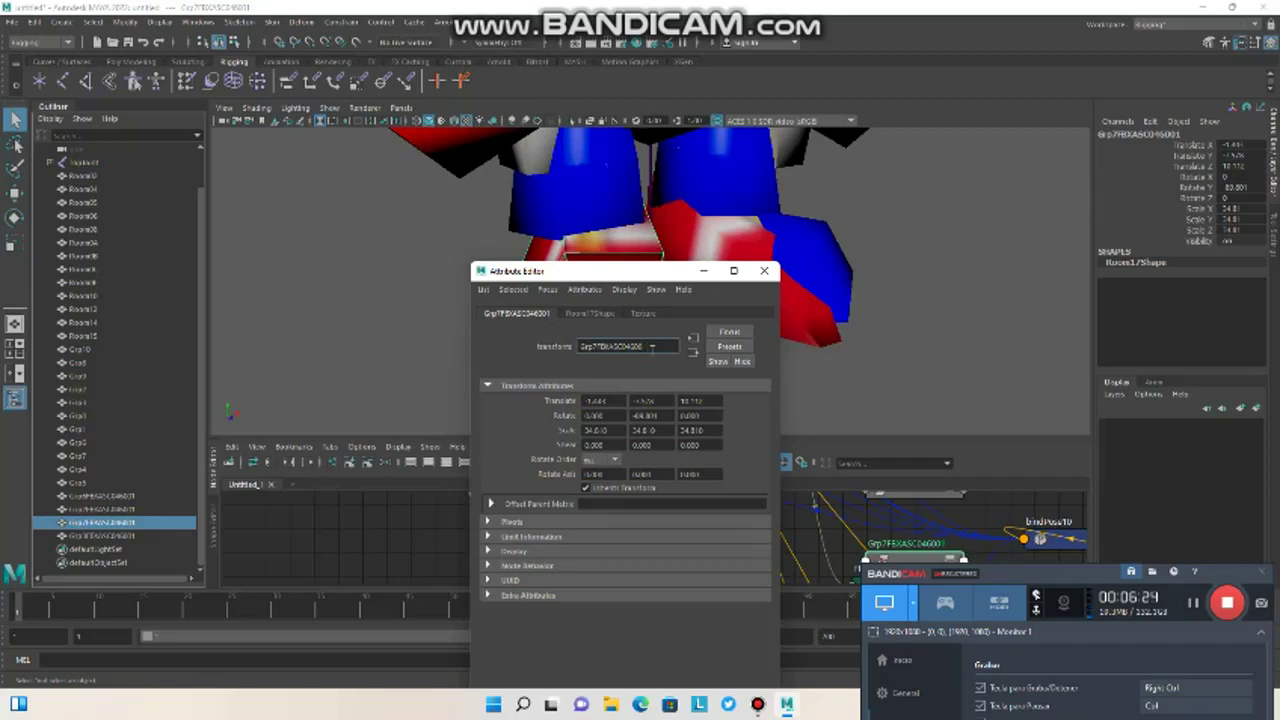
key(BackSpace)
key(BackSpace)
key(BackSpace)
key(BackSpace)
key(BackSpace)
key(BackSpace)
key(BackSpace)
key(BackSpace)
key(BackSpace)
key(BackSpace)
key(BackSpace)
key(BackSpace)
key(BackSpace)
key(BackSpace)
key(BackSpace)
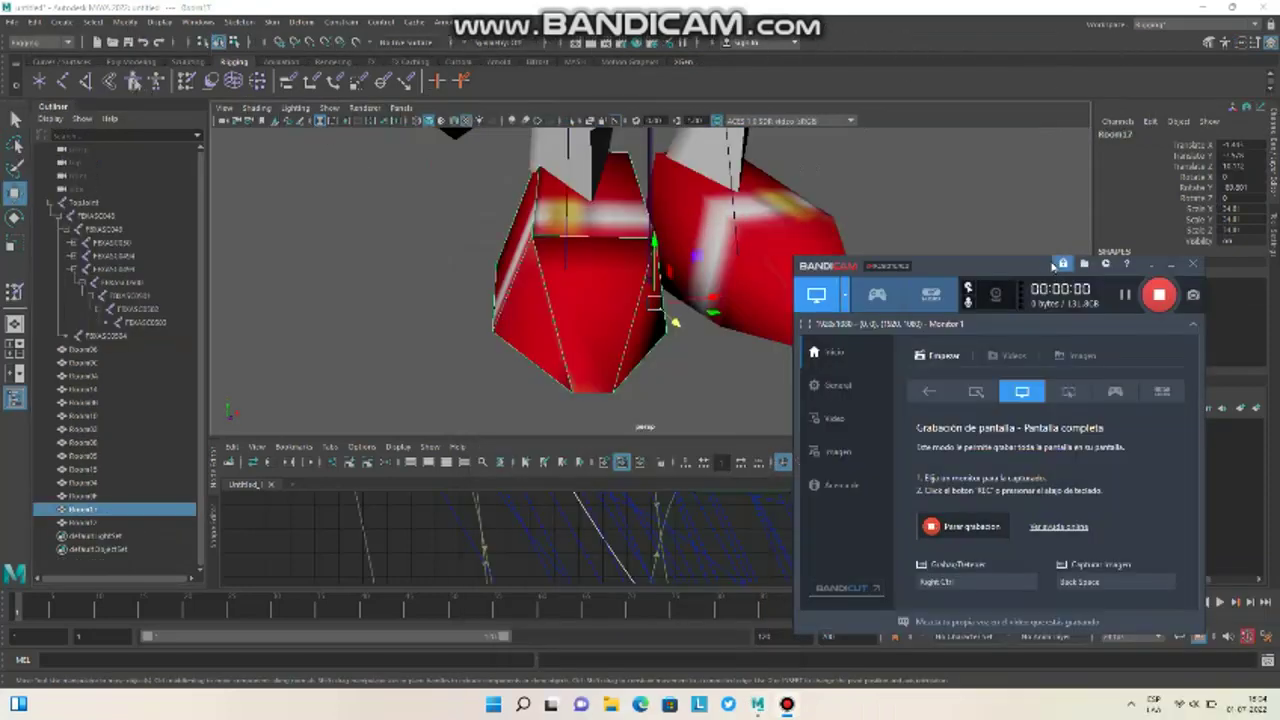
- Examine the renamed Sonic body meshes by picking several Room objects in turn, including Room17 and Room14
drag(1046, 252, 1092, 500)
scroll(1006, 330, down, 10)
click(908, 277)
click(907, 278)
alt+drag(907, 278, 834, 283)
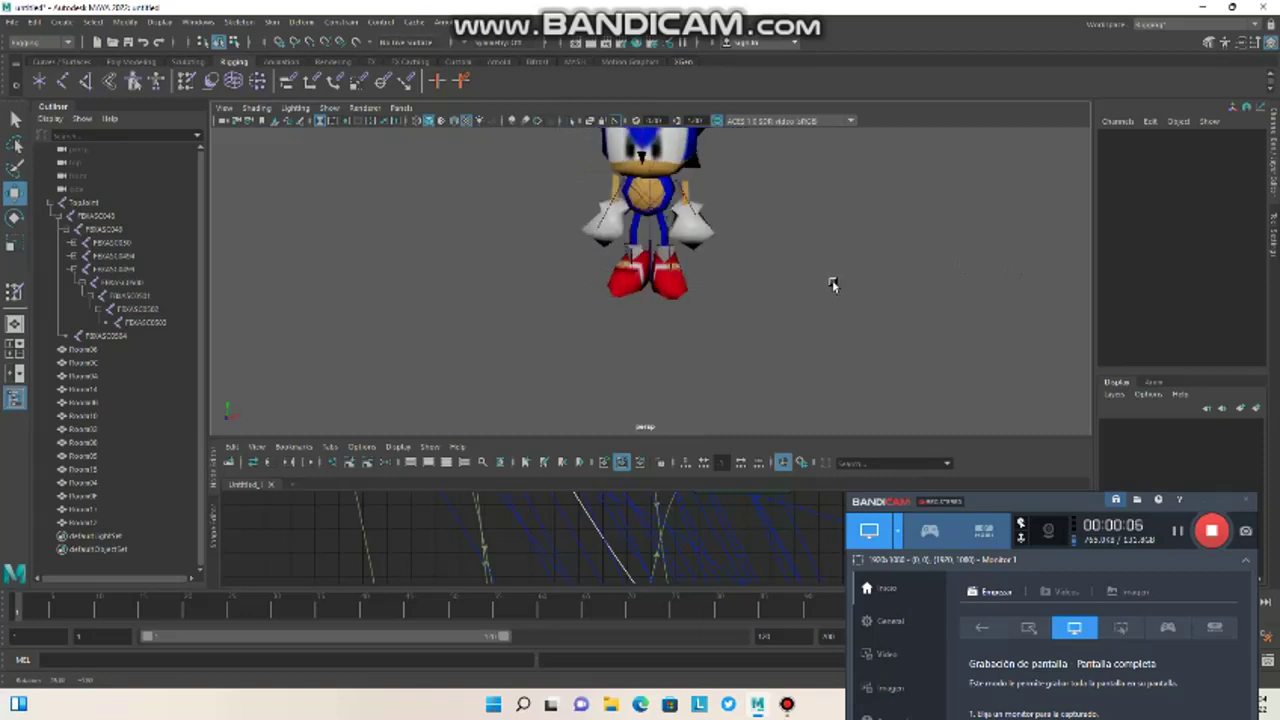
click(78, 349)
click(80, 362)
click(85, 389)
click(90, 415)
click(97, 442)
click(100, 509)
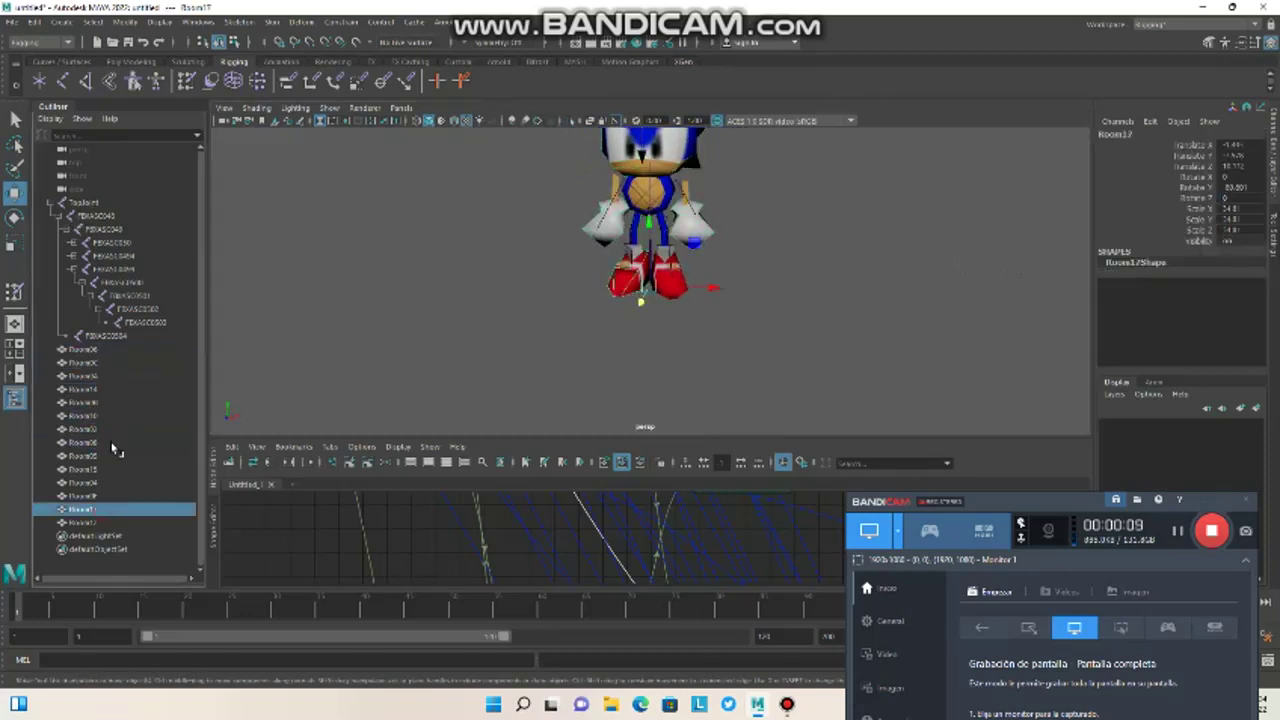
click(114, 428)
click(132, 362)
click(95, 389)
key(f)
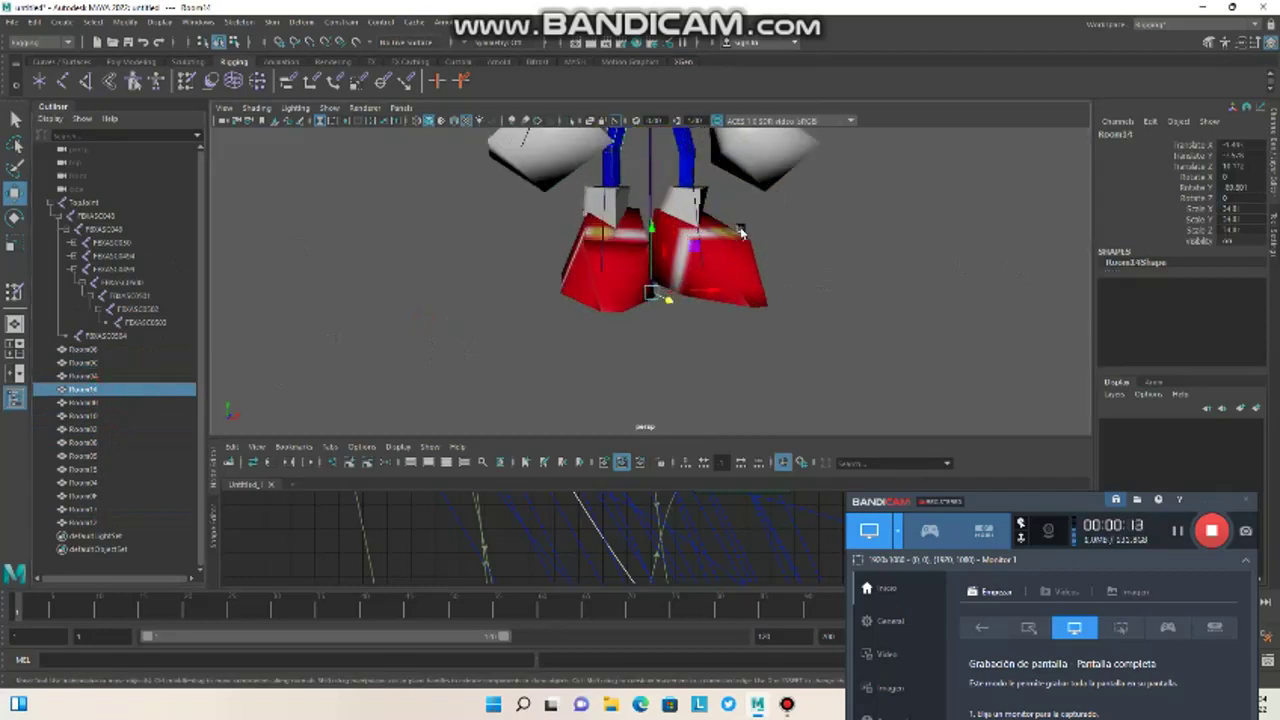
scroll(740, 228, down, 3)
click(745, 218)
scroll(746, 240, down, 5)
alt+drag(746, 248, 723, 220)
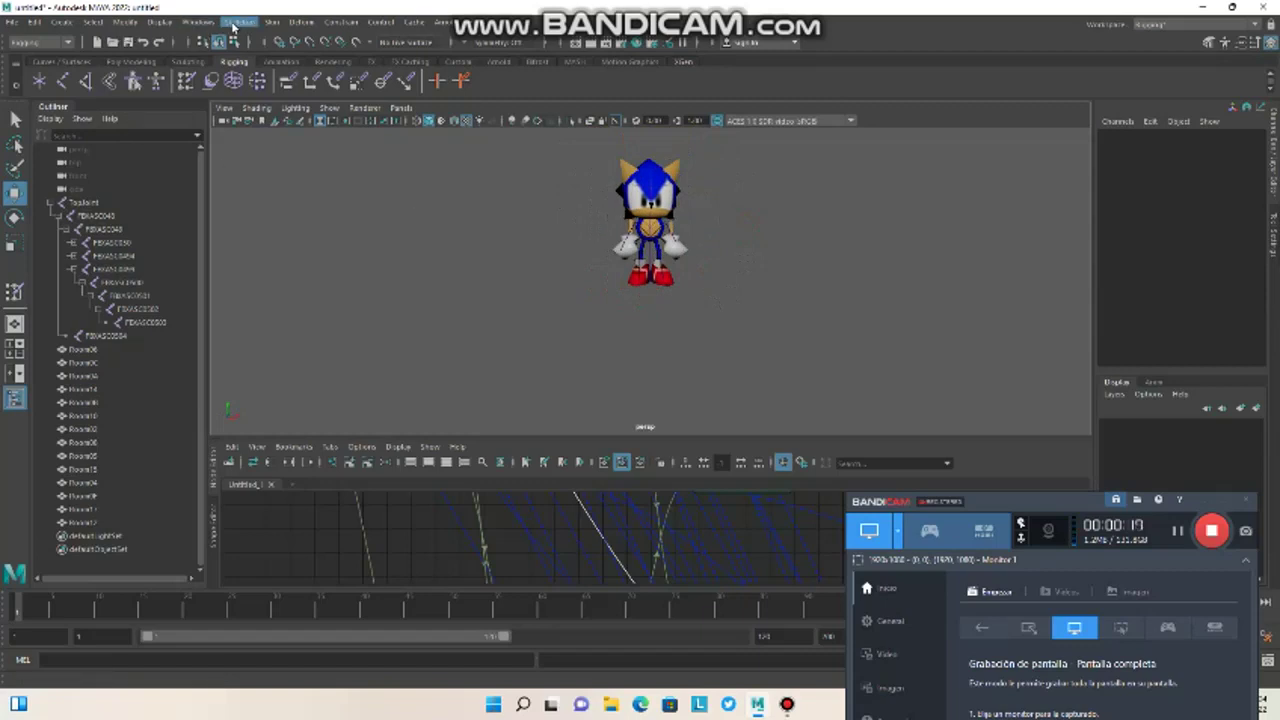
- Review the Bind Skin options, including bind target, method and maximum influences, and dismiss them without applying
click(268, 26)
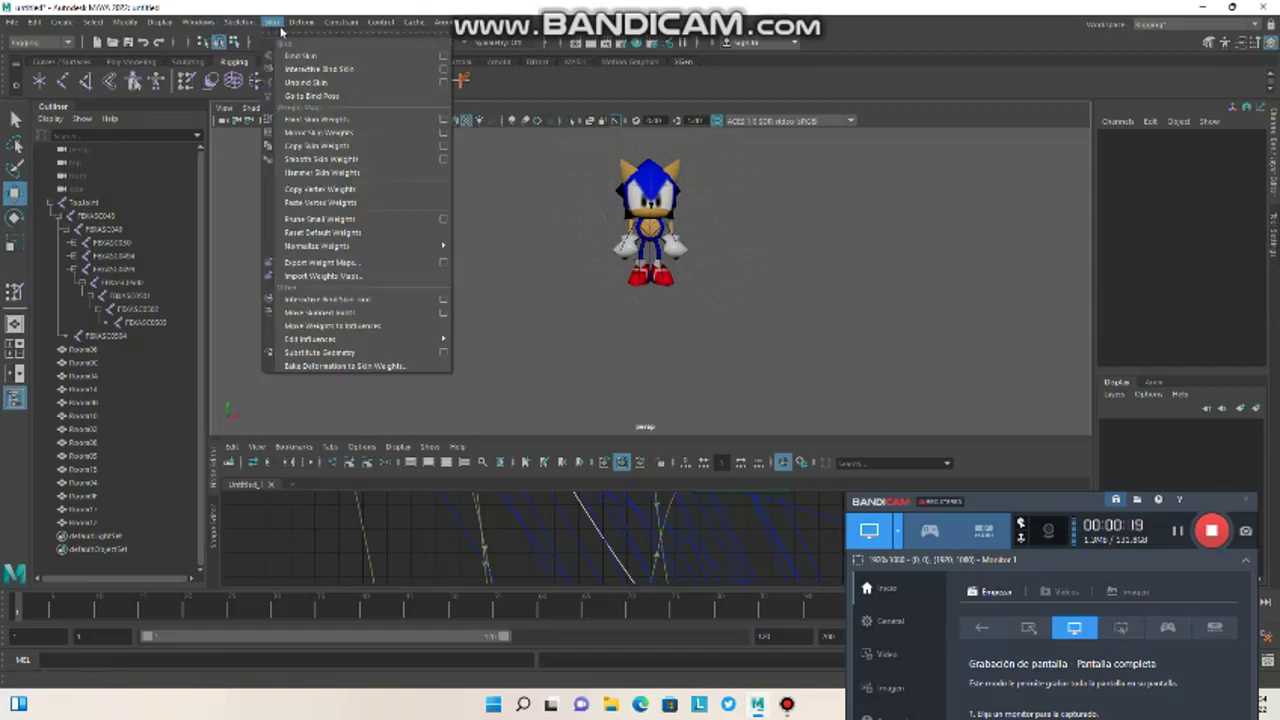
click(444, 57)
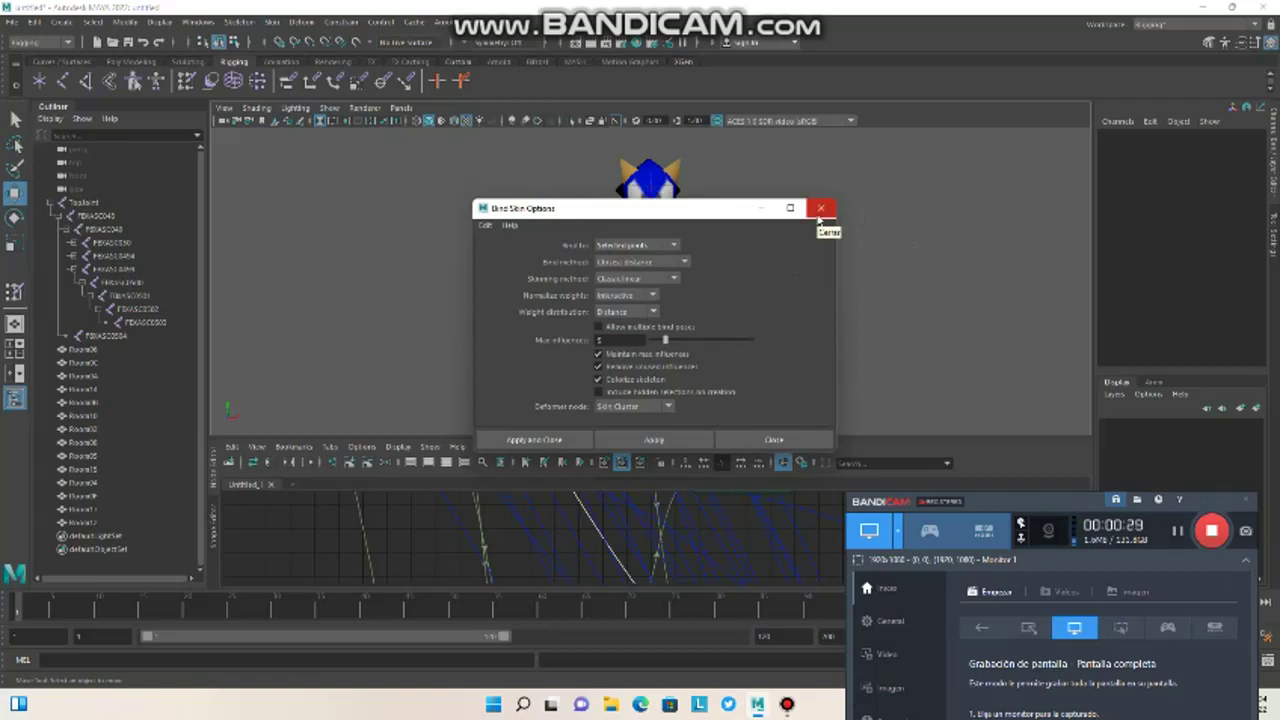
click(819, 209)
scroll(655, 229, up, 3)
mouse_move(656, 231)
alt+mouse_down()
mouse_move(678, 263)
mouse_move(657, 232)
alt+mouse_up()
scroll(679, 265, down, 3)
click(272, 21)
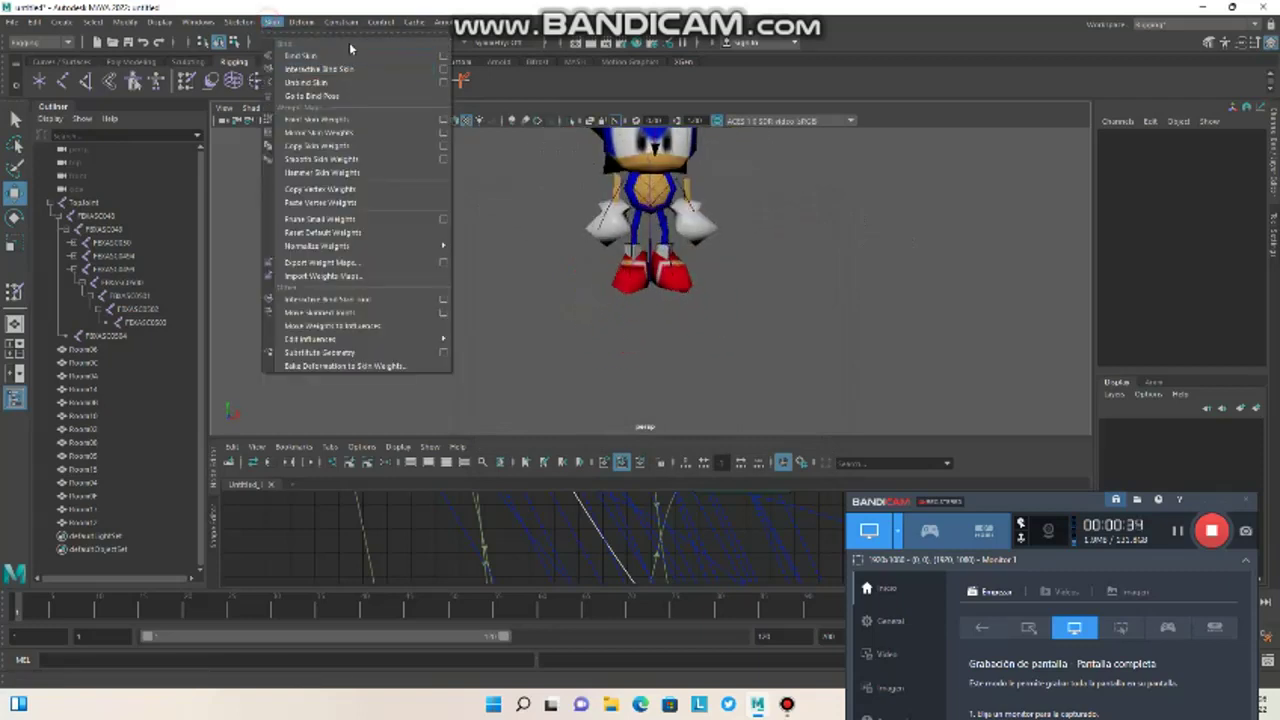
click(443, 56)
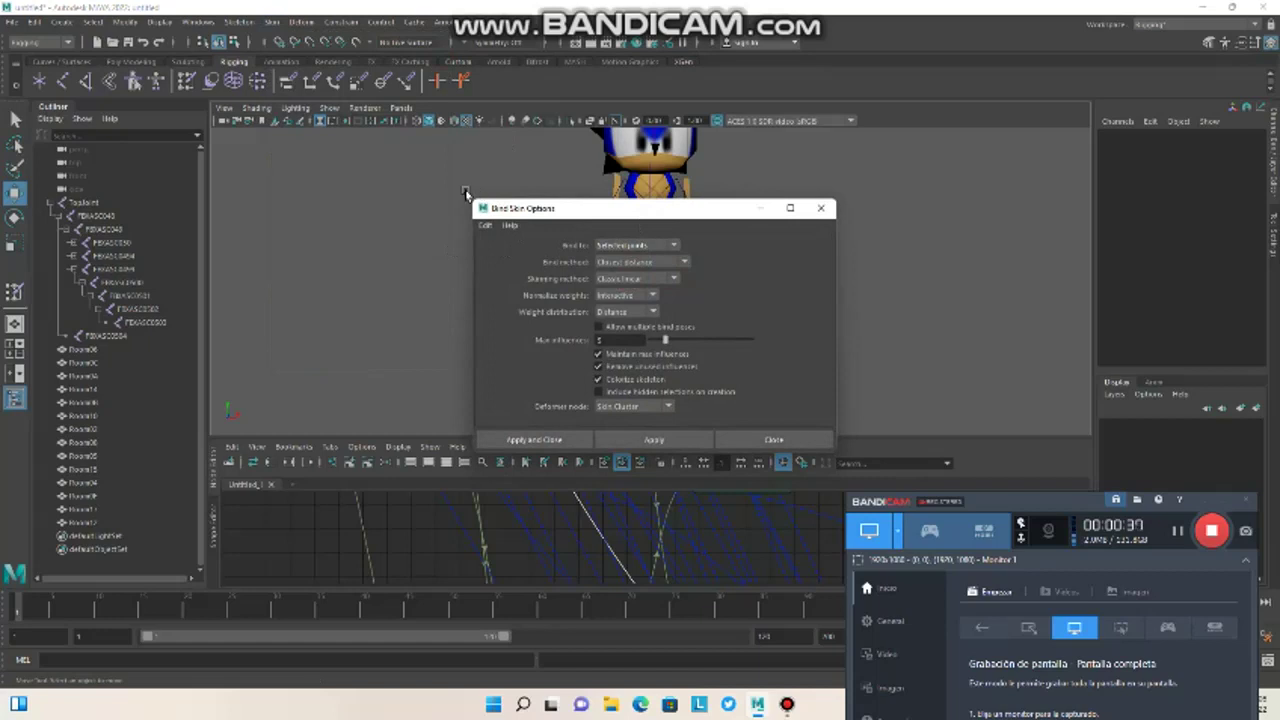
click(481, 206)
click(524, 208)
drag(543, 211, 567, 187)
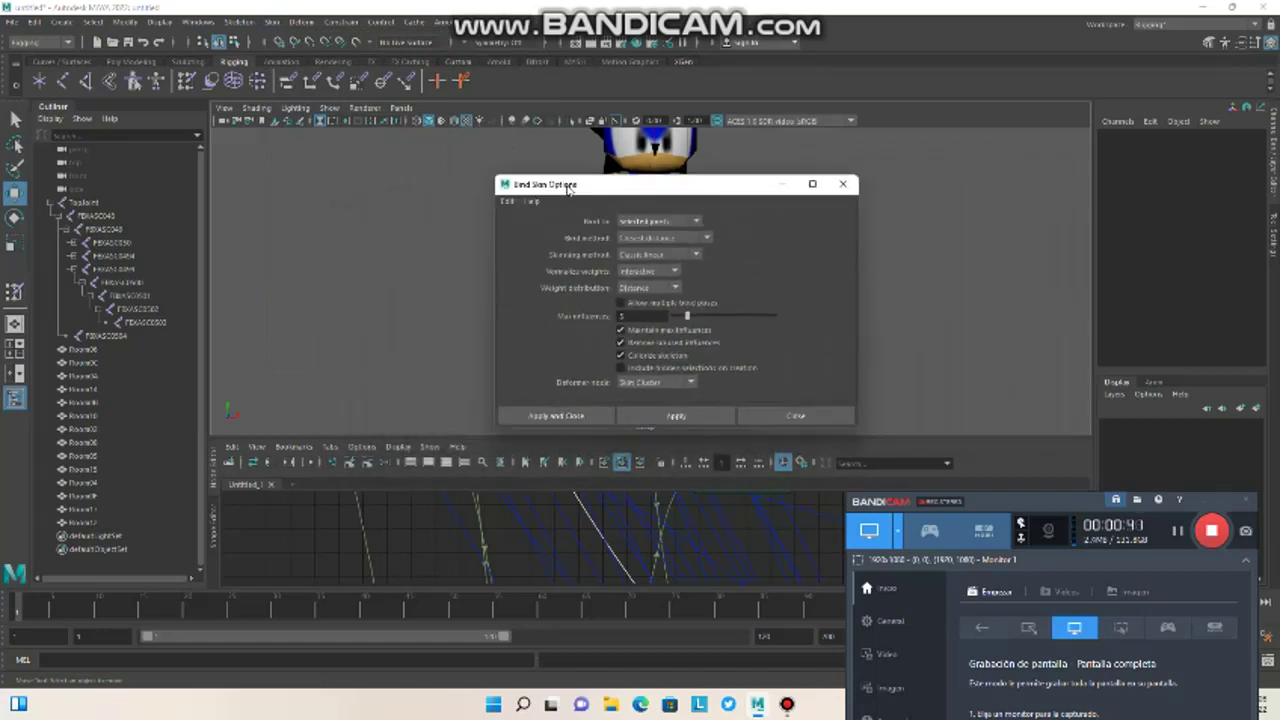
click(843, 186)
- Bind the red shoe mesh Room17 to the foot joint FBXASC0503 with Bind Skin
scroll(626, 232, up, 3)
alt+drag(626, 232, 598, 232)
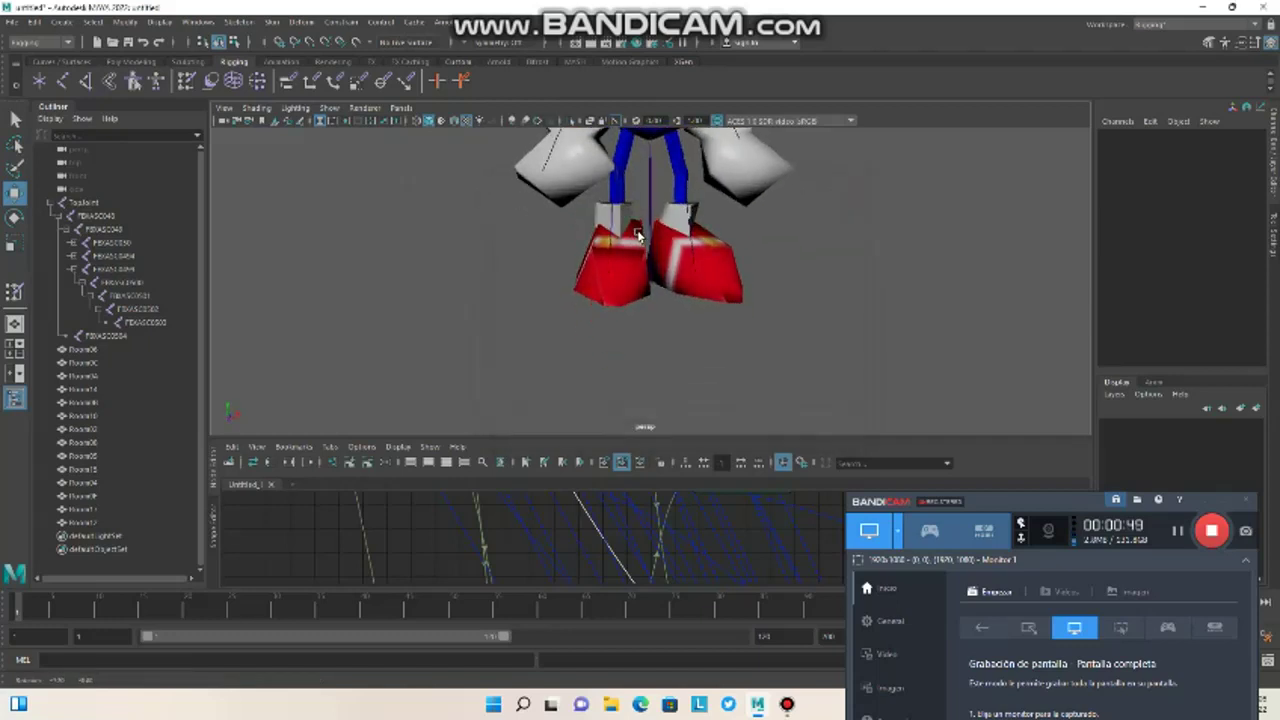
scroll(678, 226, down, 5)
alt+drag(678, 226, 572, 250)
alt+drag(1021, 221, 1171, 240)
scroll(594, 254, up, 3)
alt+drag(594, 254, 723, 269)
scroll(723, 269, up, 3)
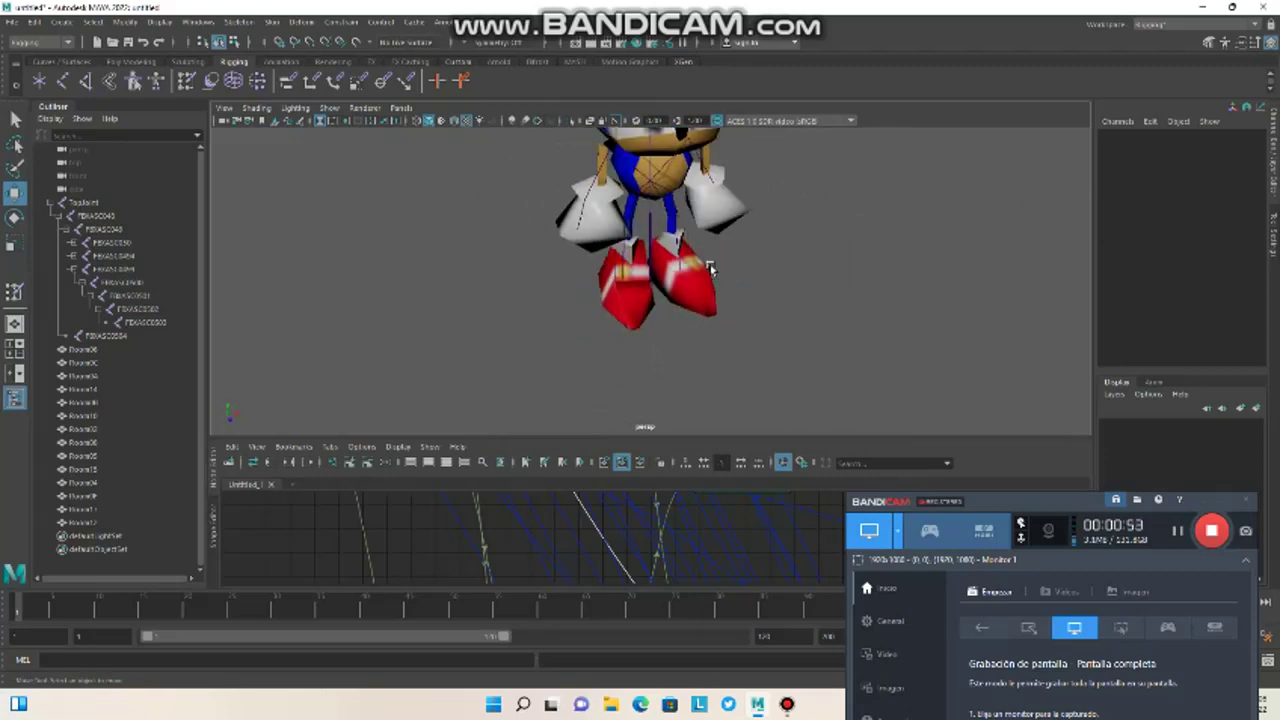
scroll(497, 253, up, 6)
scroll(497, 252, up, 2)
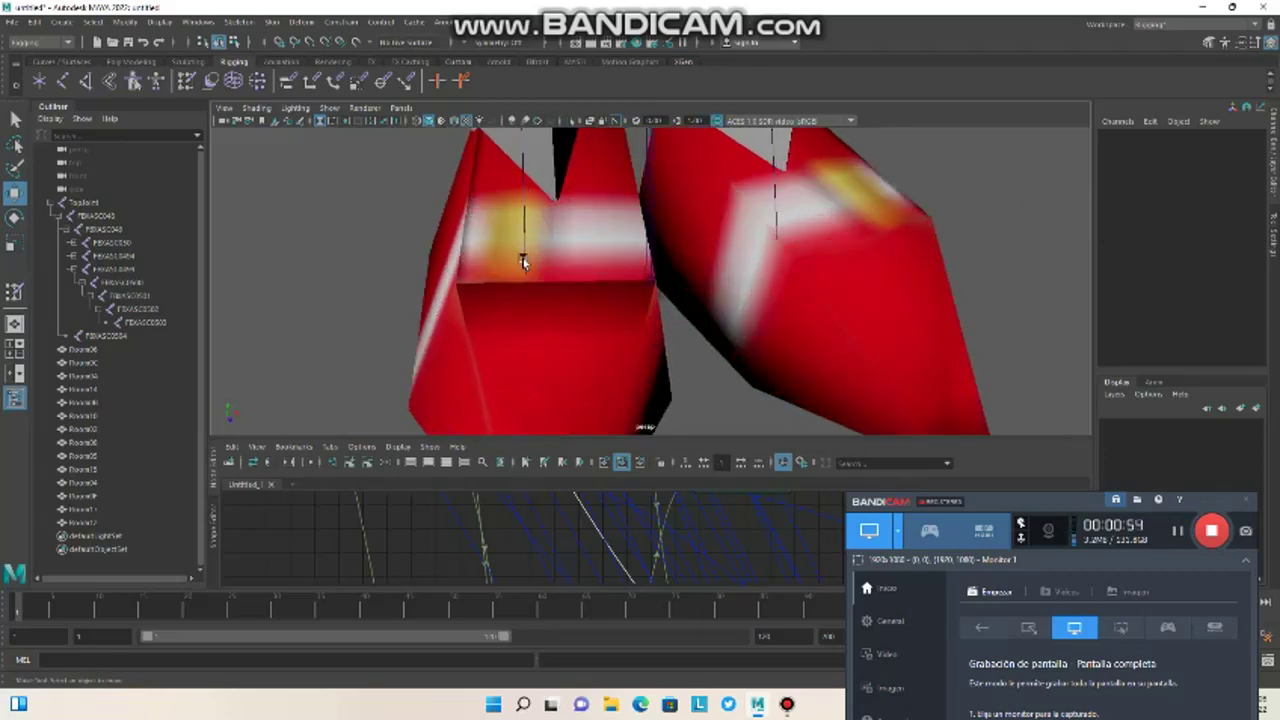
click(148, 323)
click(481, 331)
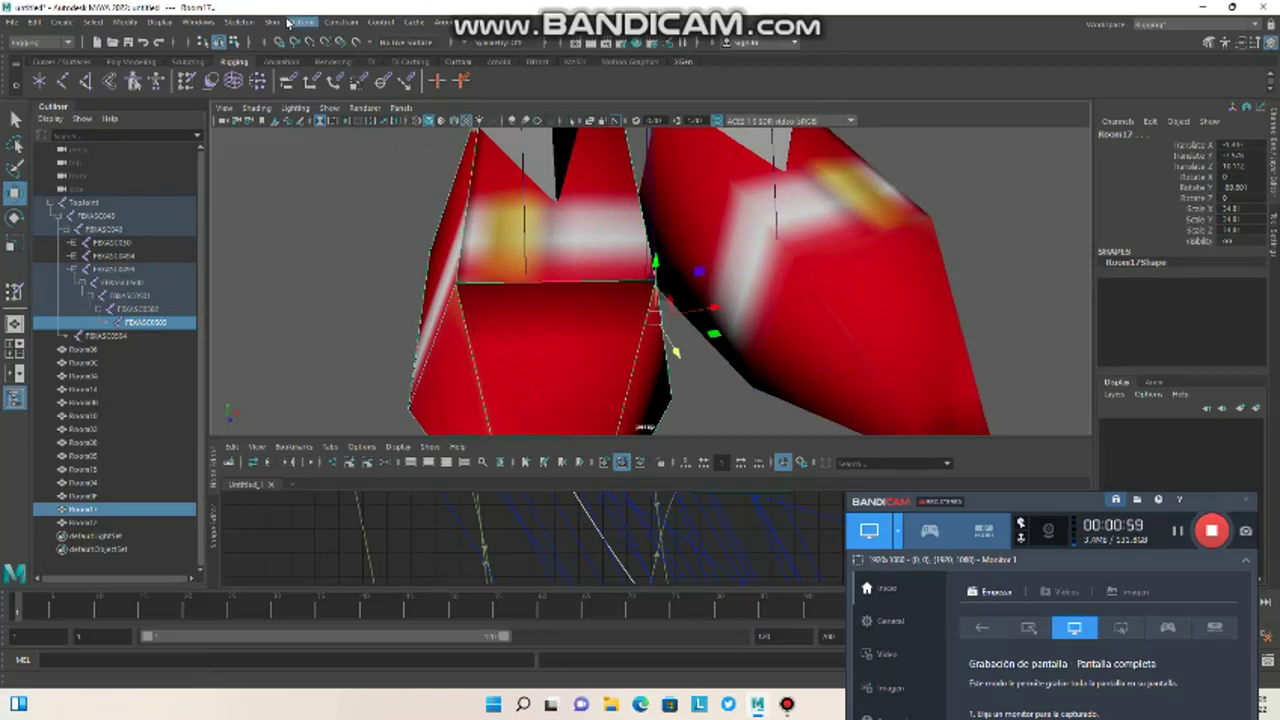
click(278, 22)
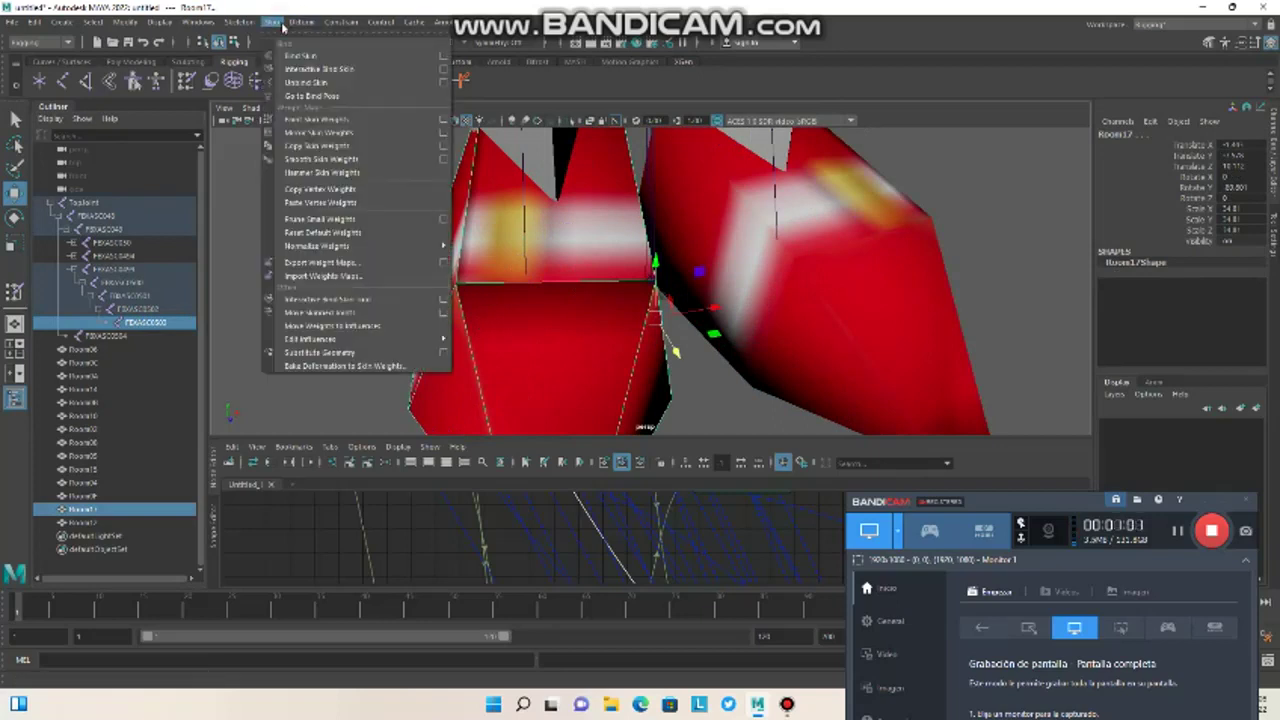
click(308, 57)
- Test the shoe's binding by moving joint FBXASC0503 away from the body, and undo the move
scroll(371, 188, down, 5)
drag(649, 268, 478, 294)
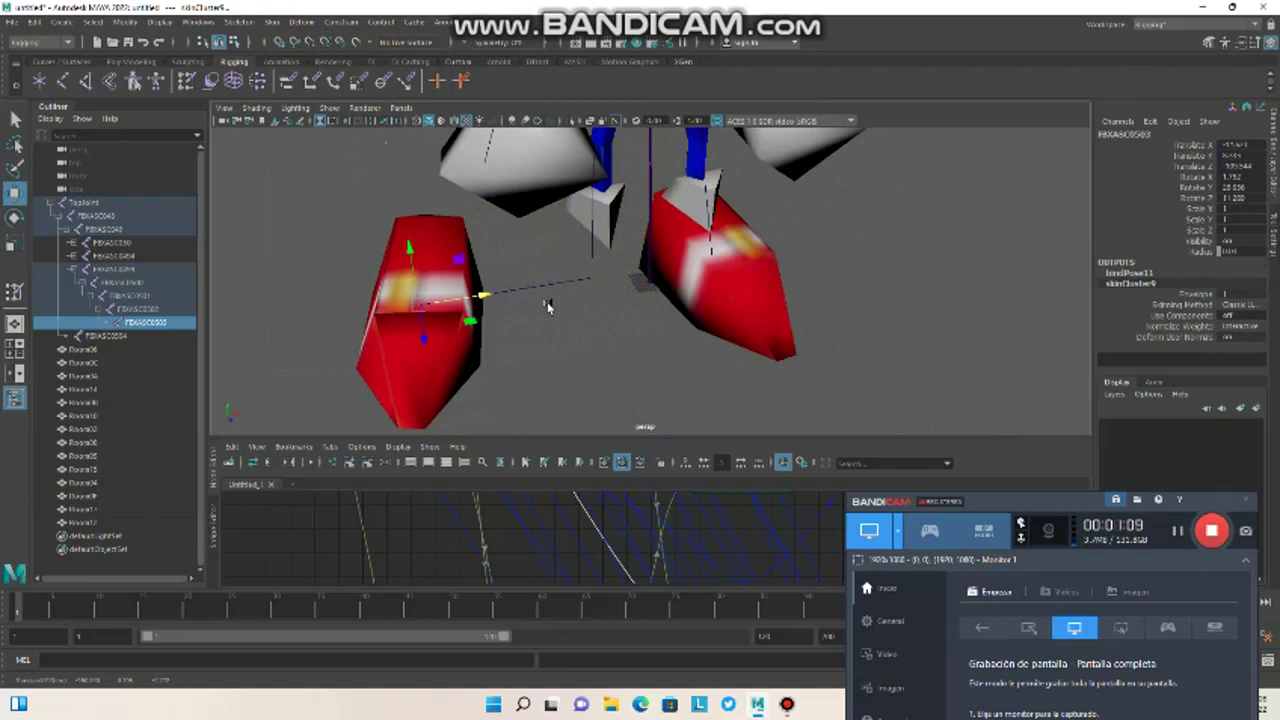
key(ctrl+z)
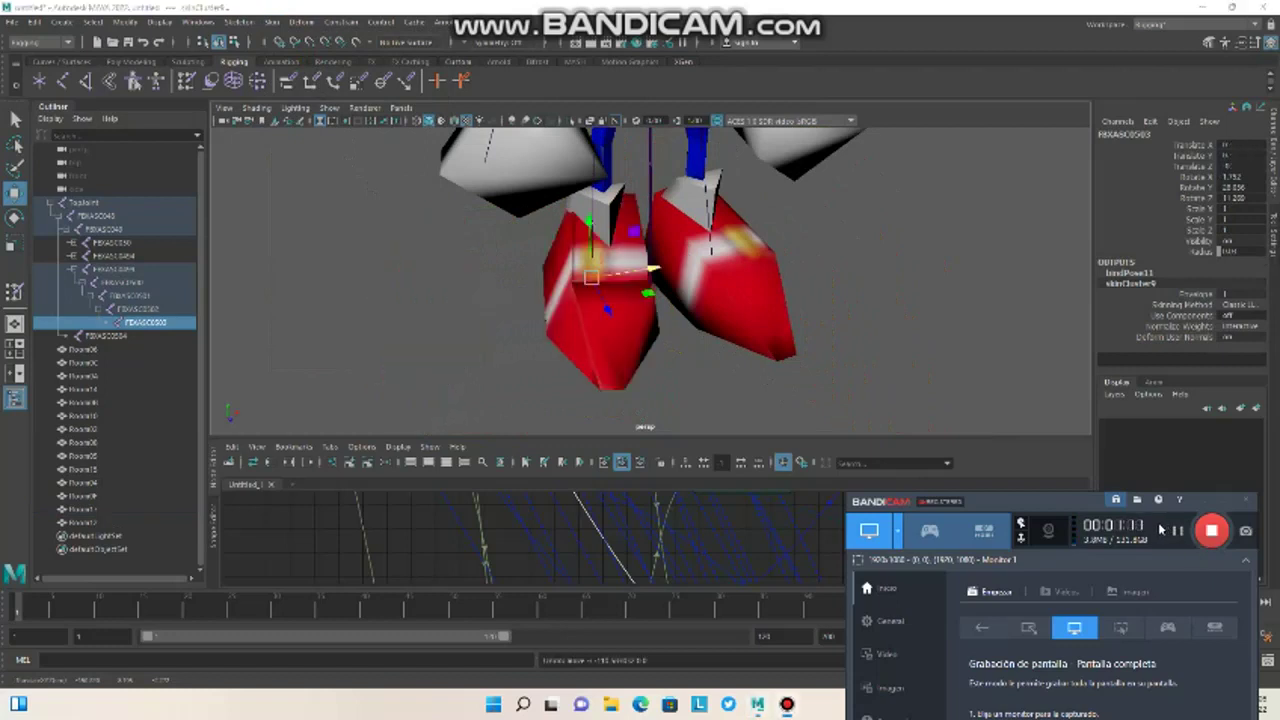
- Bind the white sock mesh Room15 to the lower leg joint FBXASC0501 with Bind Skin, and clear the selection
alt+drag(883, 191, 843, 157)
scroll(843, 157, up, 2)
click(505, 187)
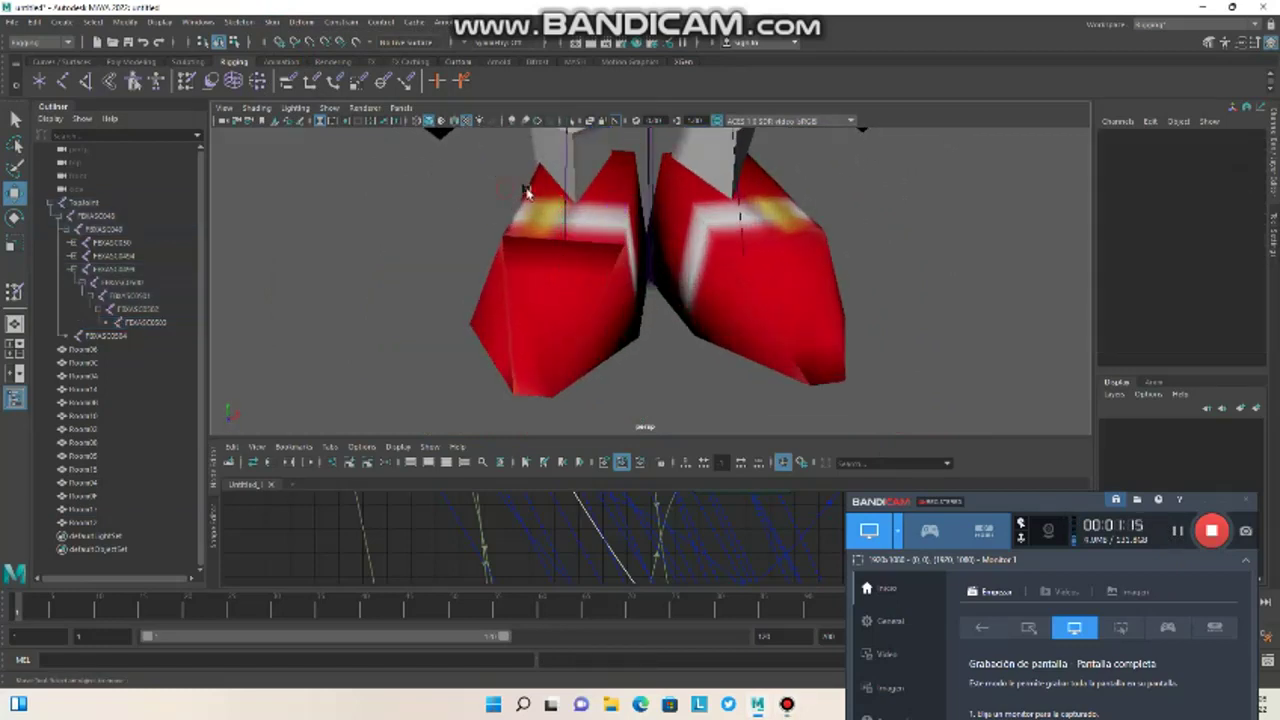
click(565, 192)
scroll(565, 192, down, 3)
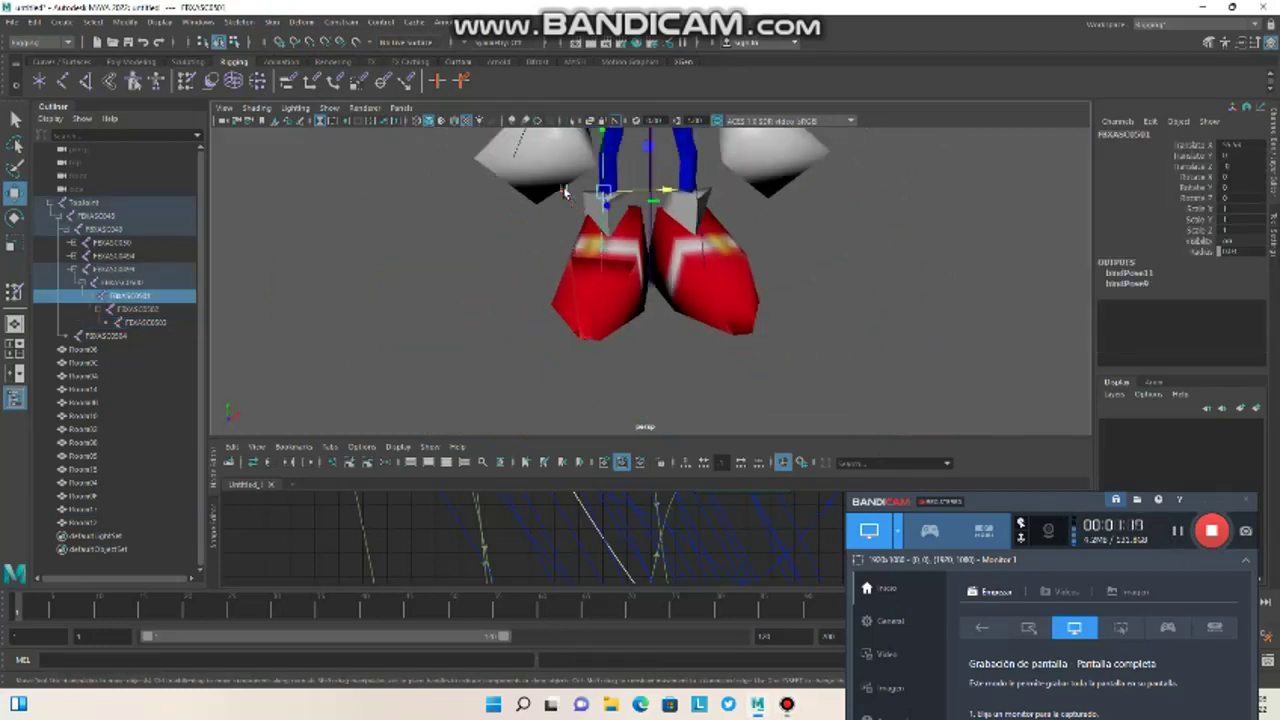
scroll(565, 192, up, 3)
click(605, 190)
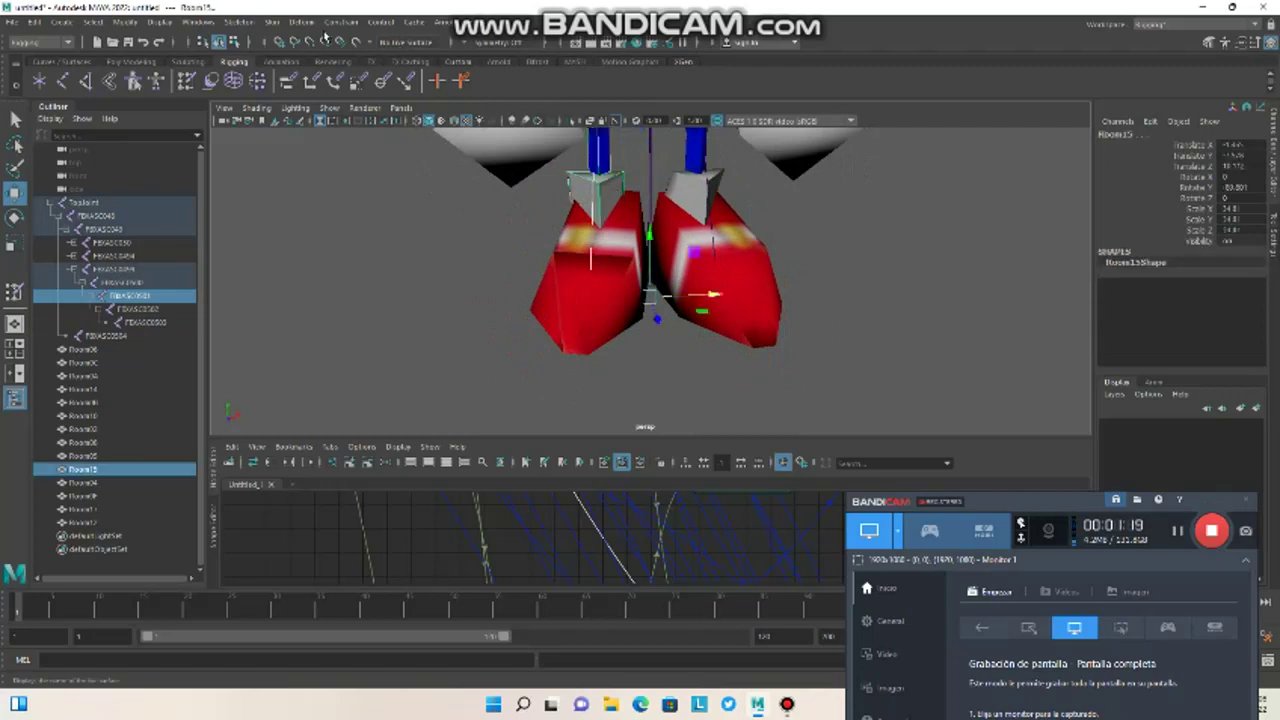
click(272, 21)
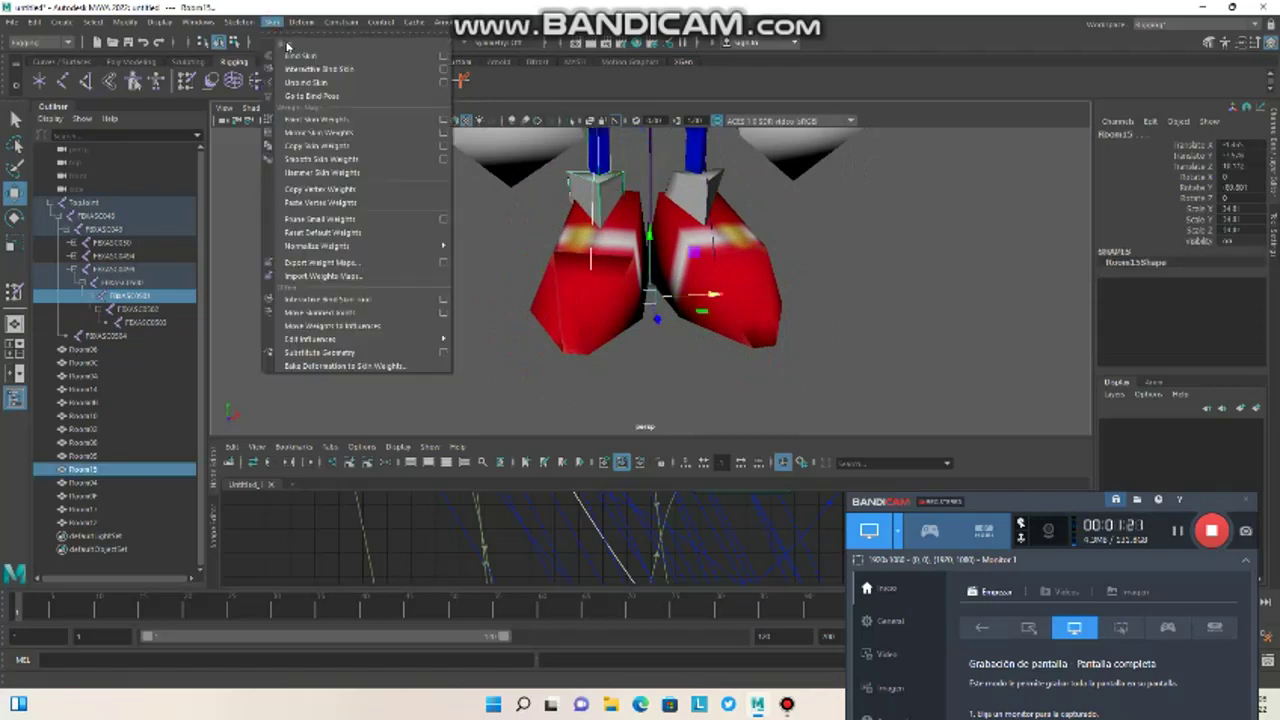
click(296, 54)
scroll(400, 164, down, 2)
click(400, 164)
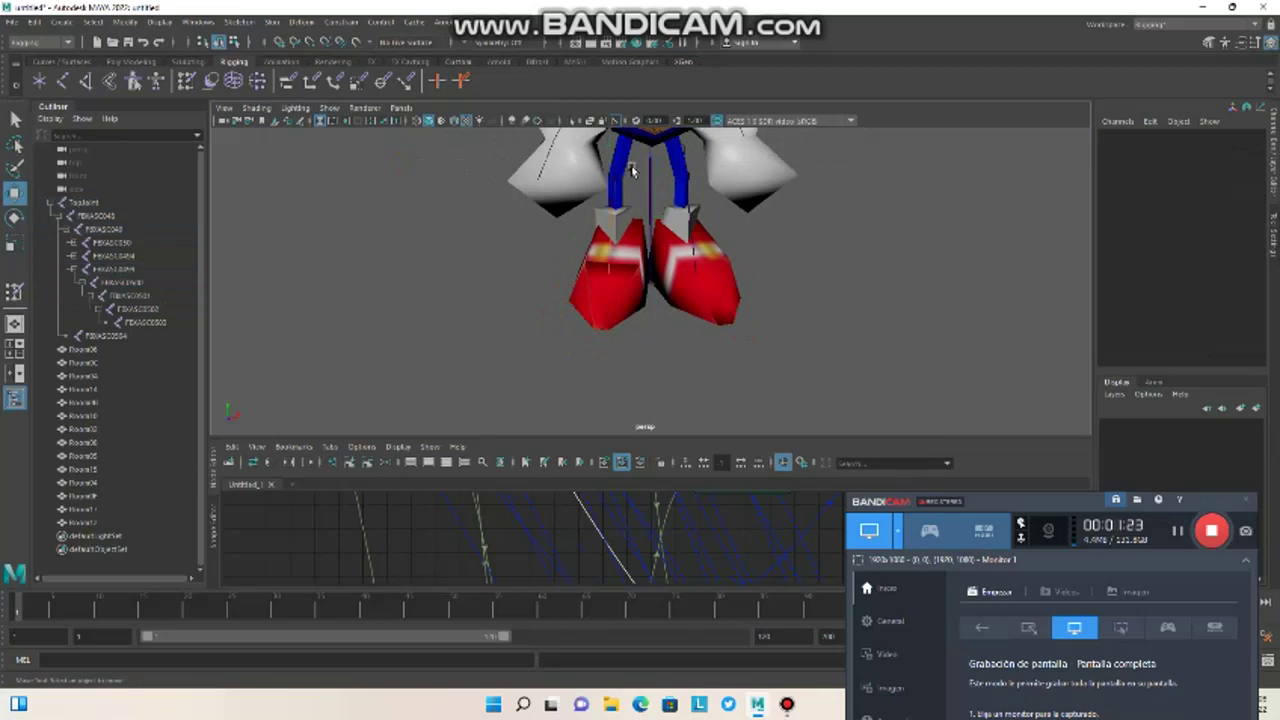
- Bind the blue leg mesh Room14 to joint FBXASC0500 with Bind Skin, and expand the FBXASC0494 joint branch
click(614, 153)
scroll(625, 178, down, 1)
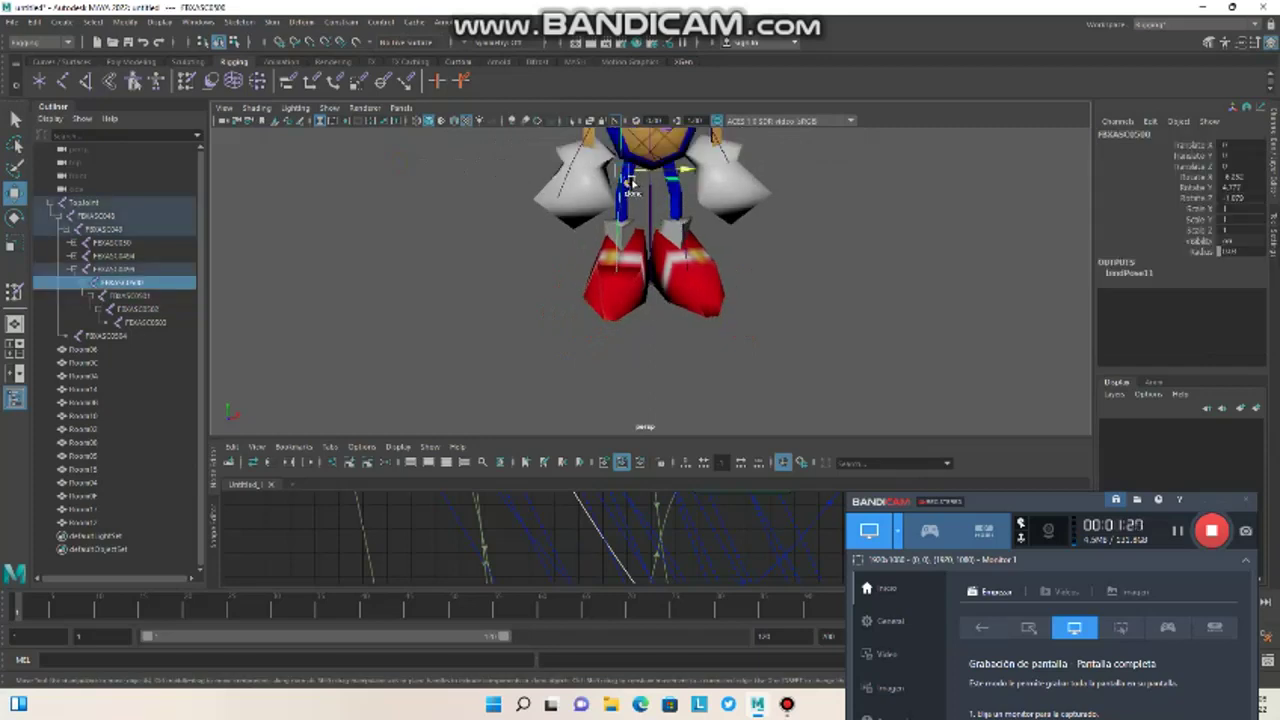
alt+drag(634, 180, 622, 178)
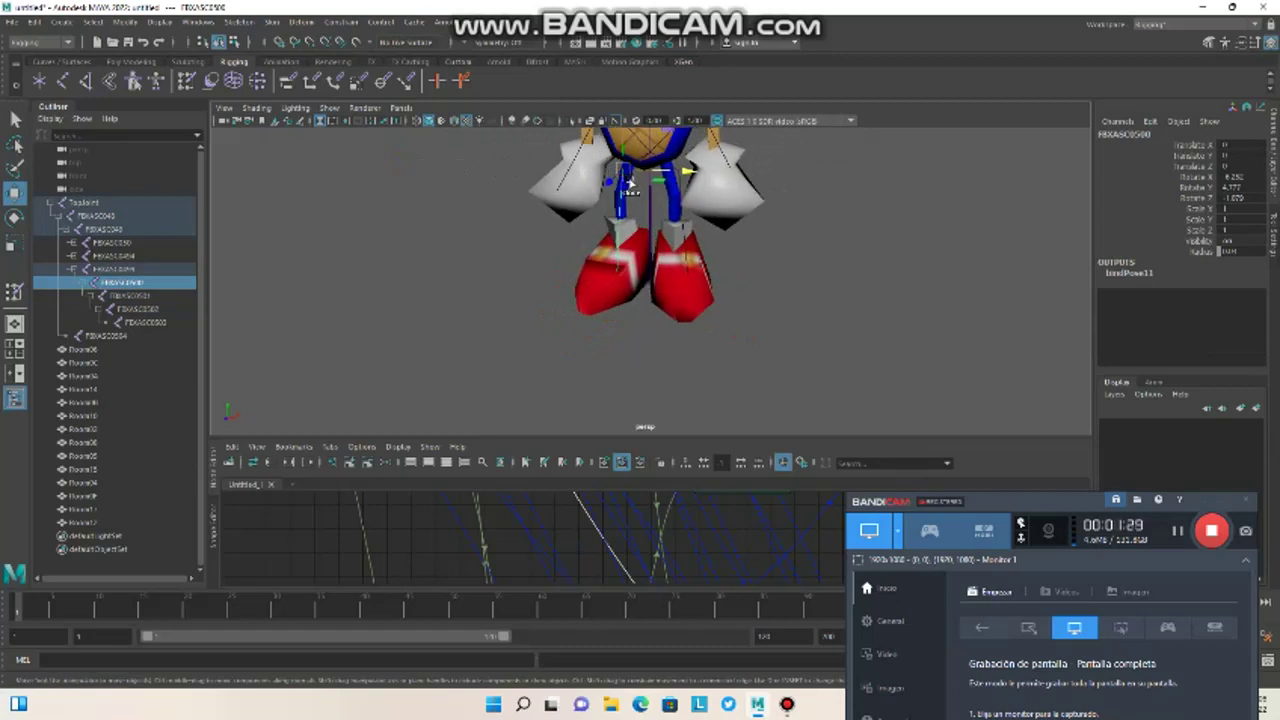
shift+click(630, 183)
alt+drag(632, 180, 660, 175)
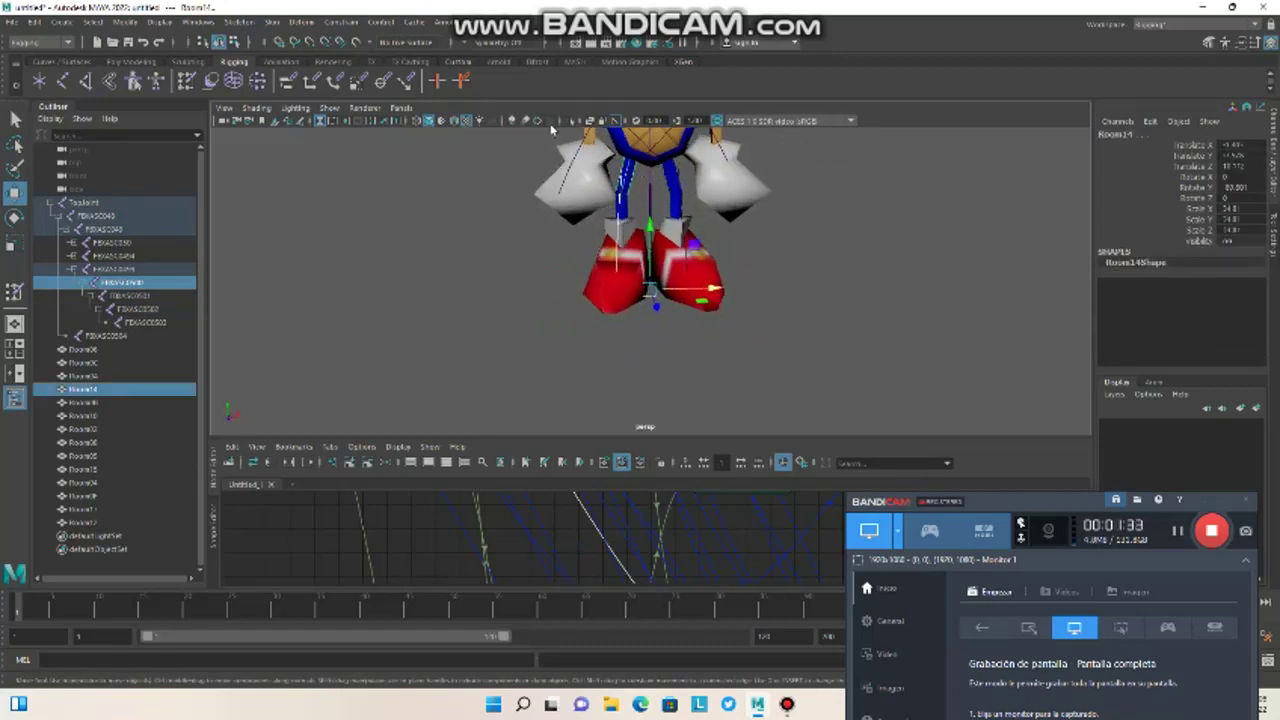
click(272, 22)
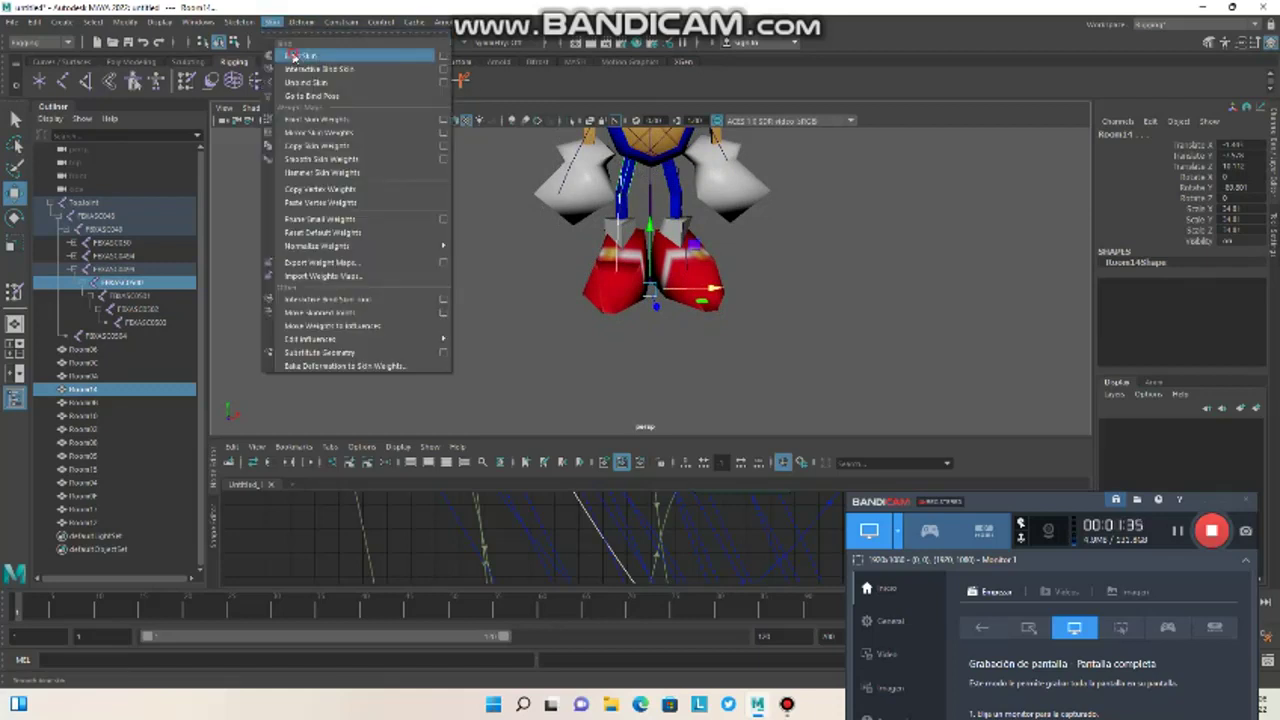
click(293, 56)
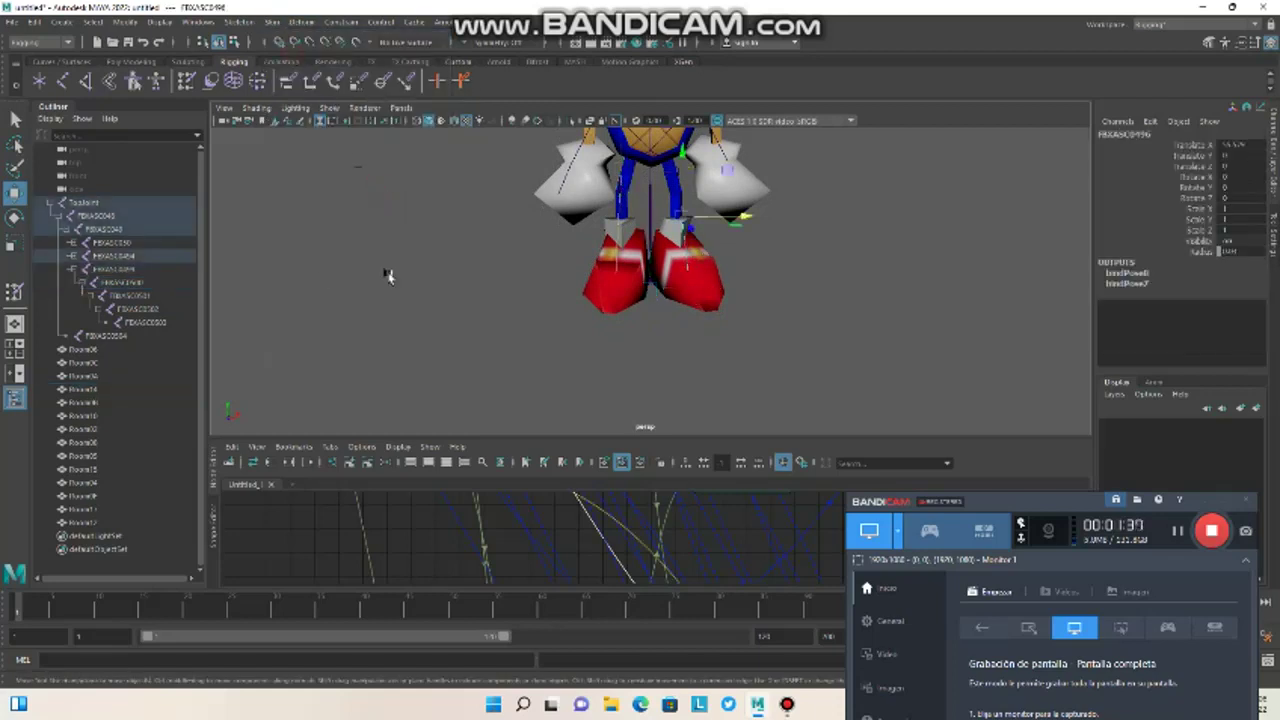
click(88, 260)
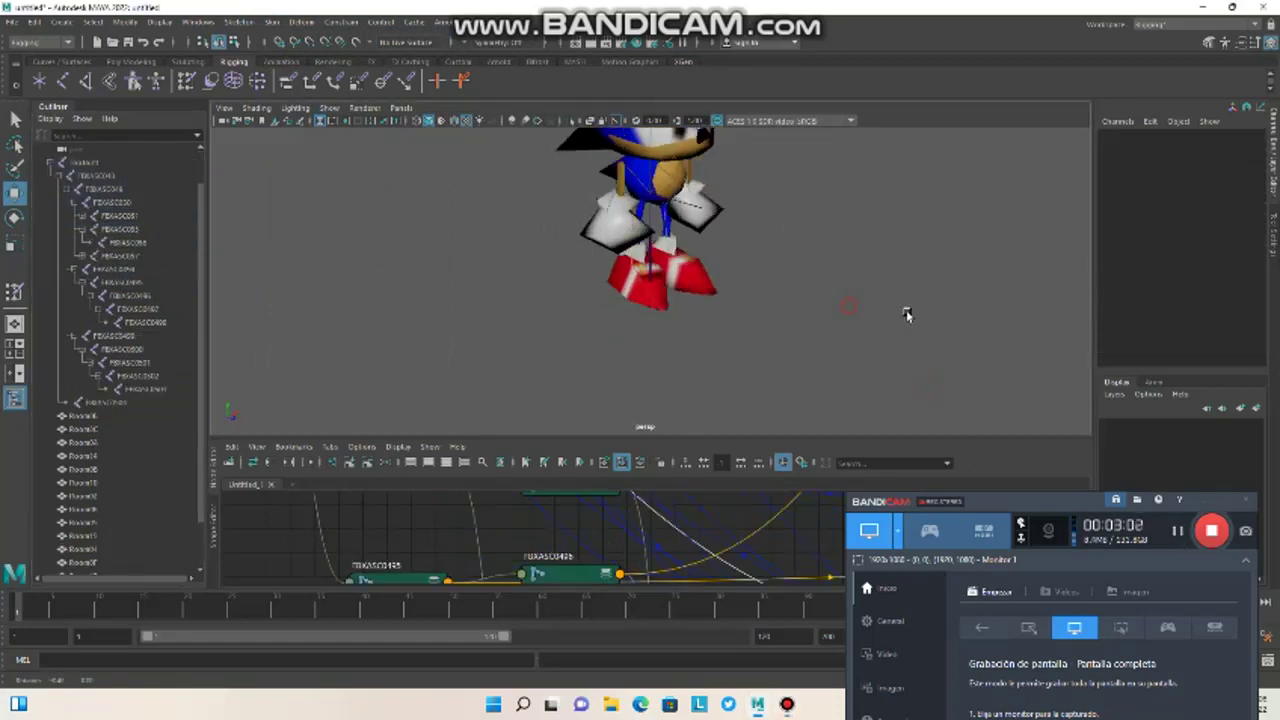
- Start an Export All of the scene with the FBX export file type and browse to the Downloads folder
drag(1038, 511, 1080, 588)
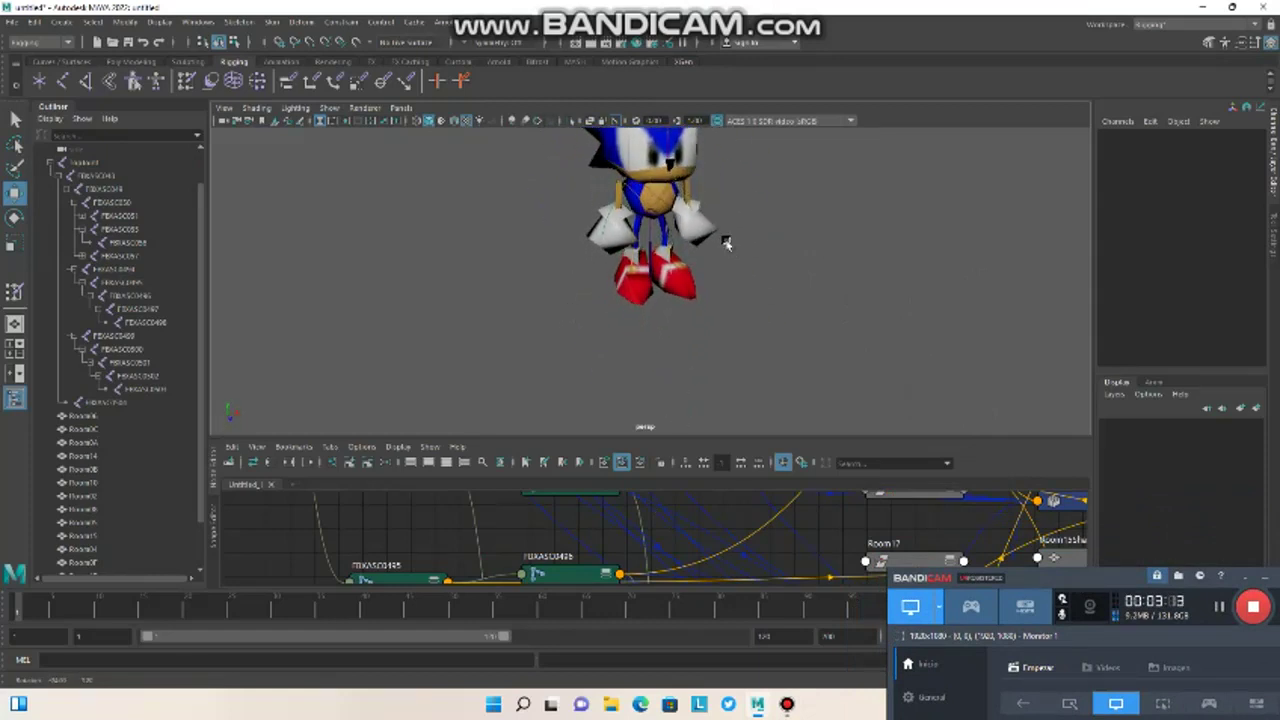
click(8, 27)
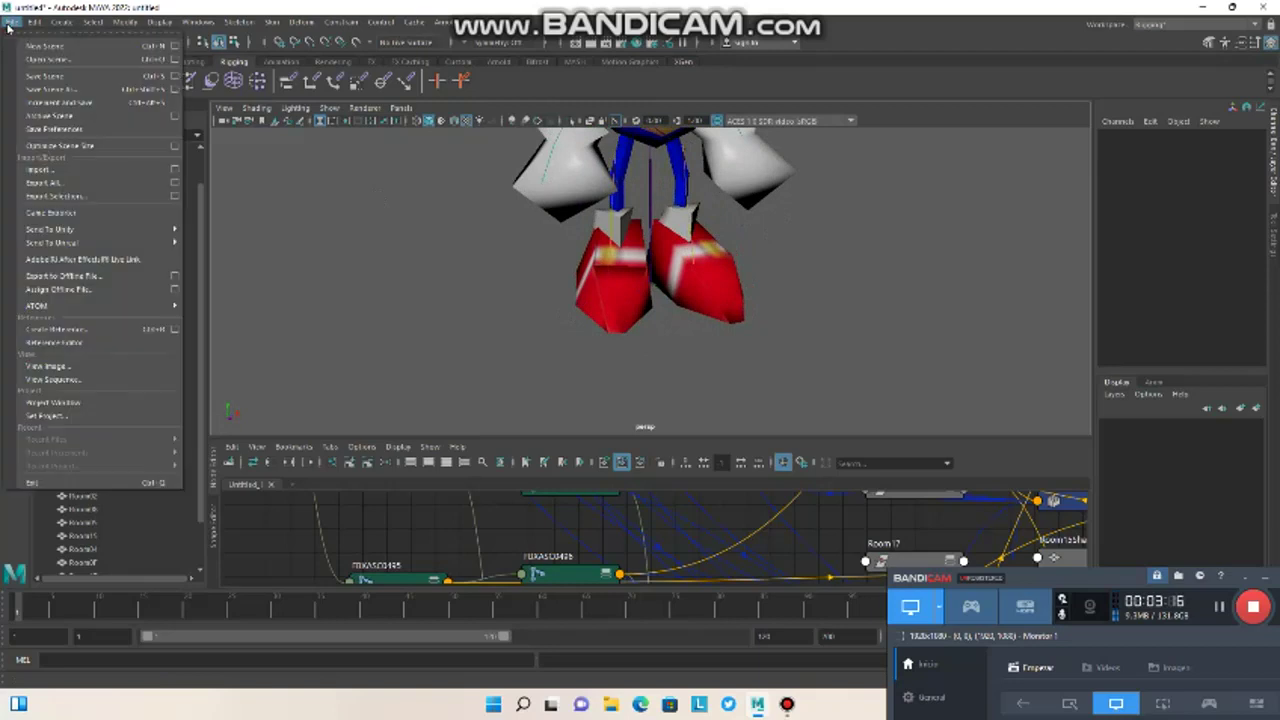
click(62, 190)
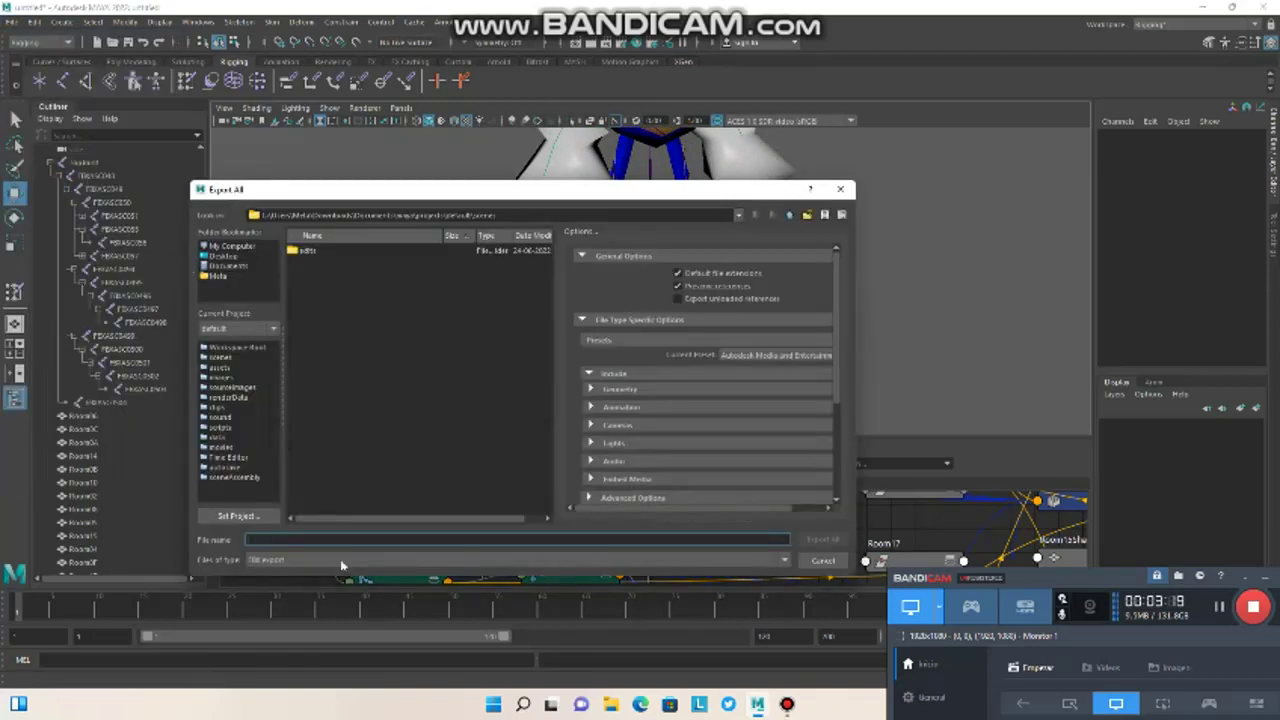
click(343, 572)
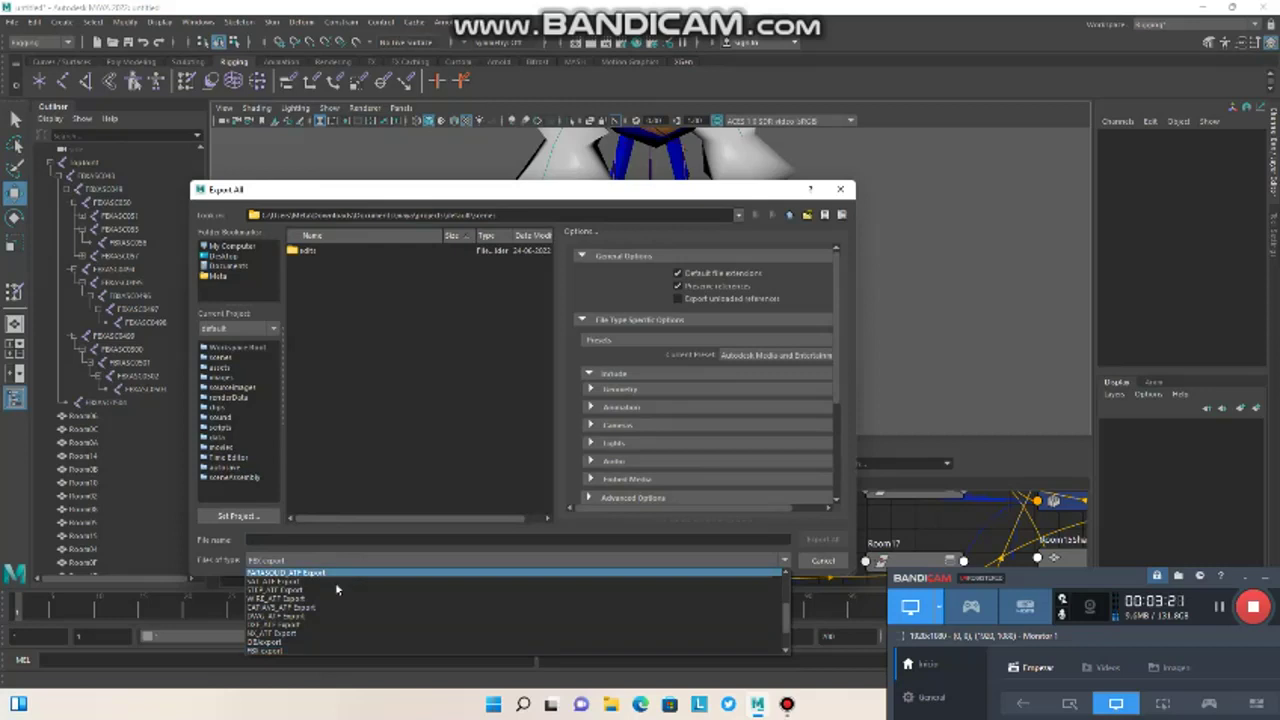
click(321, 651)
click(258, 276)
double_click(322, 400)
click(235, 282)
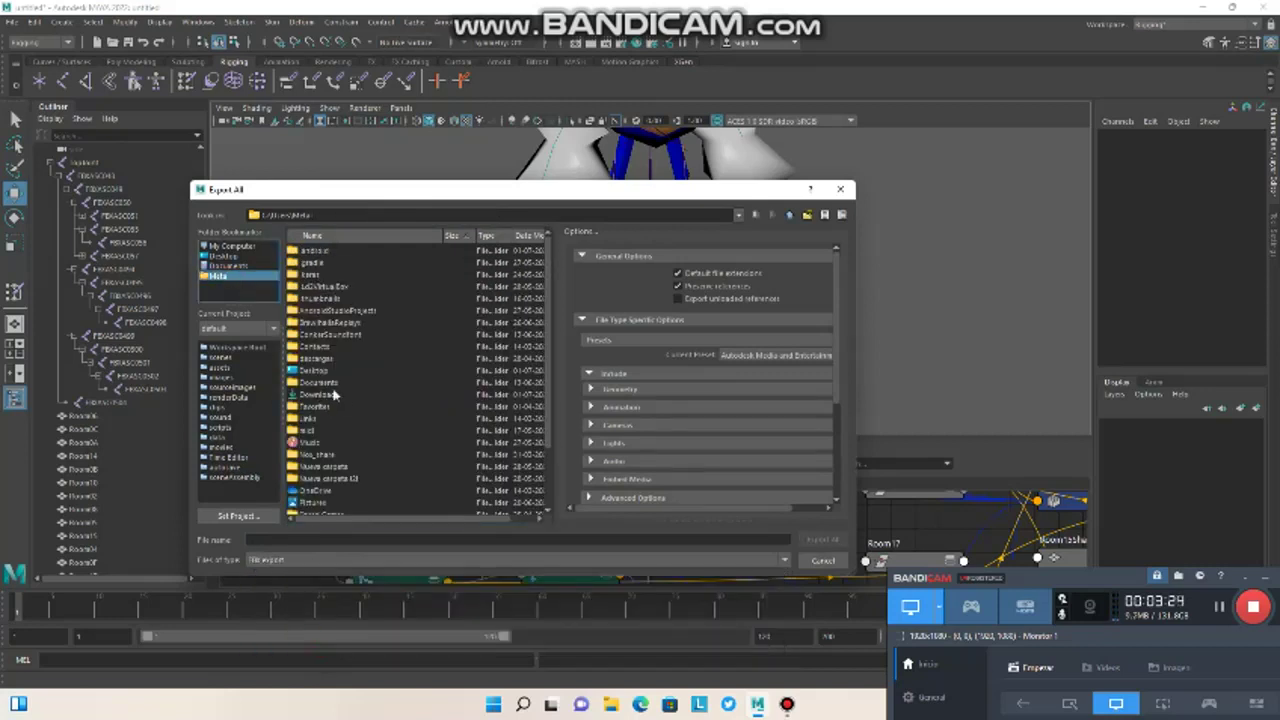
double_click(340, 392)
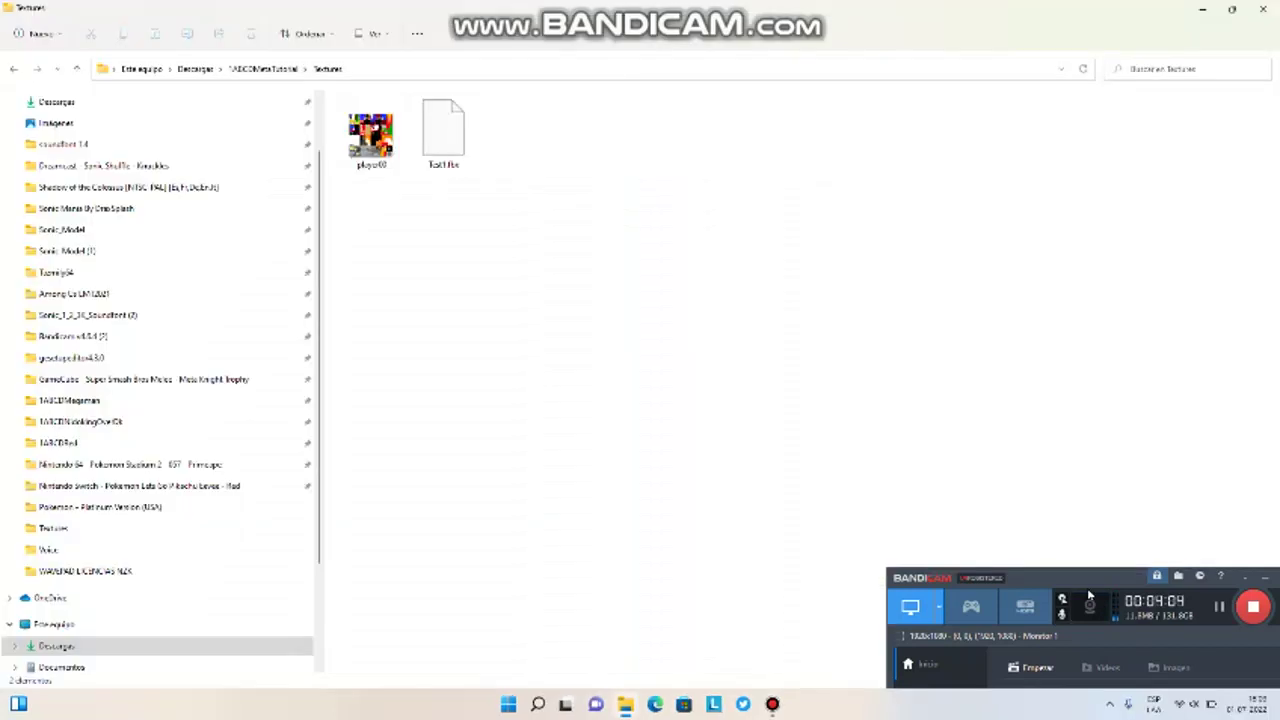
- Open the player00 texture from the Textures folder and examine its pixel layout closely
drag(1088, 586, 1004, 468)
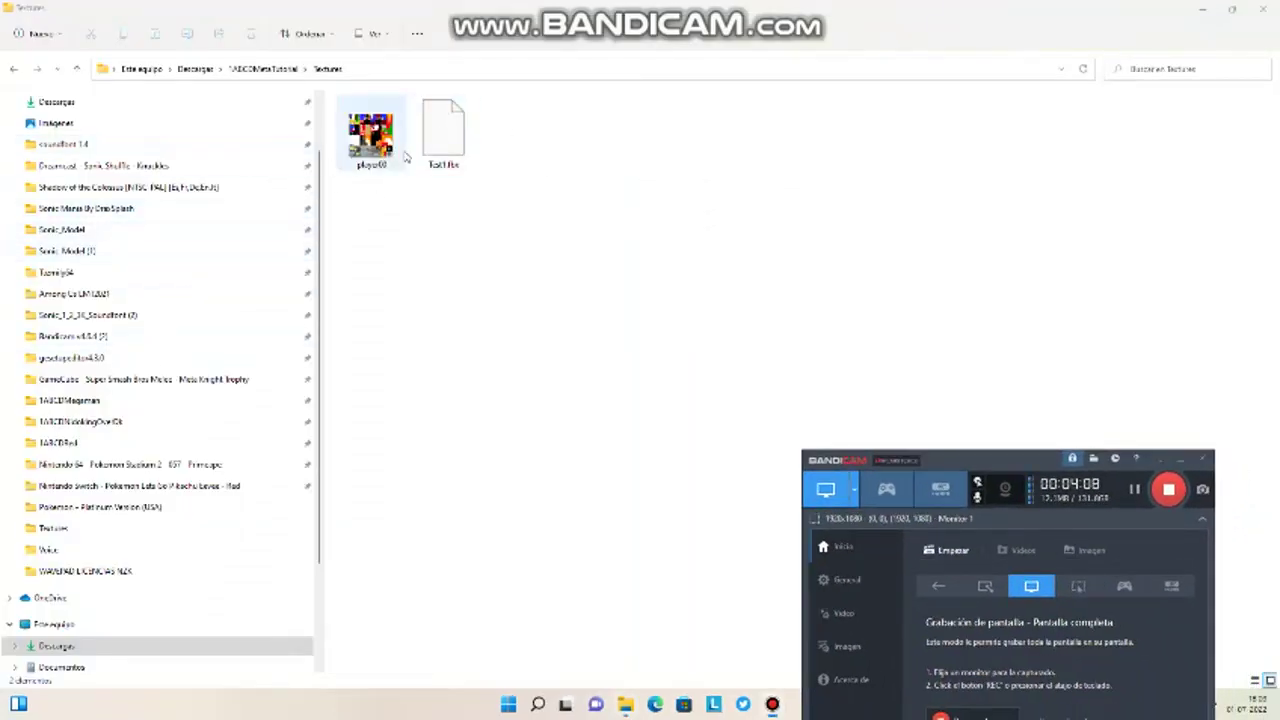
click(354, 152)
double_click(354, 152)
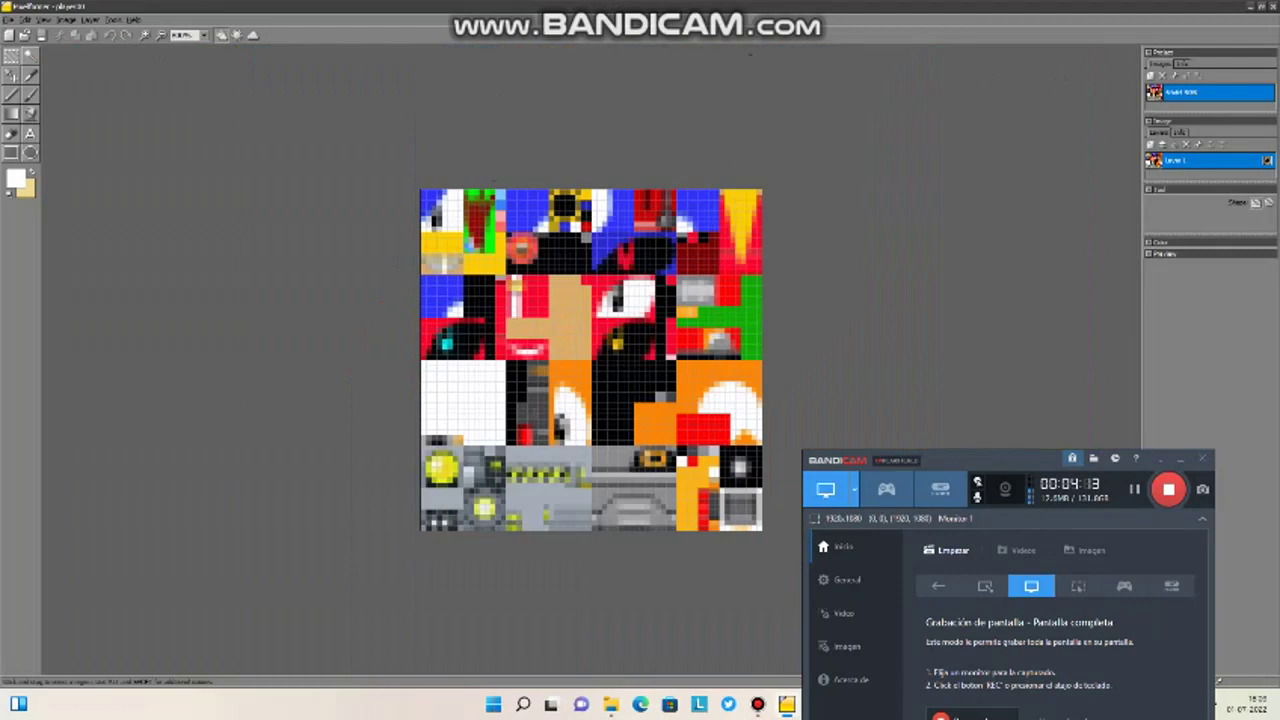
scroll(477, 255, up, 2)
scroll(477, 255, down, 3)
scroll(477, 255, up, 3)
scroll(469, 253, down, 1)
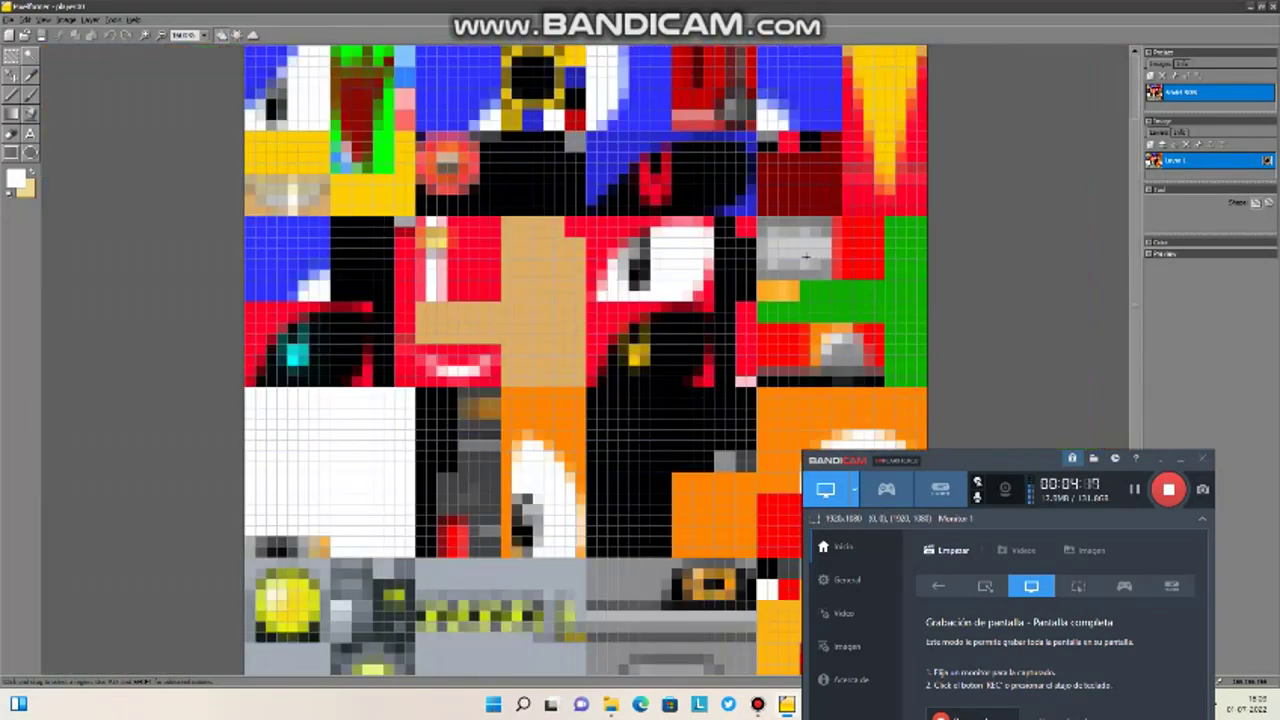
scroll(469, 253, up, 1)
scroll(469, 253, down, 3)
scroll(590, 360, up, 1)
scroll(590, 360, down, 1)
scroll(590, 360, up, 1)
scroll(590, 360, down, 1)
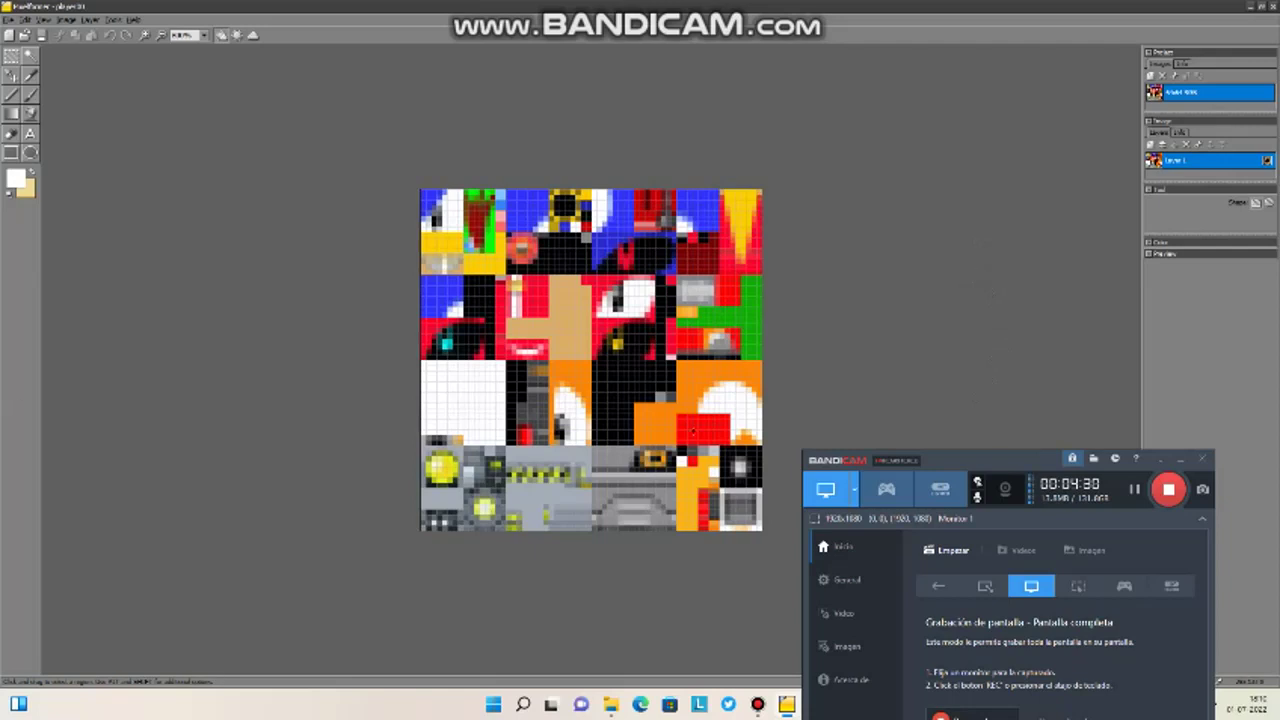
- Check the texture's size and target color format in its image properties, and close the player00 image
drag(1005, 462, 1021, 572)
click(1174, 77)
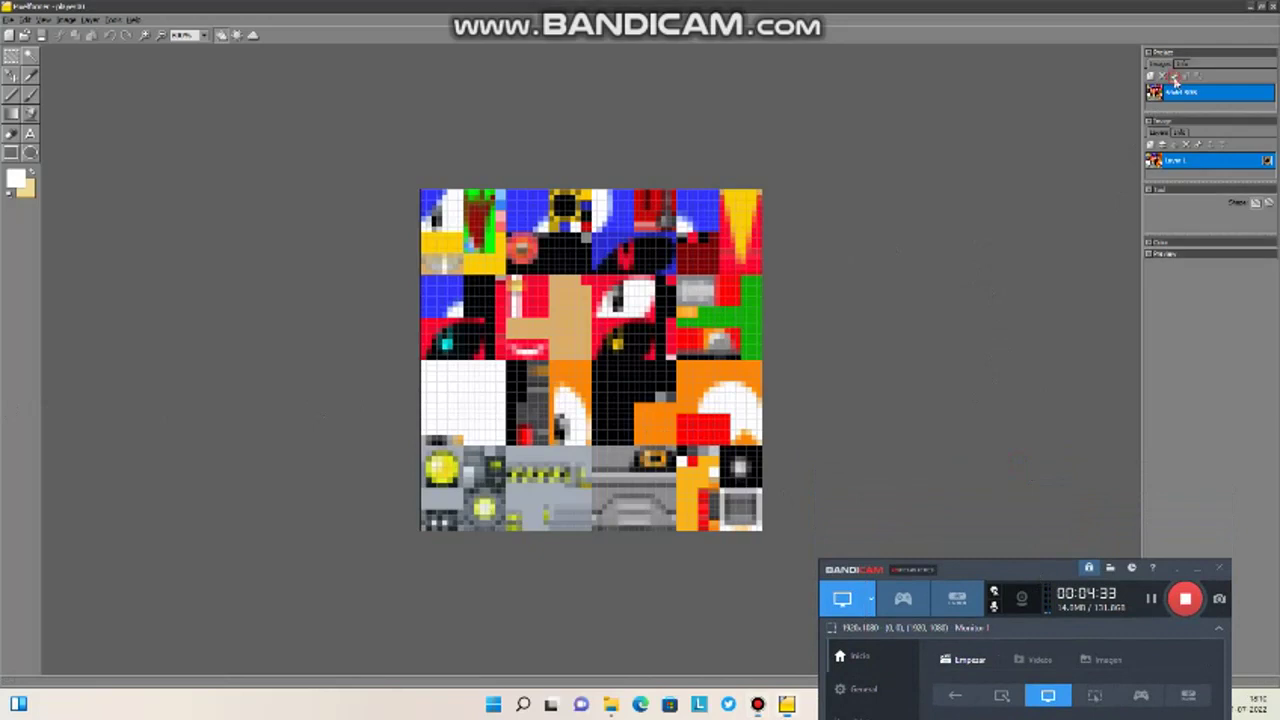
click(539, 327)
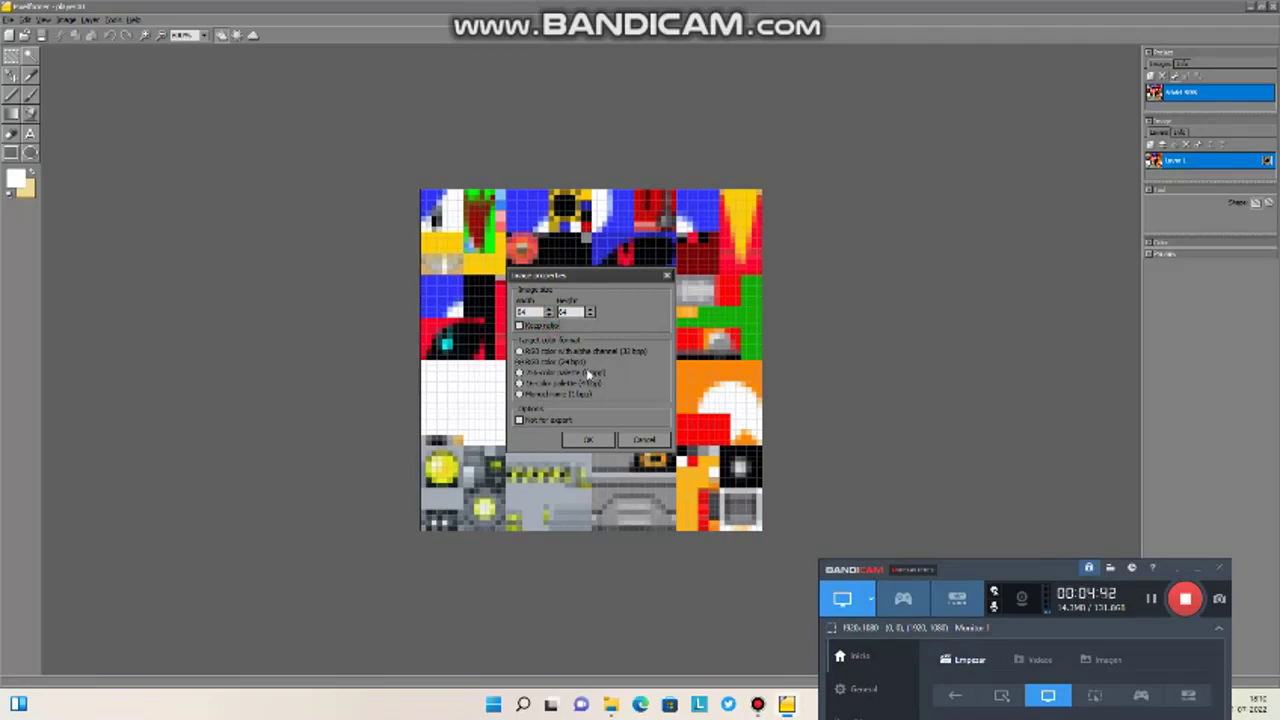
click(597, 438)
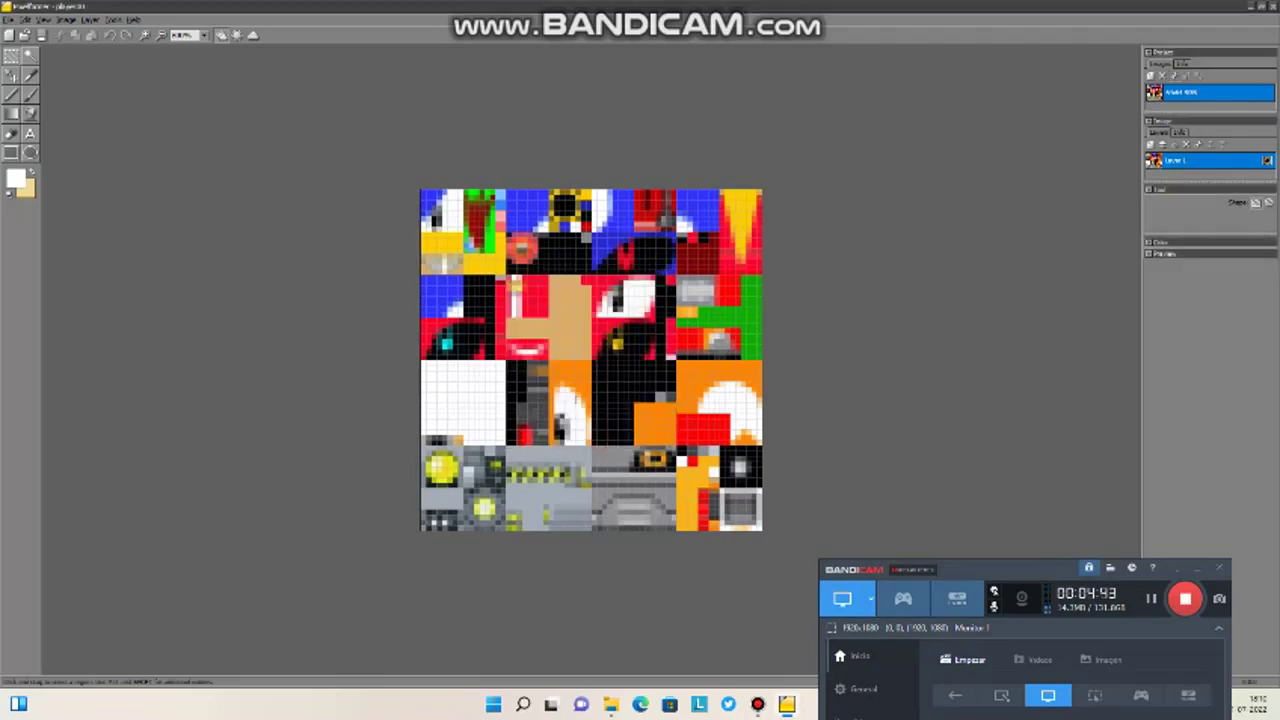
click(9, 19)
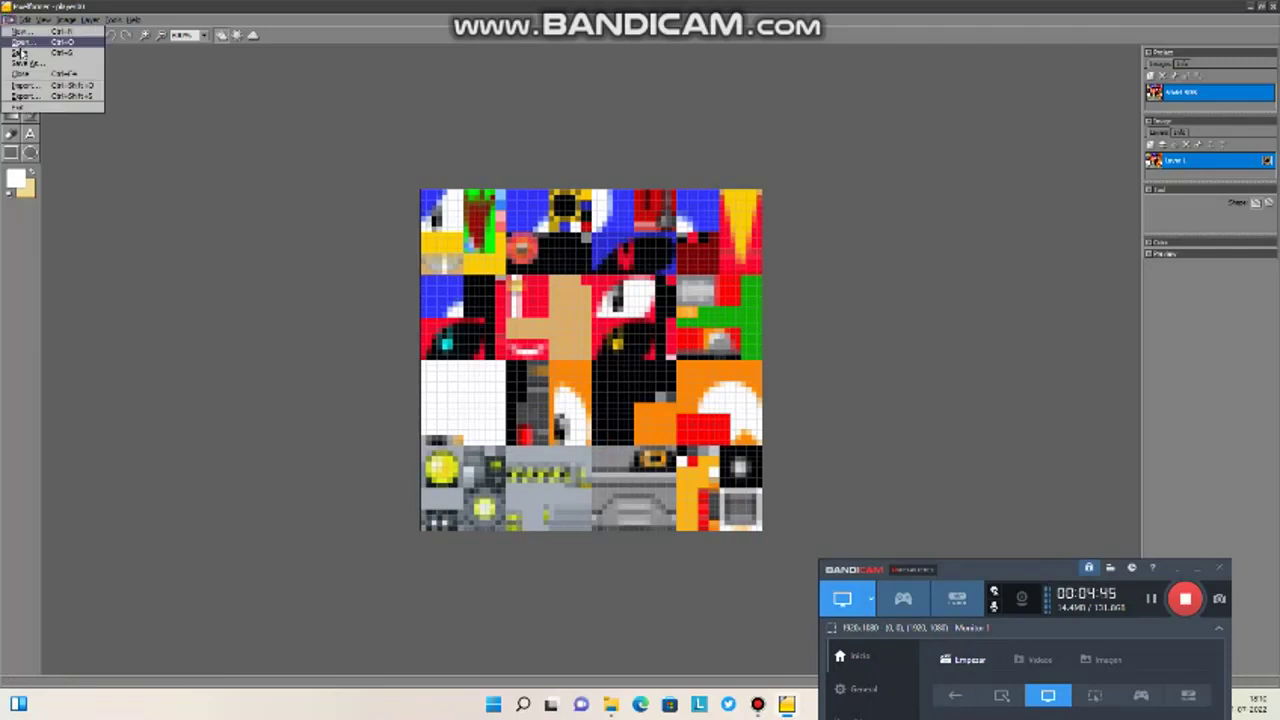
click(52, 97)
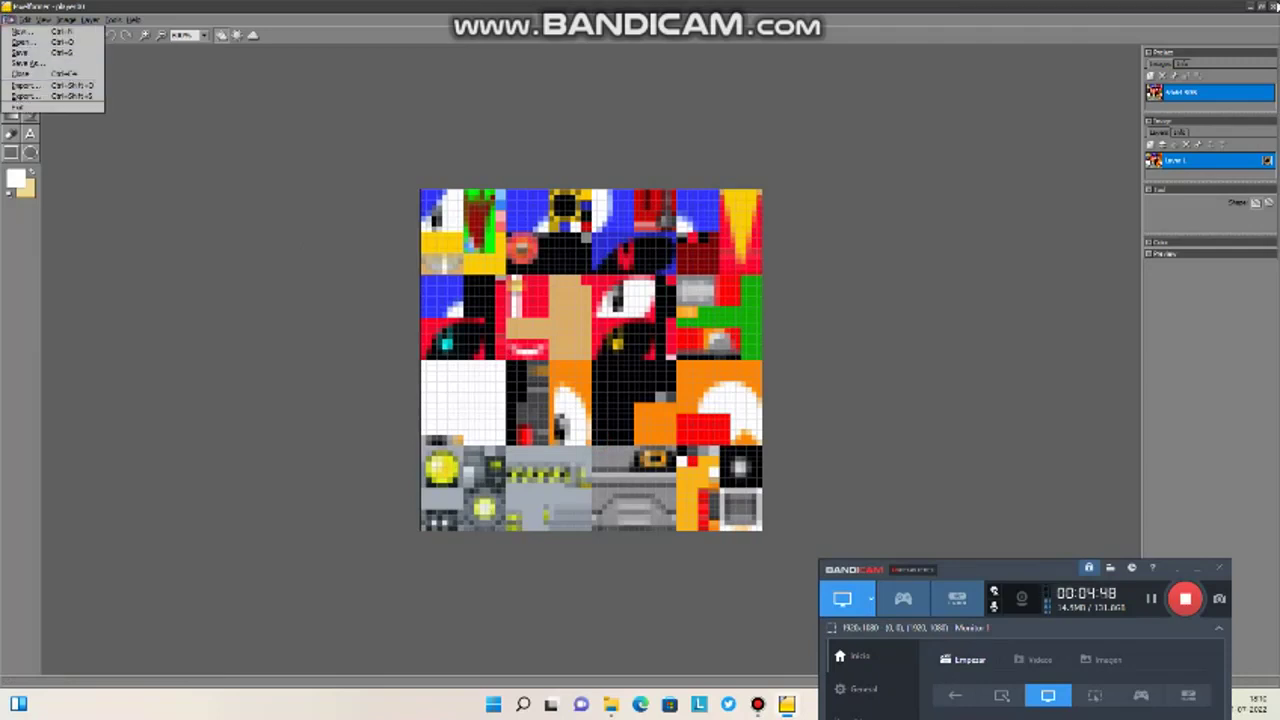
click(1270, 8)
click(1270, 8)
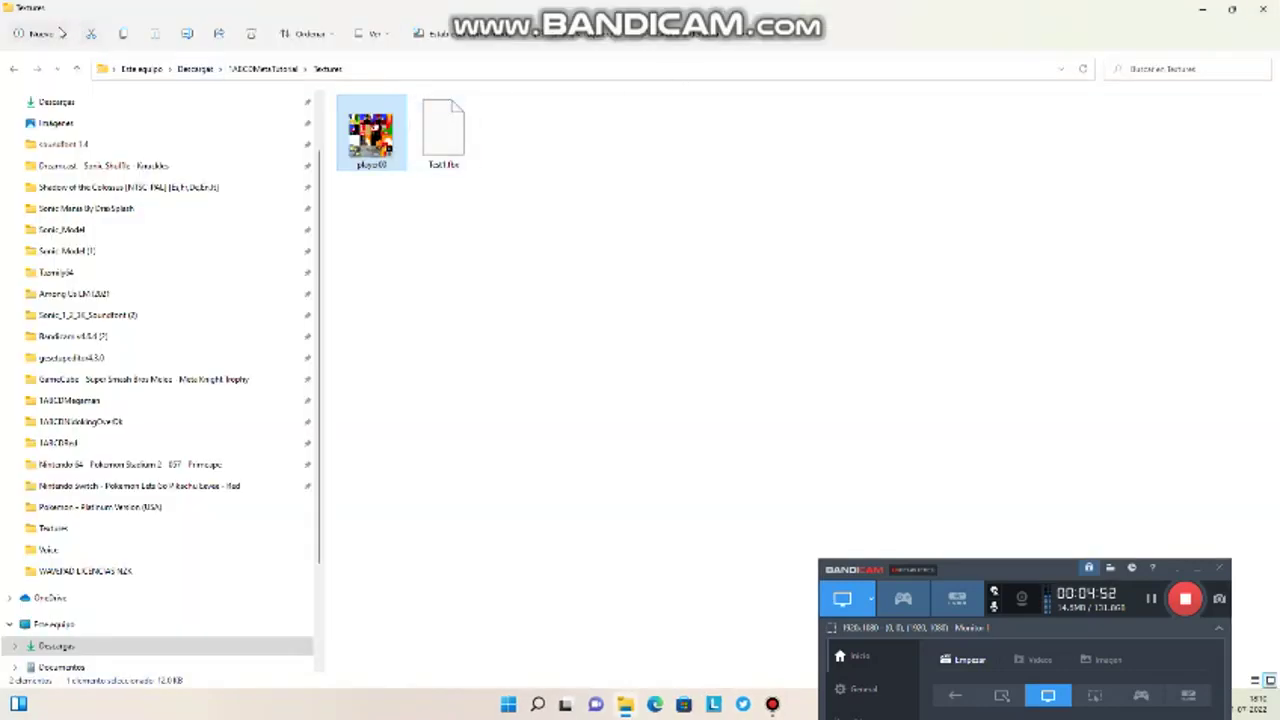
- Create a new text document named Textures in the Textures folder
click(61, 33)
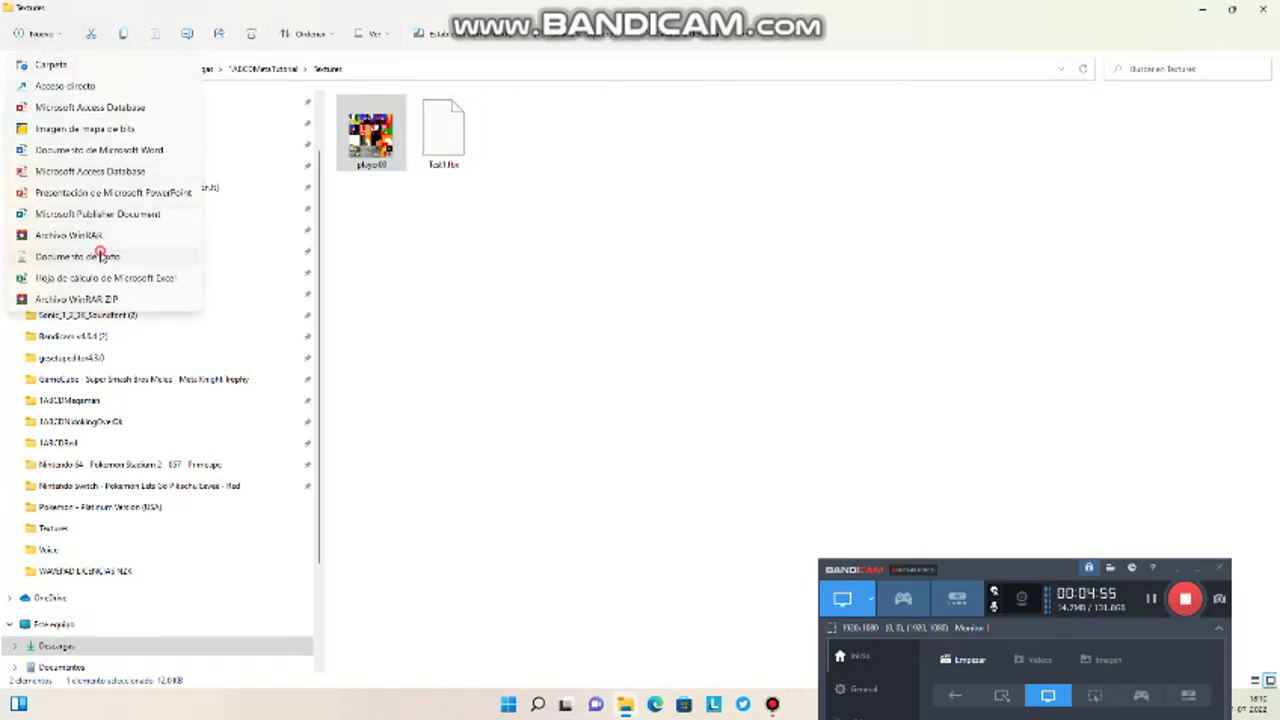
click(96, 256)
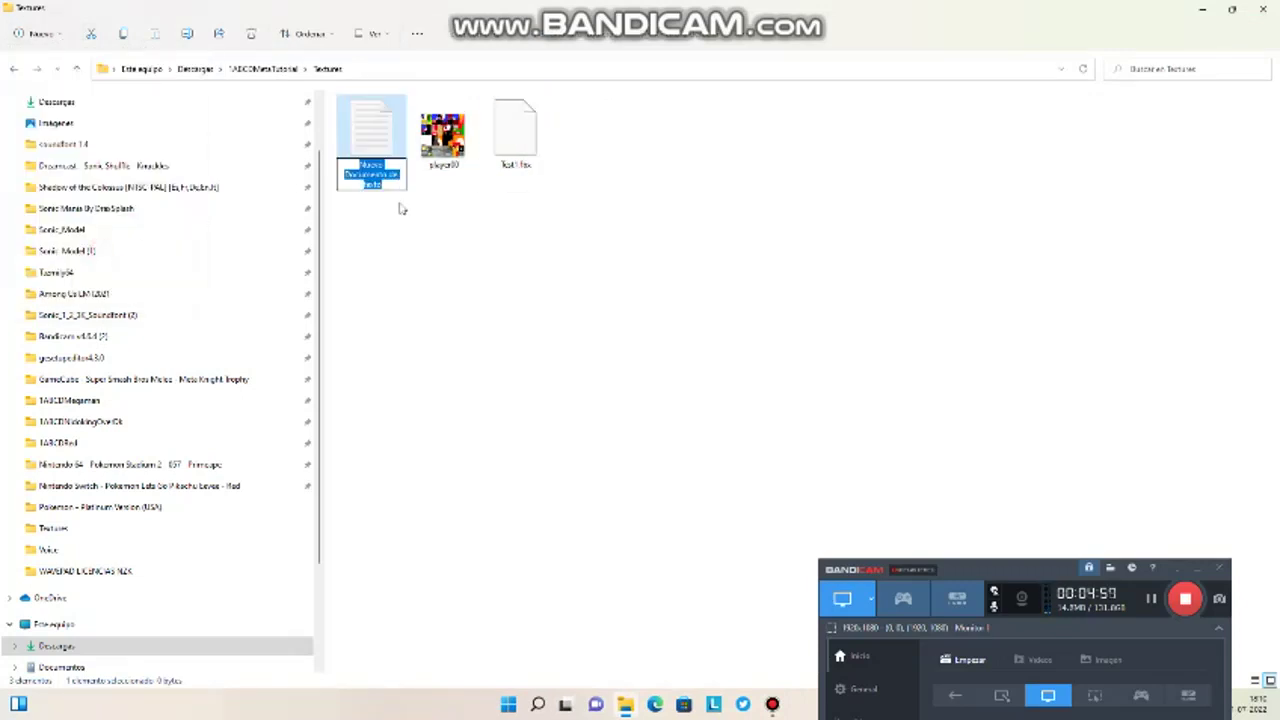
key(Caps_Lock)
text(T)
key(Caps_Lock)
text(eexture)
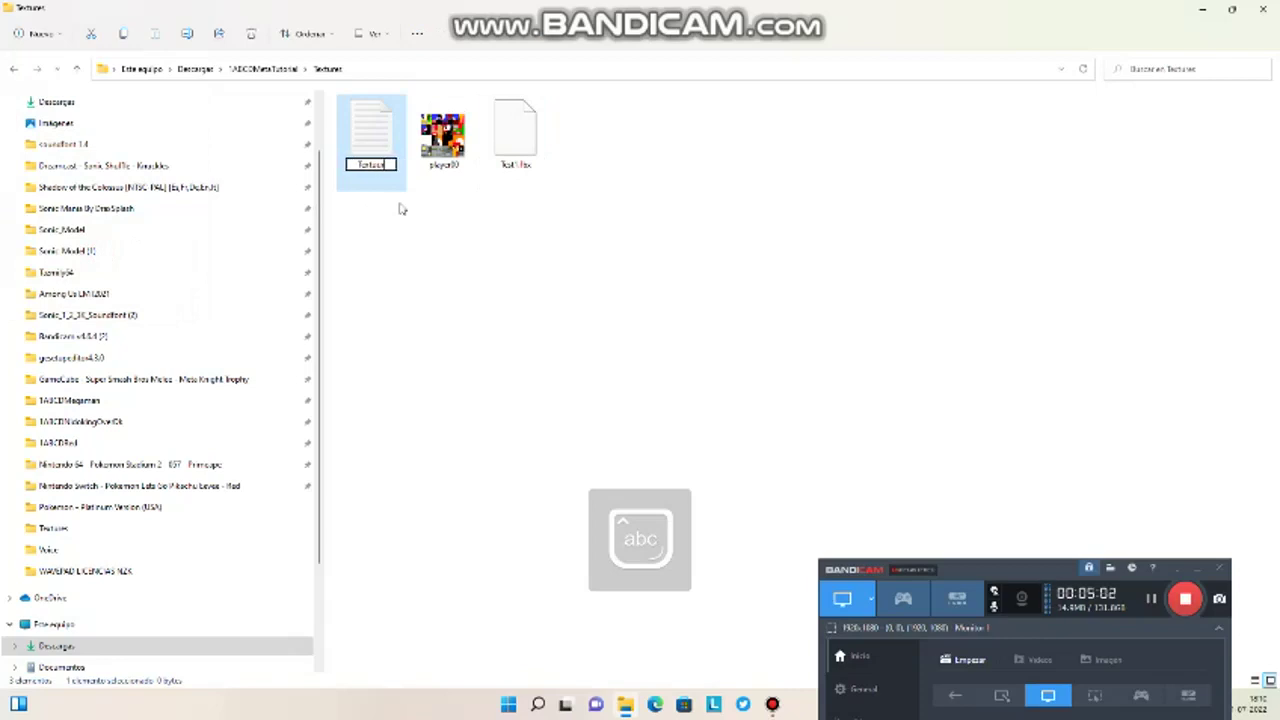
text(s)
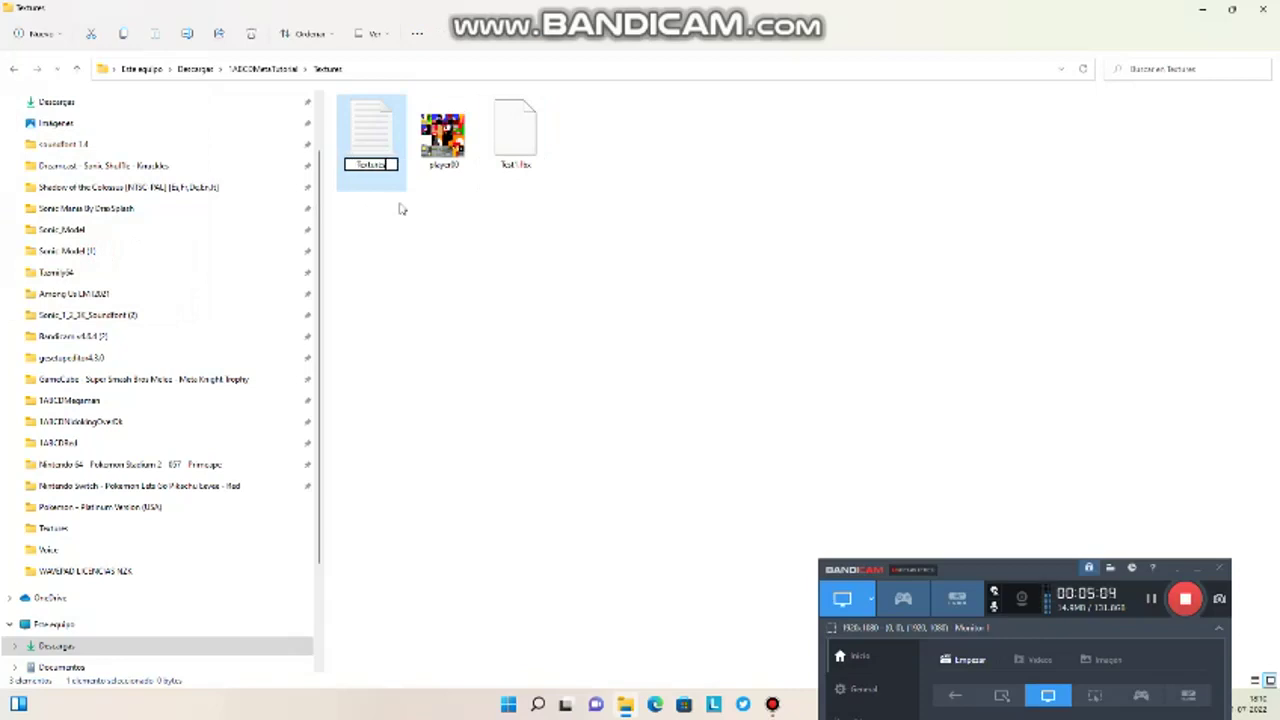
click(399, 205)
- Write player00.bmp as the only line of the Textures text file, save it and close it
double_click(497, 158)
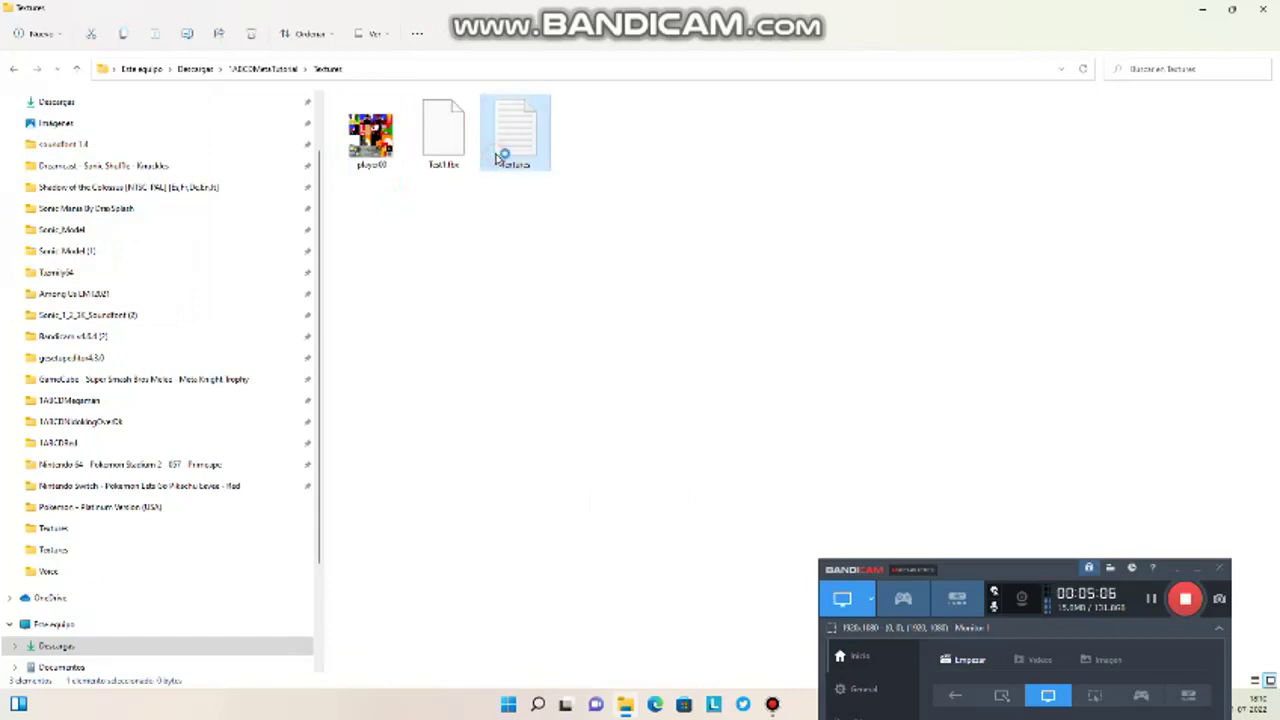
double_click(497, 158)
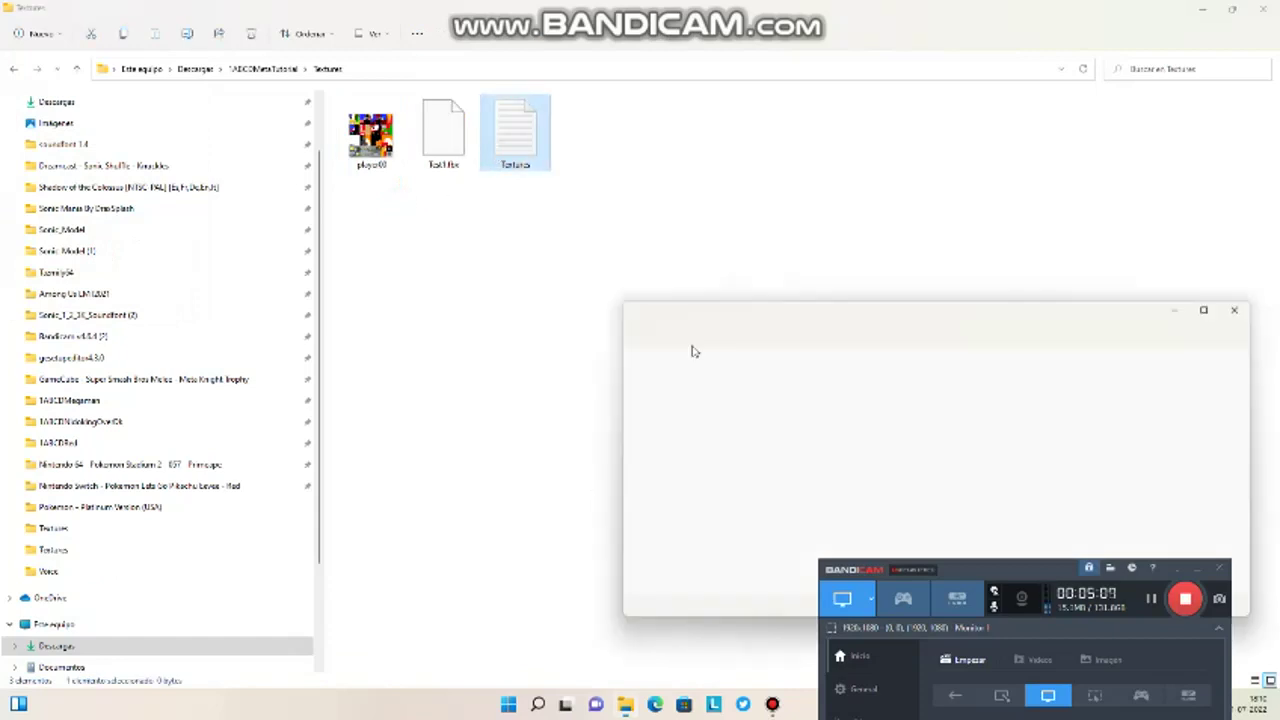
drag(880, 320, 651, 234)
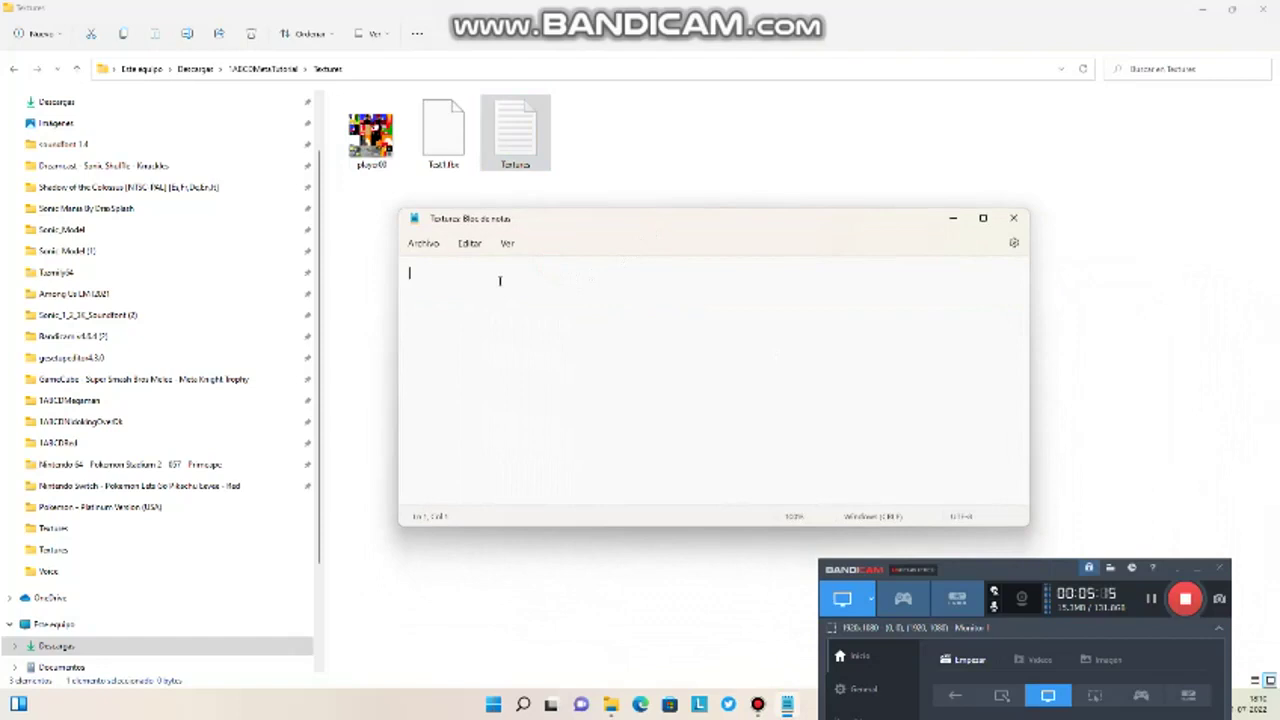
text(player00.bmp)
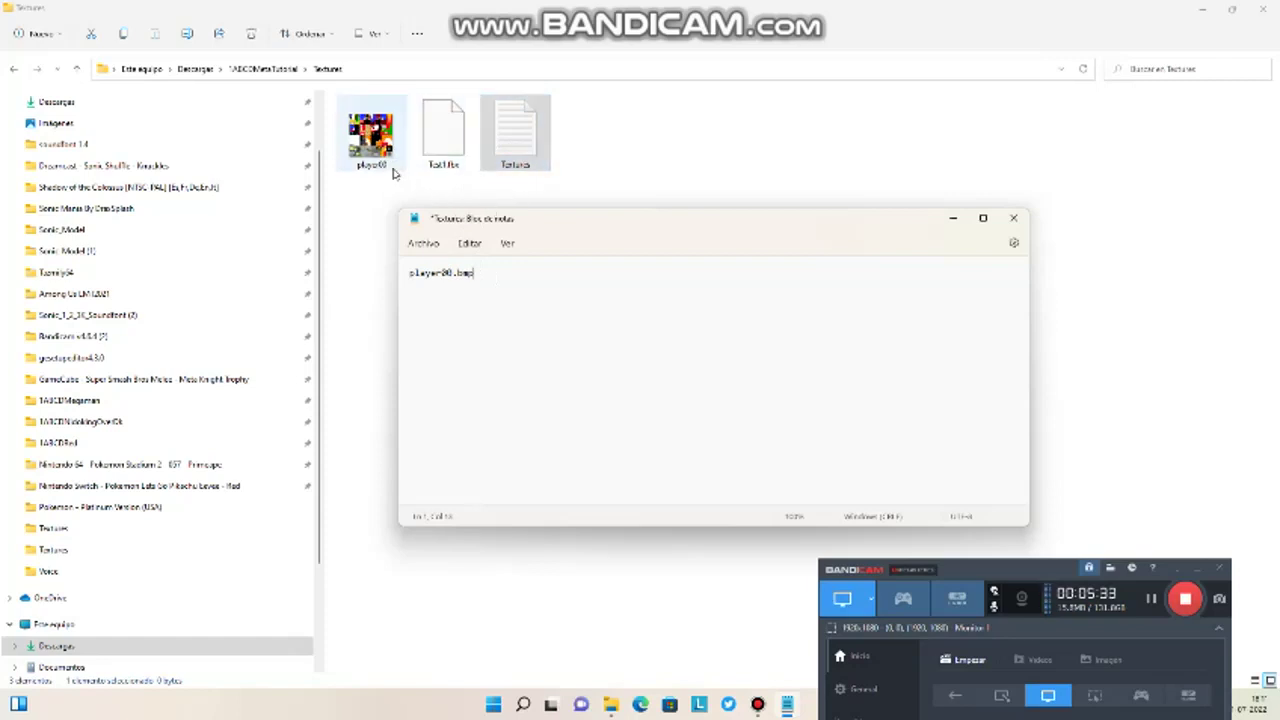
click(424, 244)
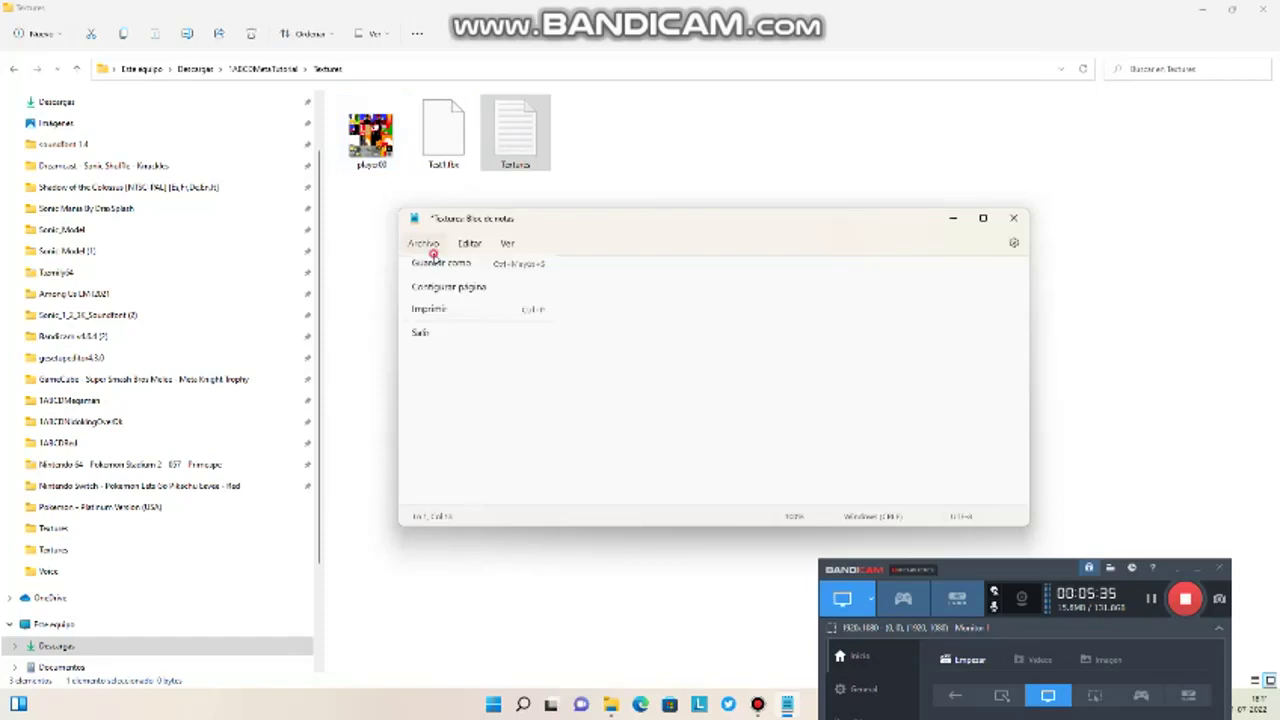
click(646, 300)
text(player00.bmp)
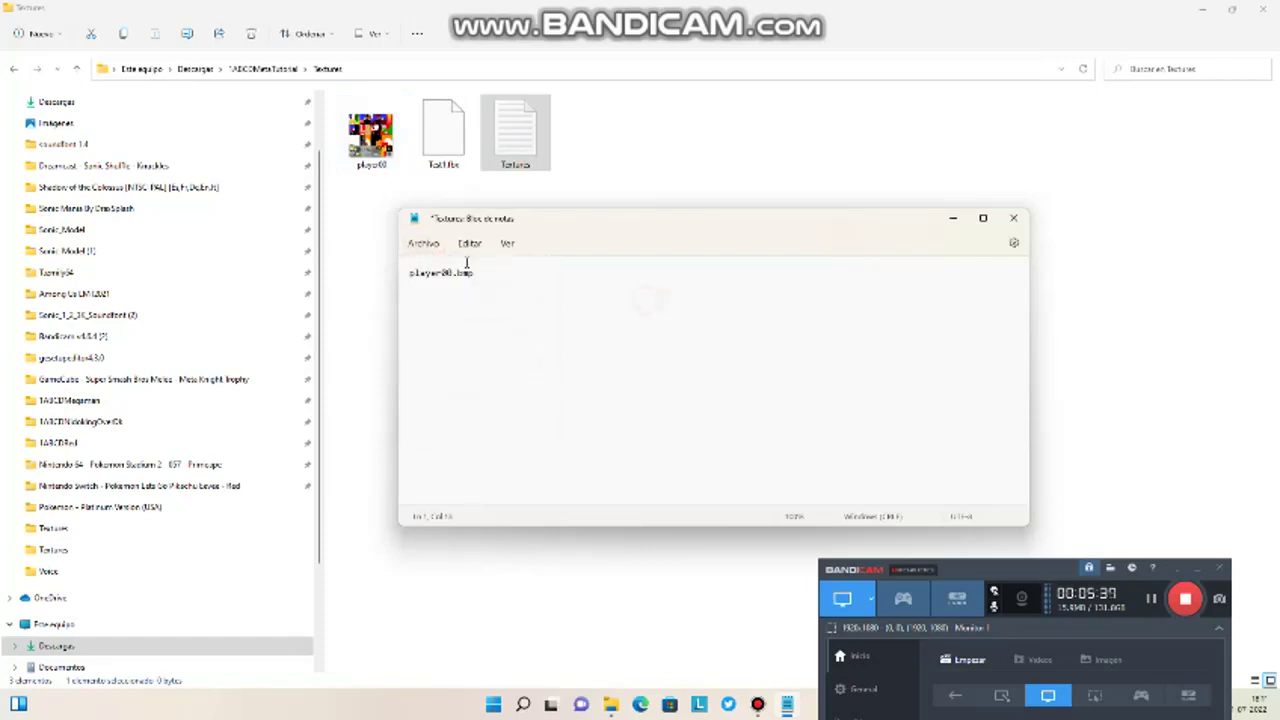
click(432, 248)
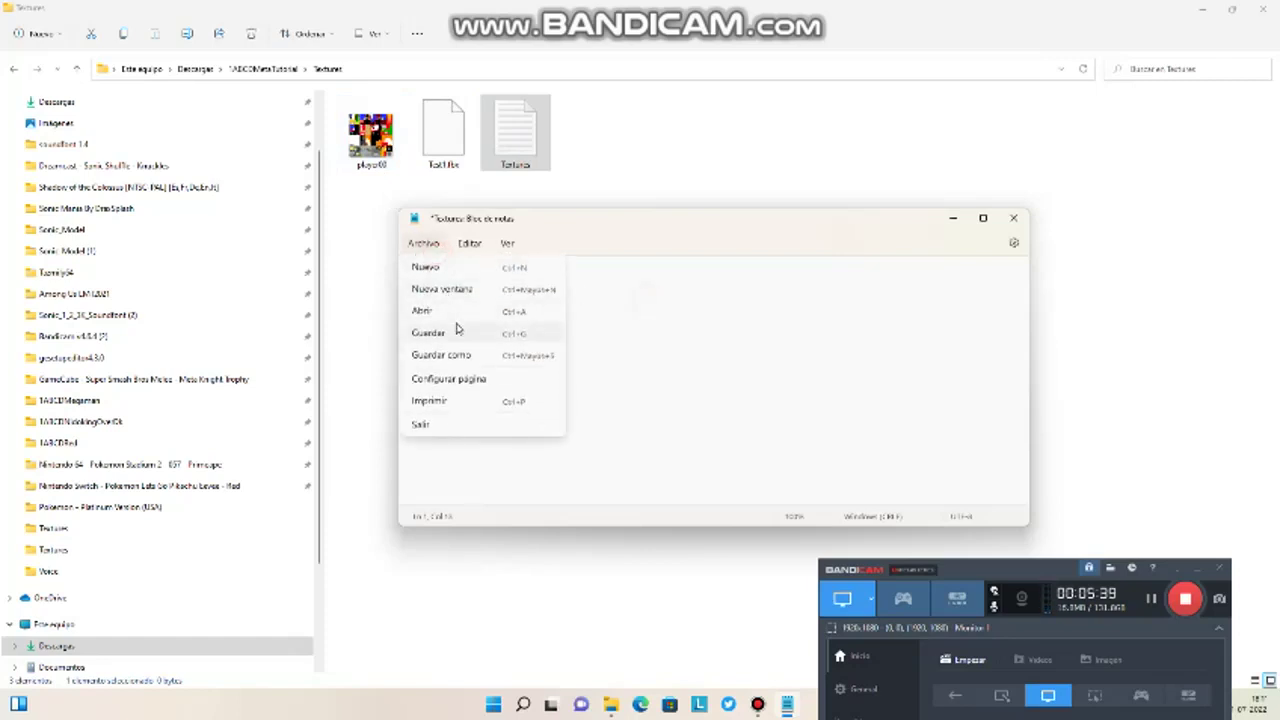
click(457, 329)
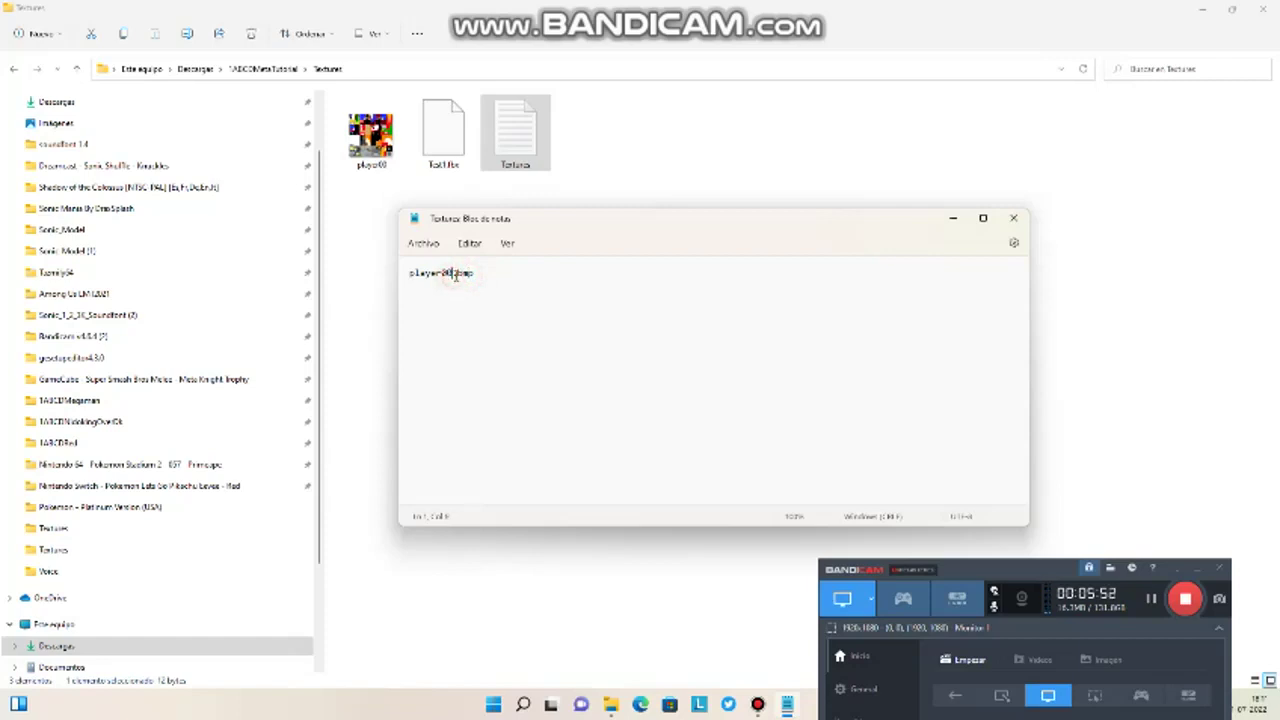
click(1013, 219)
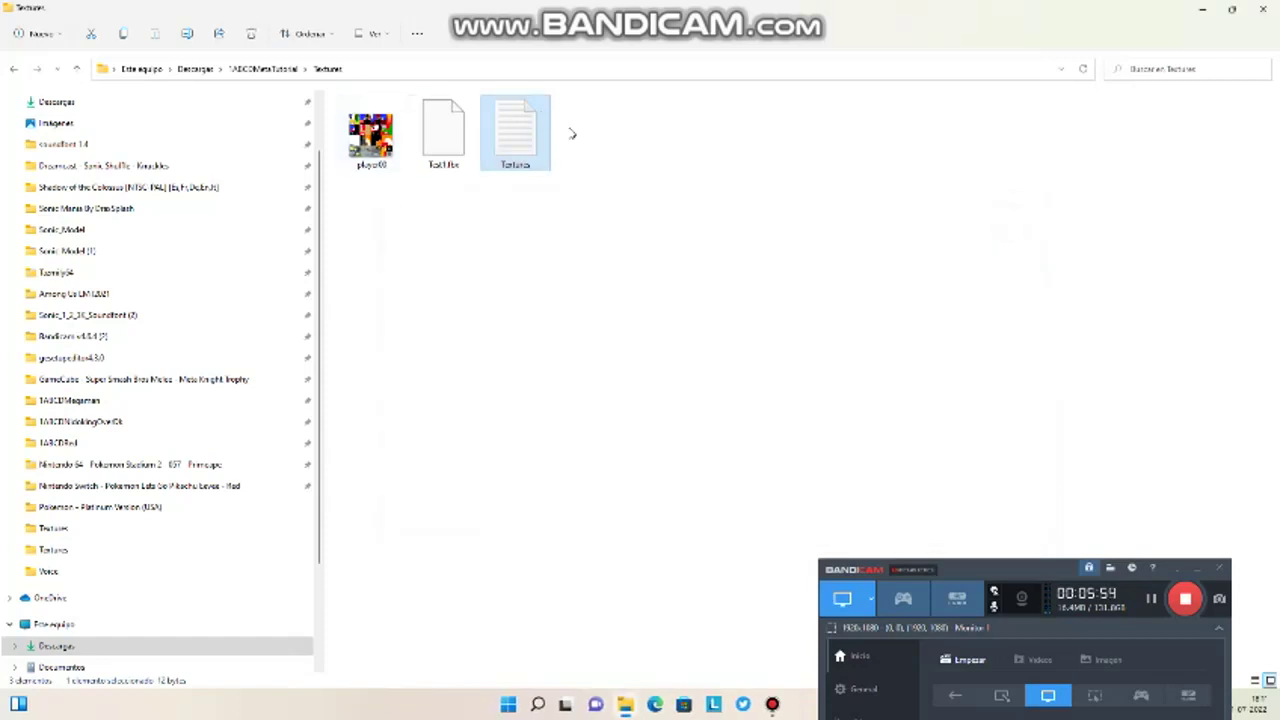
- Launch PerfectGold from the gesetupeditor4.3.0 folder and open its Model Editor
click(110, 379)
click(110, 357)
click(372, 328)
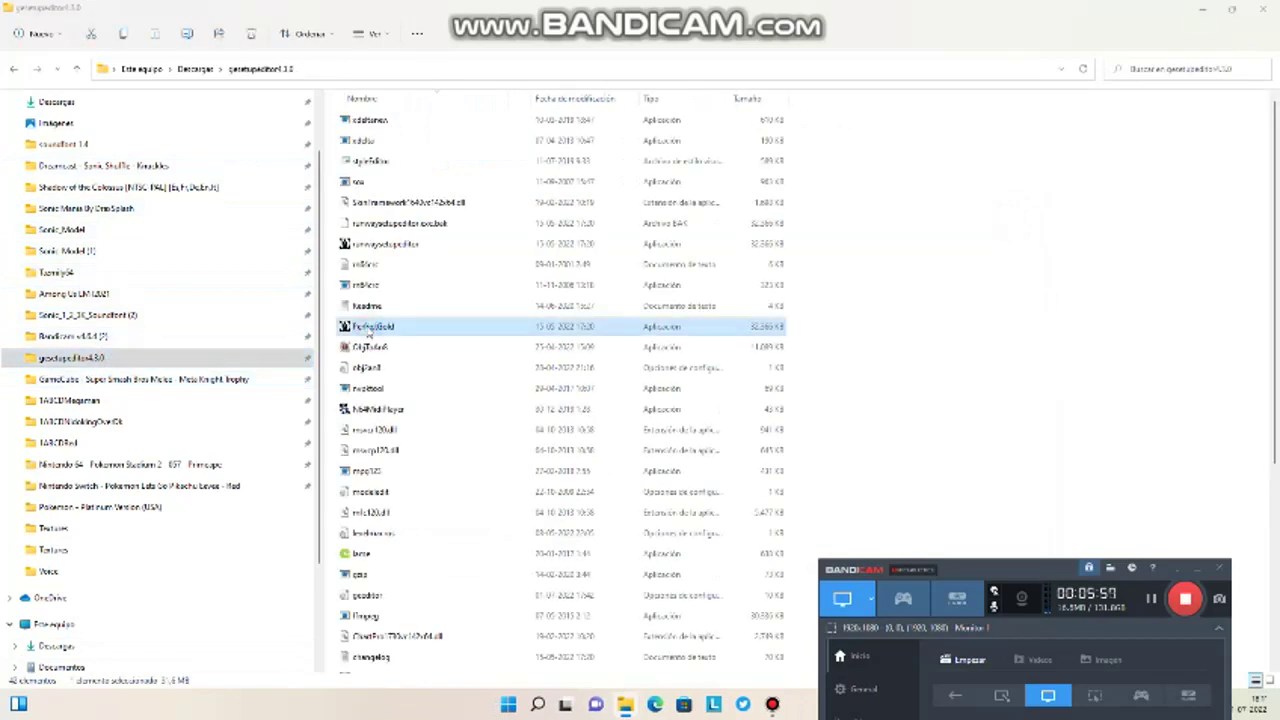
double_click(368, 331)
click(556, 245)
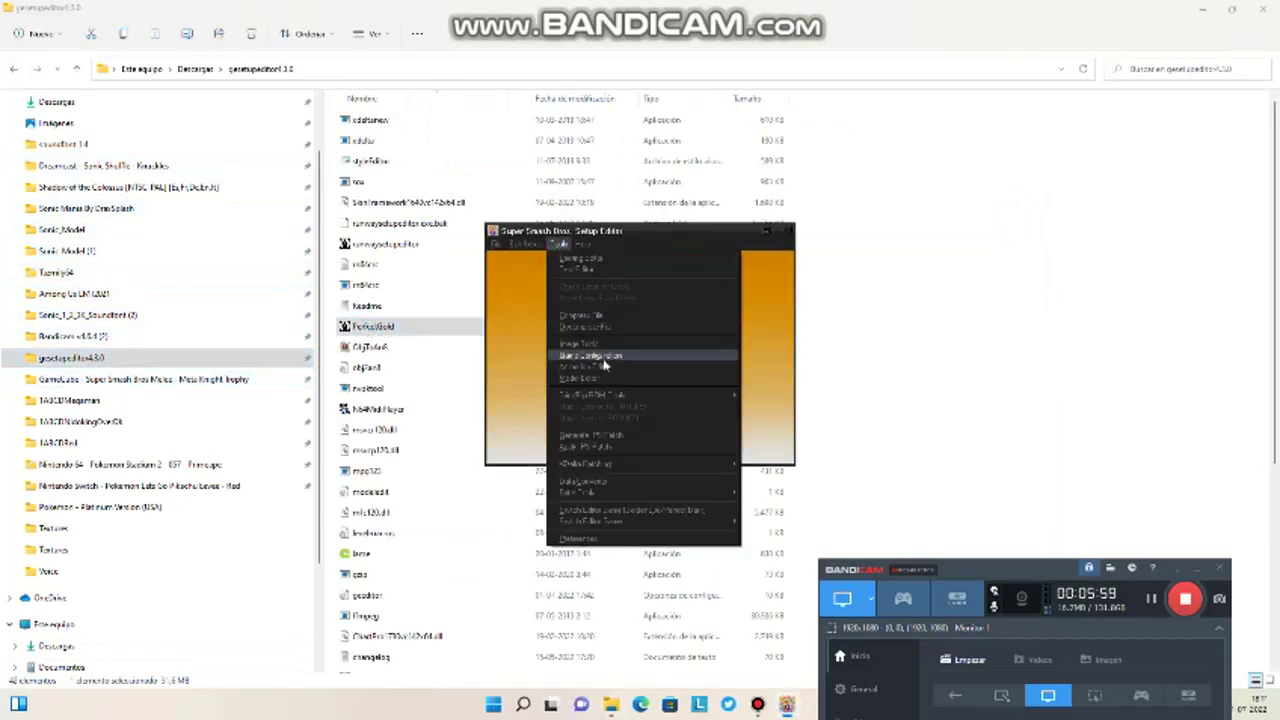
click(604, 378)
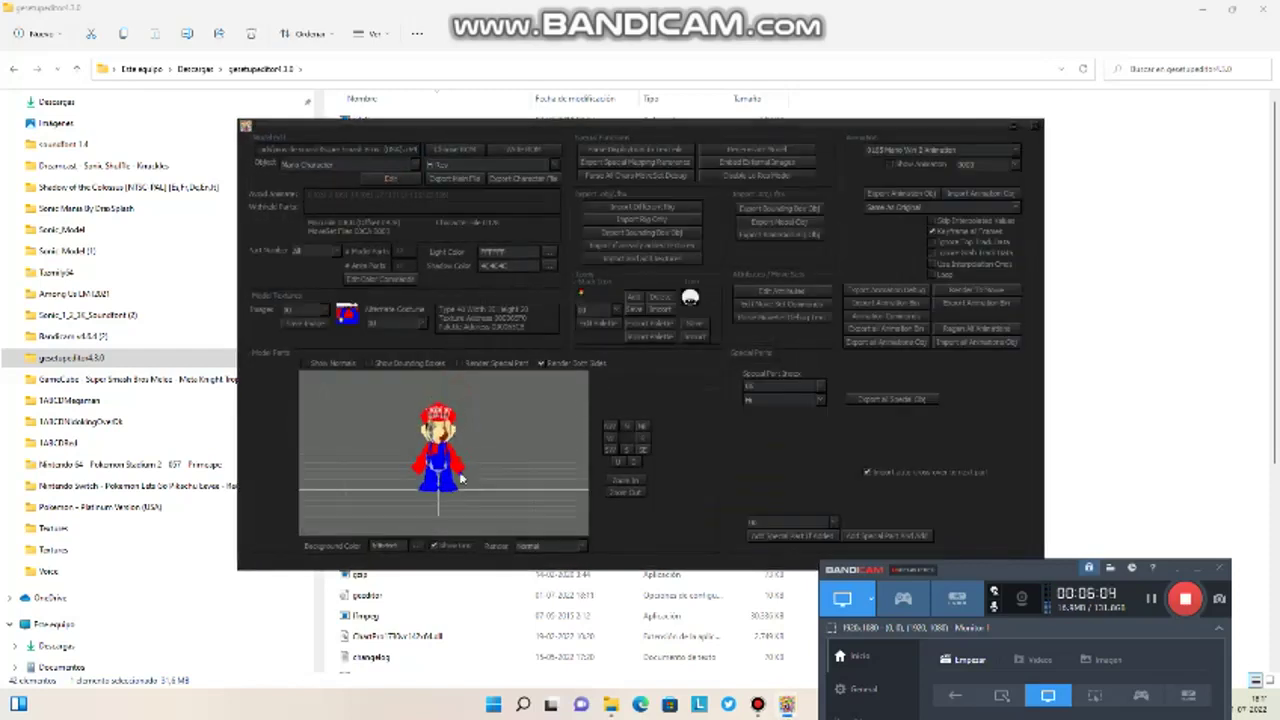
- Import the Sonic model over Mario with its textures added, using the Textures text file for both texture listings, and accept the normals option
scroll(470, 476, up, 3)
drag(463, 438, 488, 424)
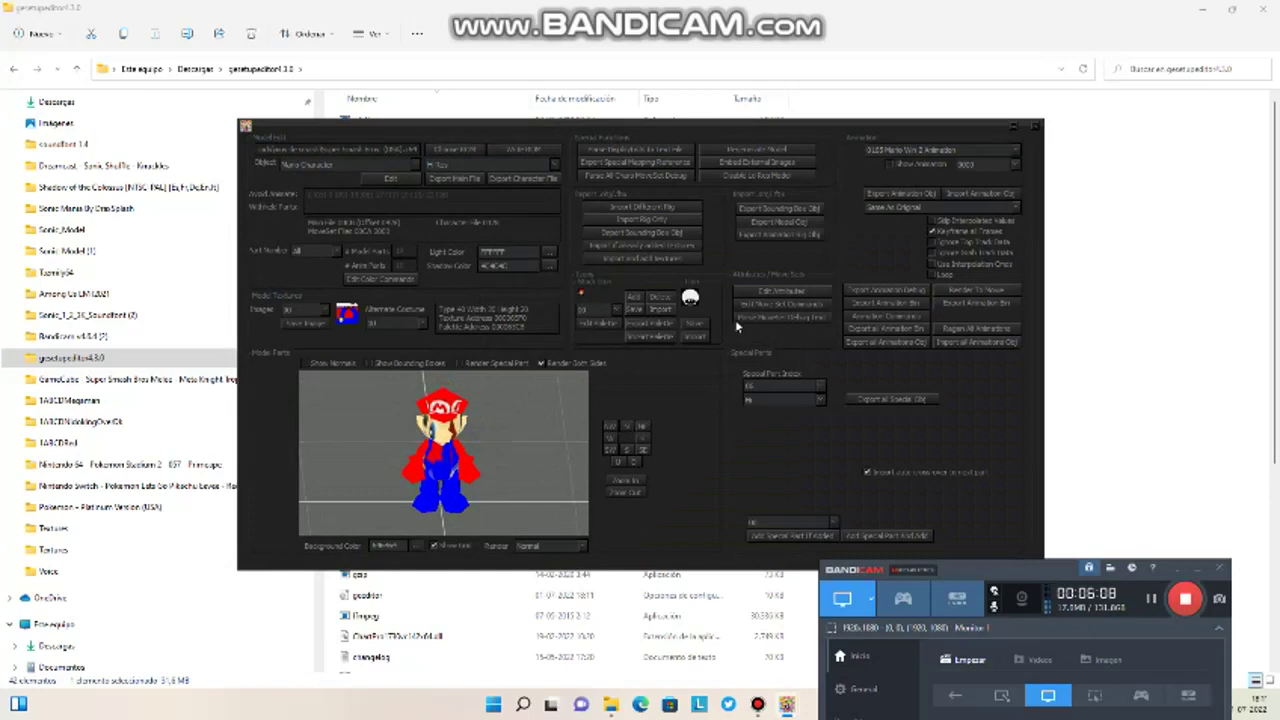
click(688, 262)
click(726, 222)
double_click(650, 272)
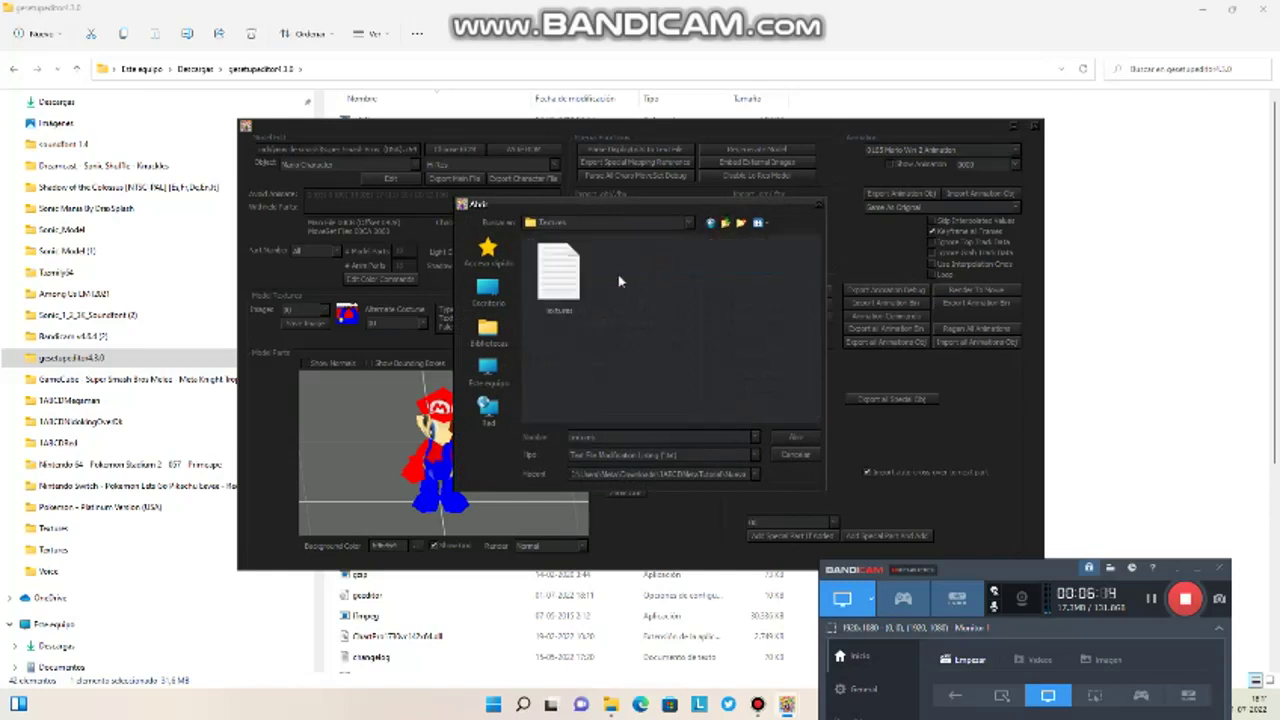
click(814, 437)
click(785, 437)
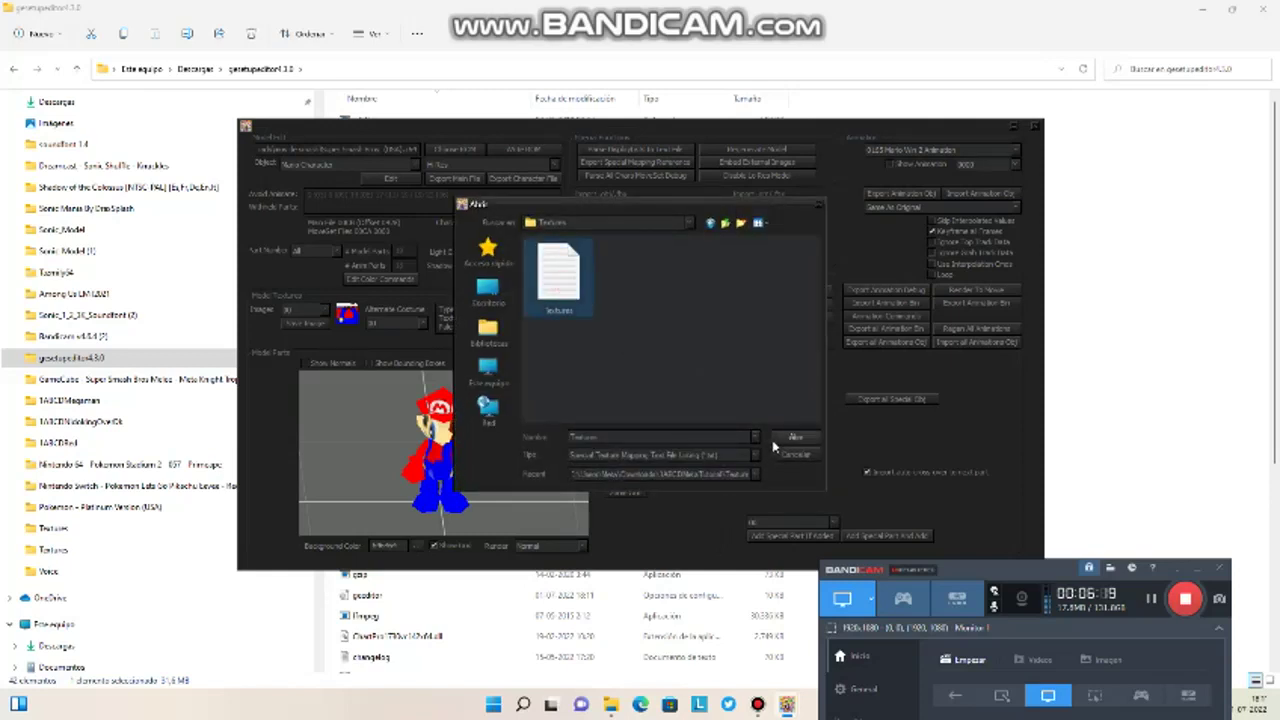
click(777, 441)
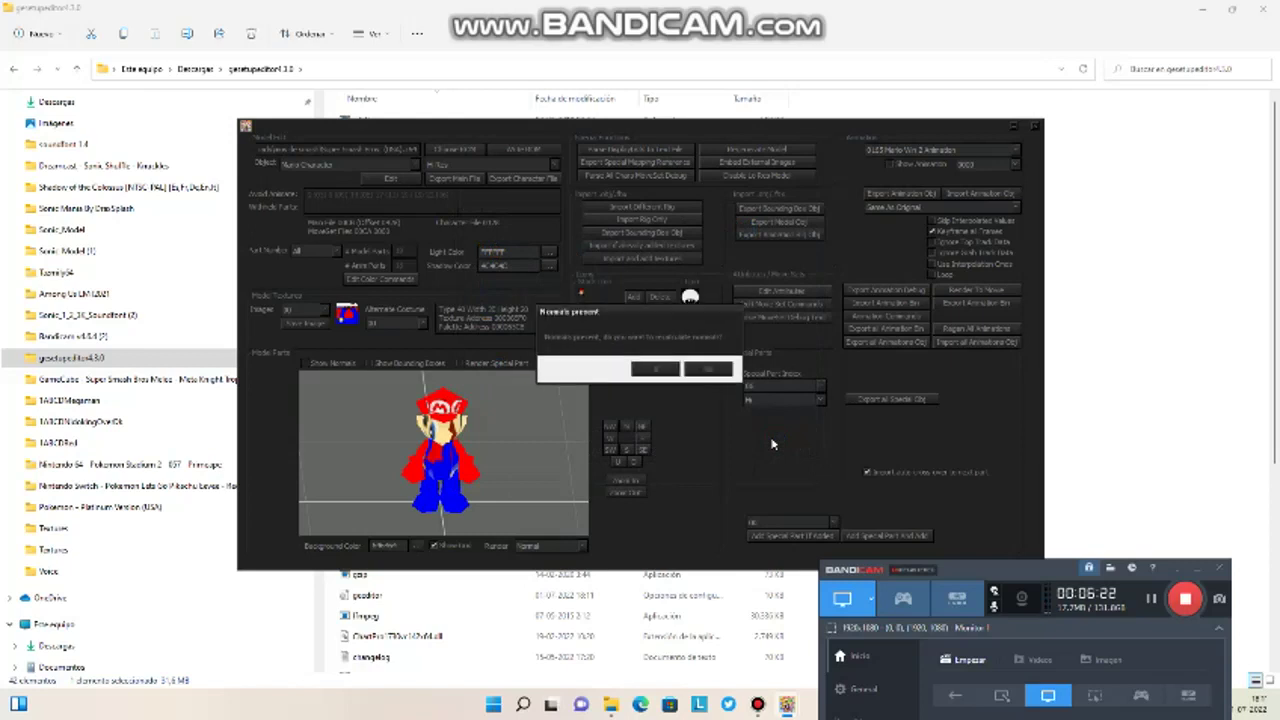
click(655, 371)
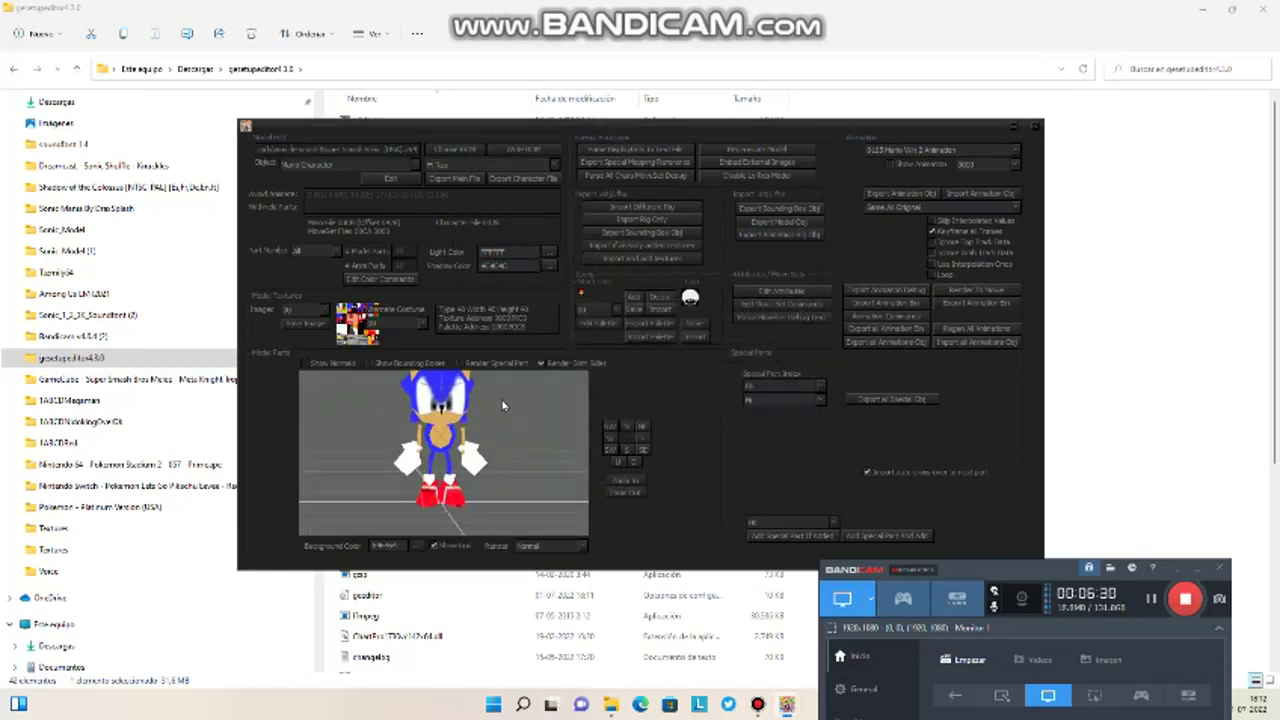
- Inspect the imported Sonic model from several angles and save the modified game as a ROM file
drag(497, 429, 390, 482)
drag(545, 405, 512, 455)
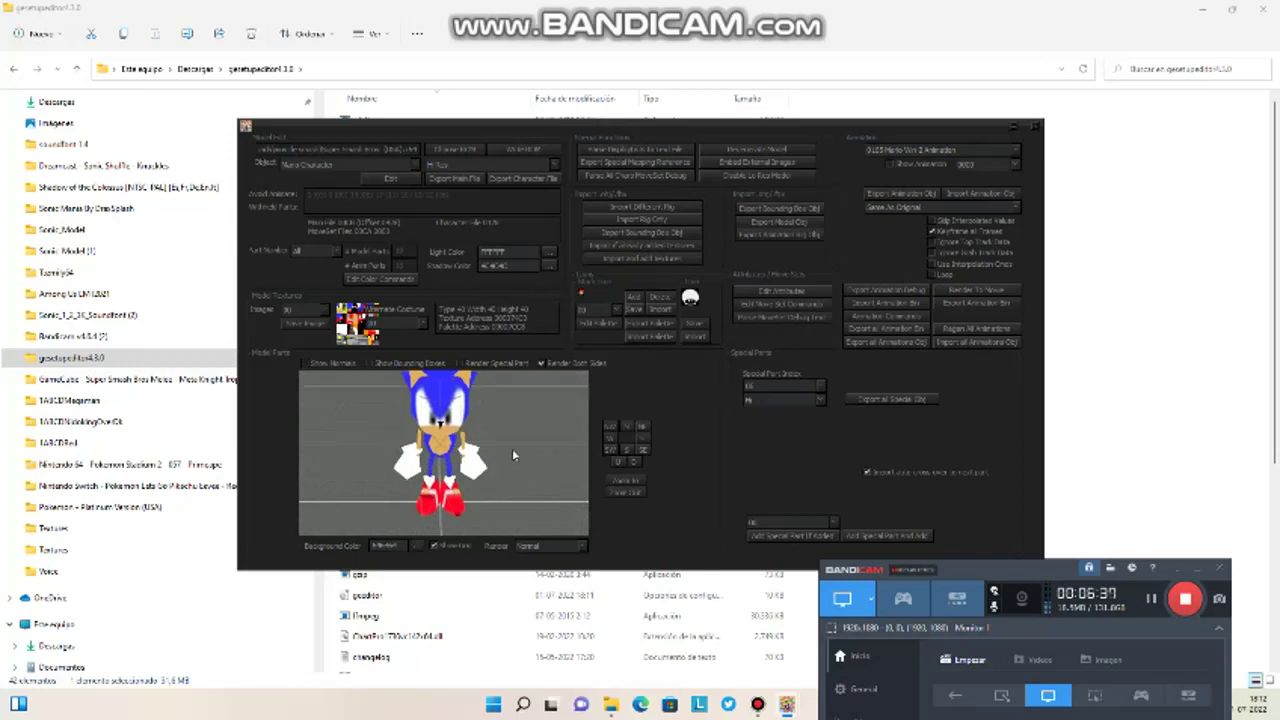
click(514, 152)
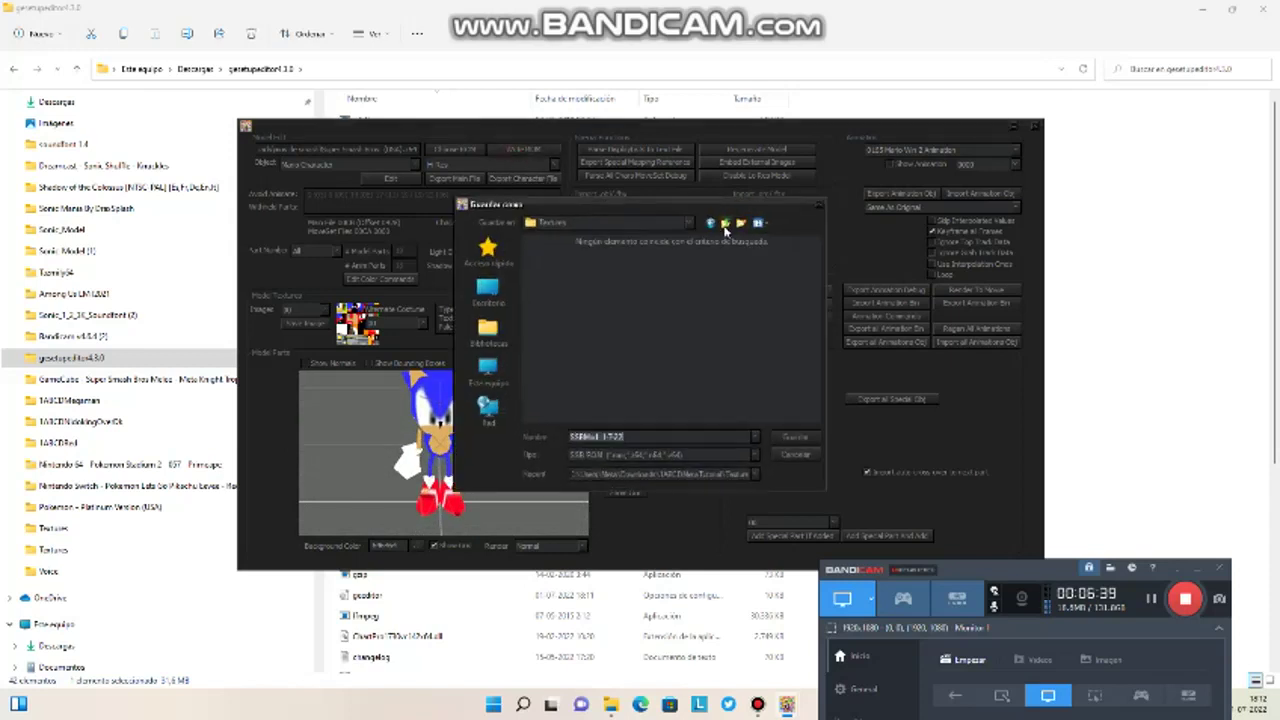
click(787, 437)
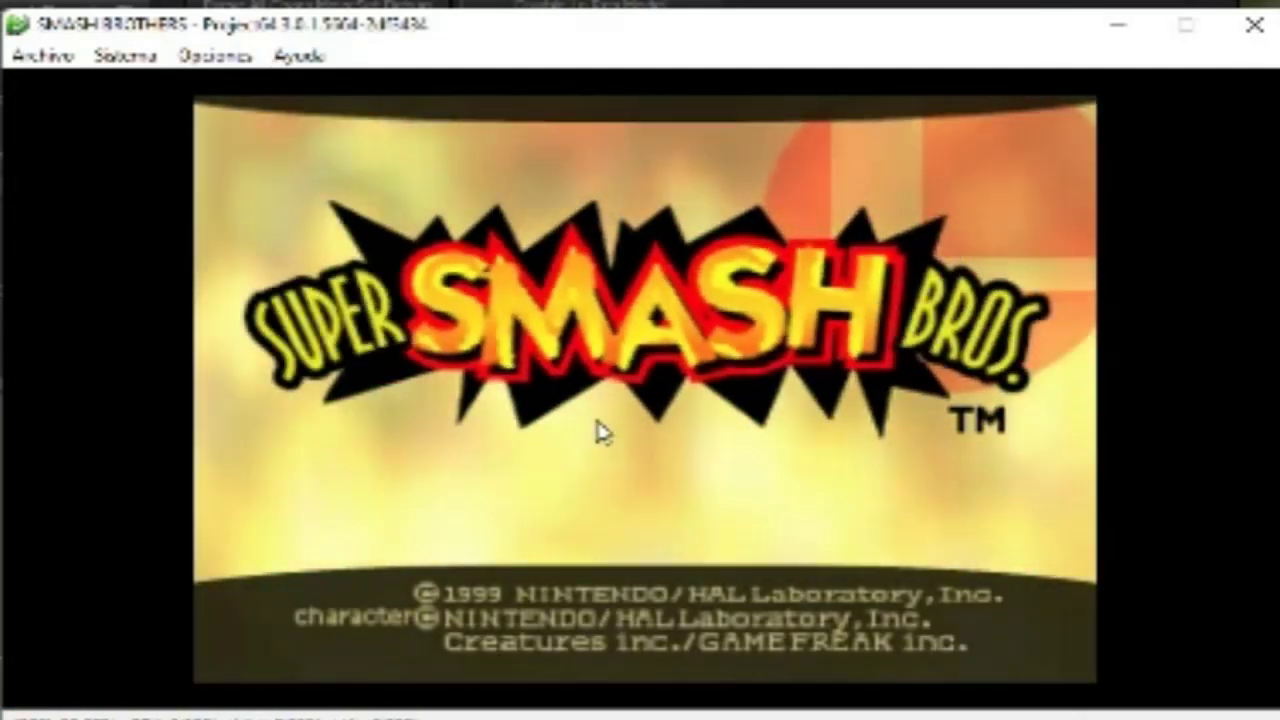
- Switch to Smash Brothers in Project64, enter Training Mode and choose Mario as the 1P character
key(Return)
key(Return)
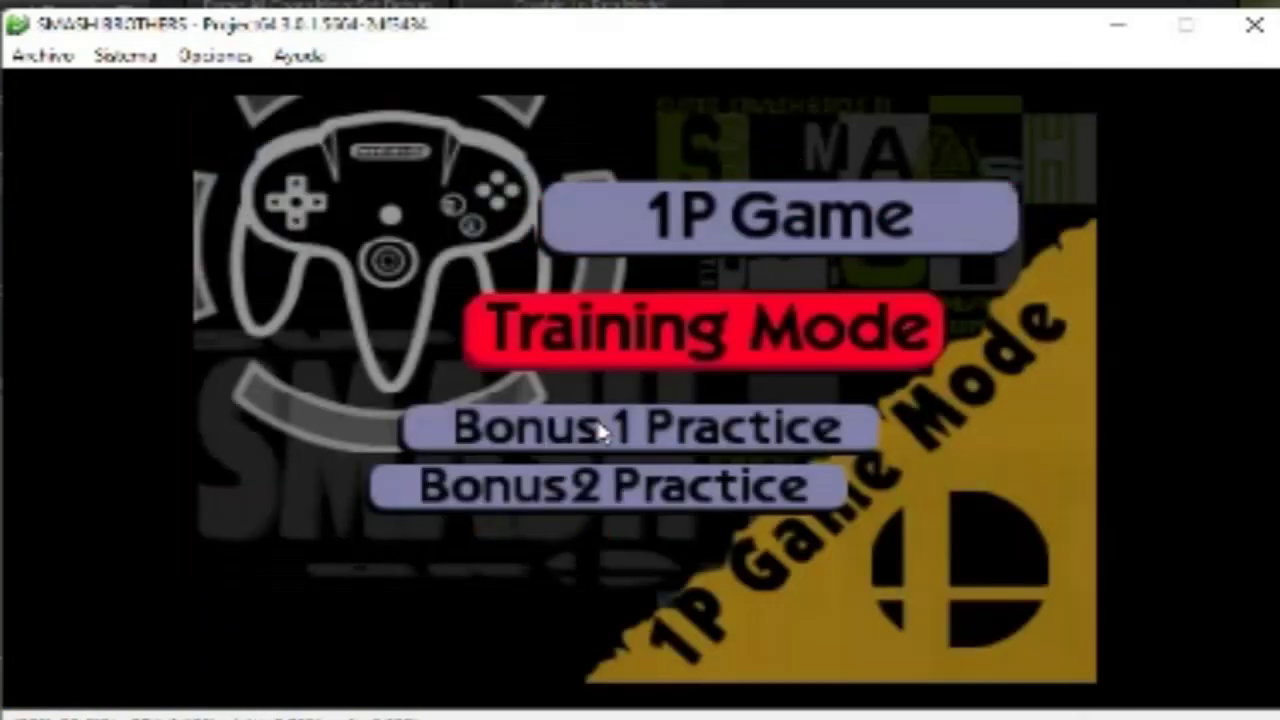
key(Return)
key(Up)
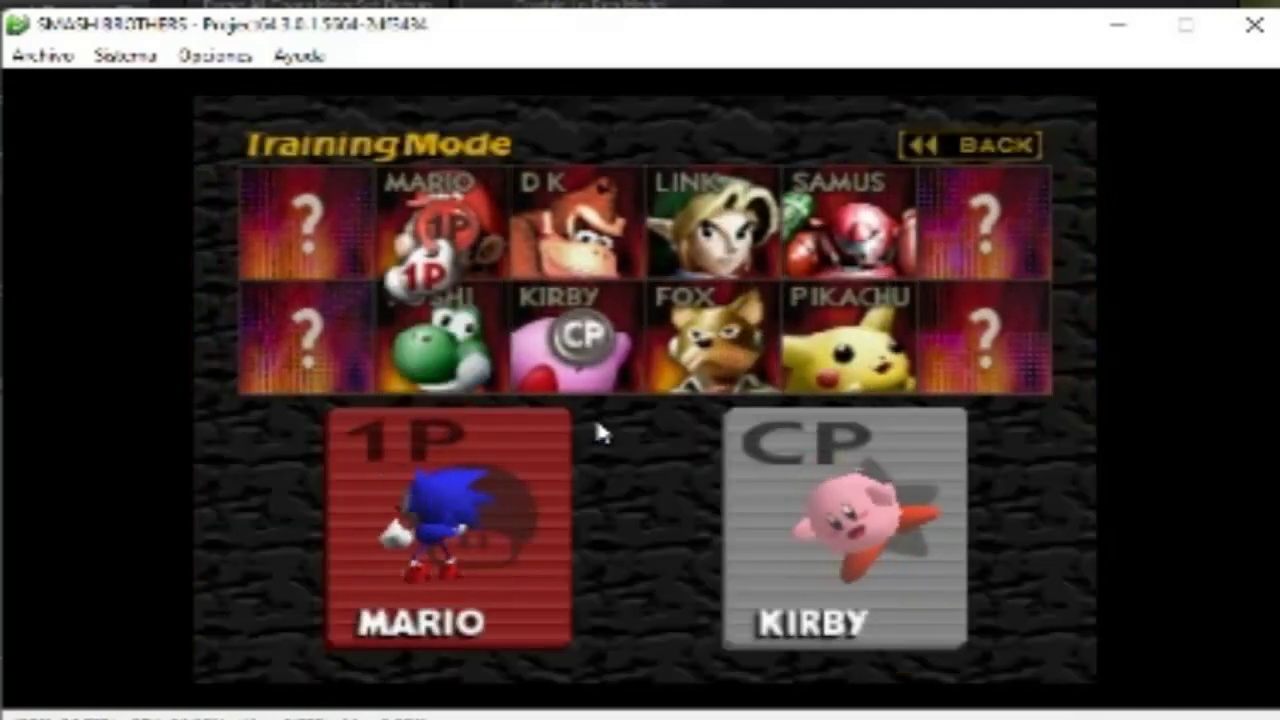
key(Left)
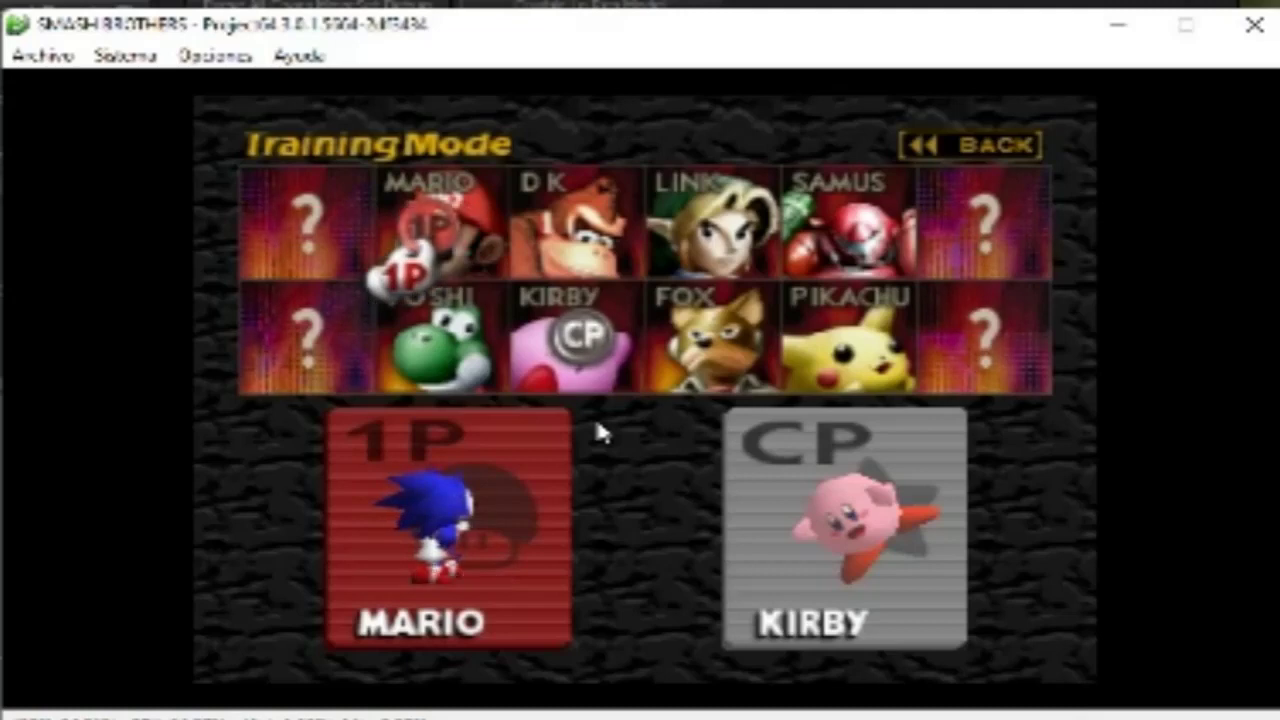
key(x)
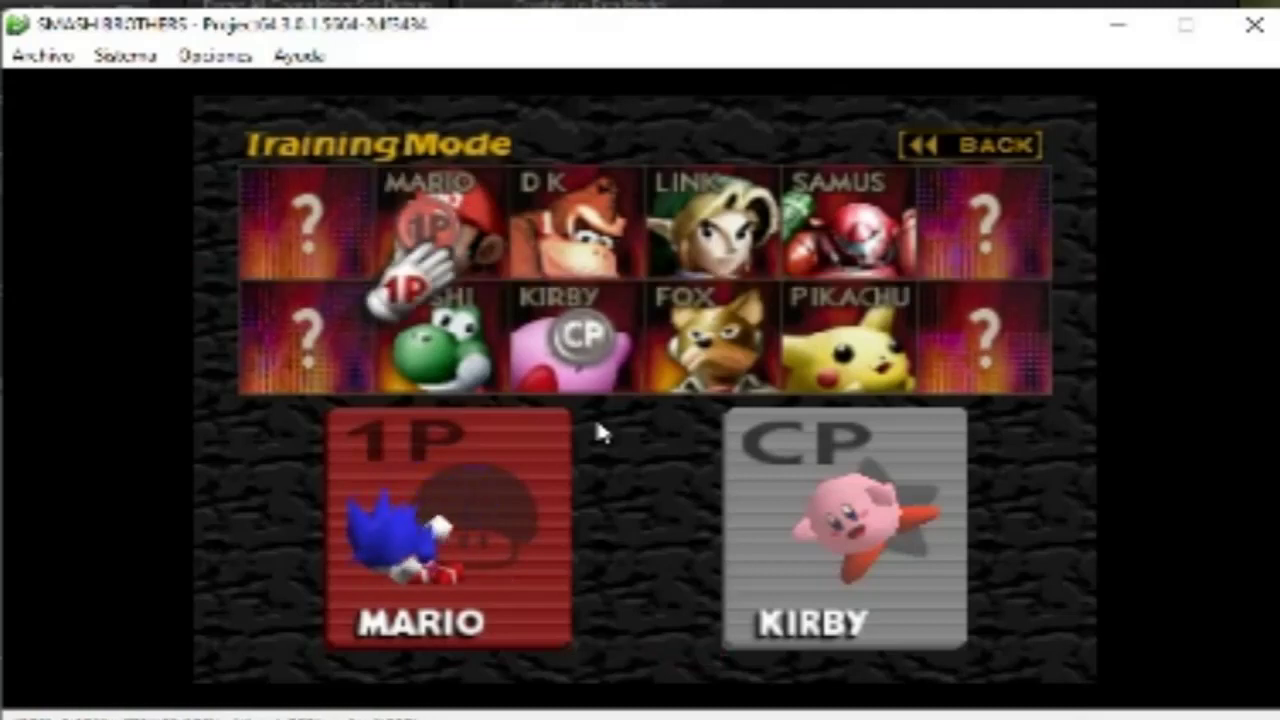
- Start the training match on Peach's Castle and attack Kirby to test the Sonic model in play
key(Return)
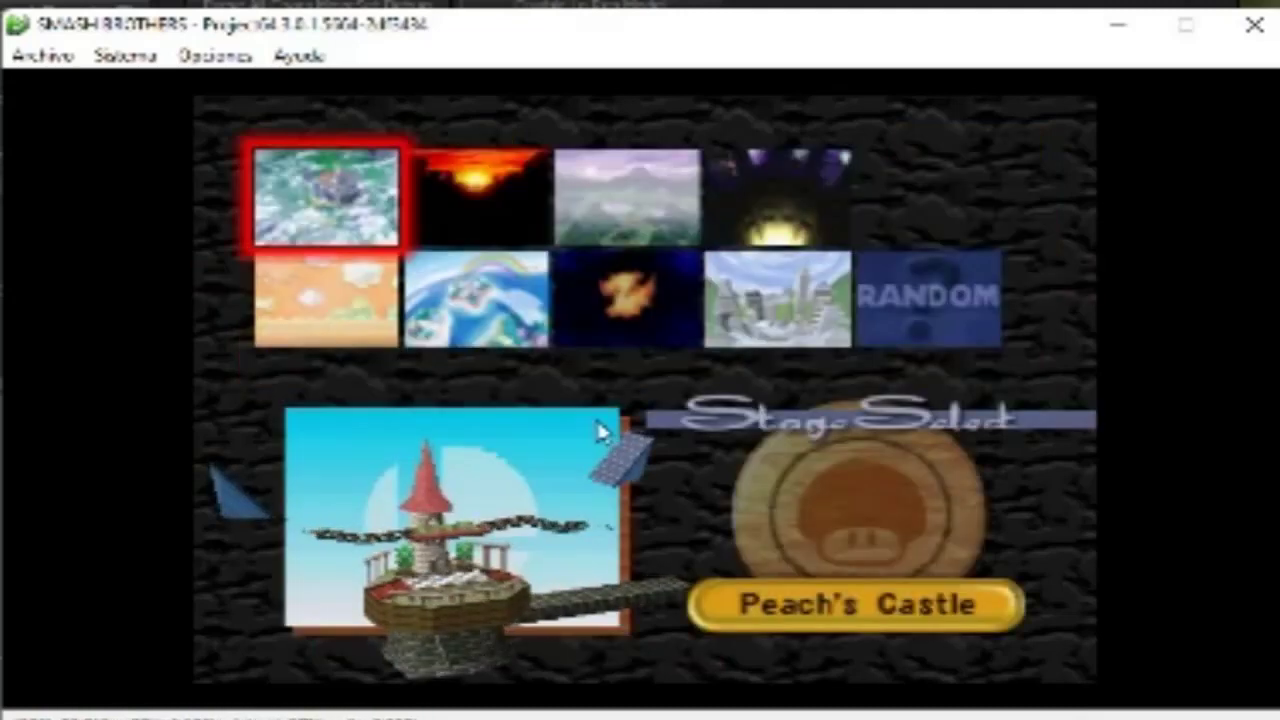
key(x)
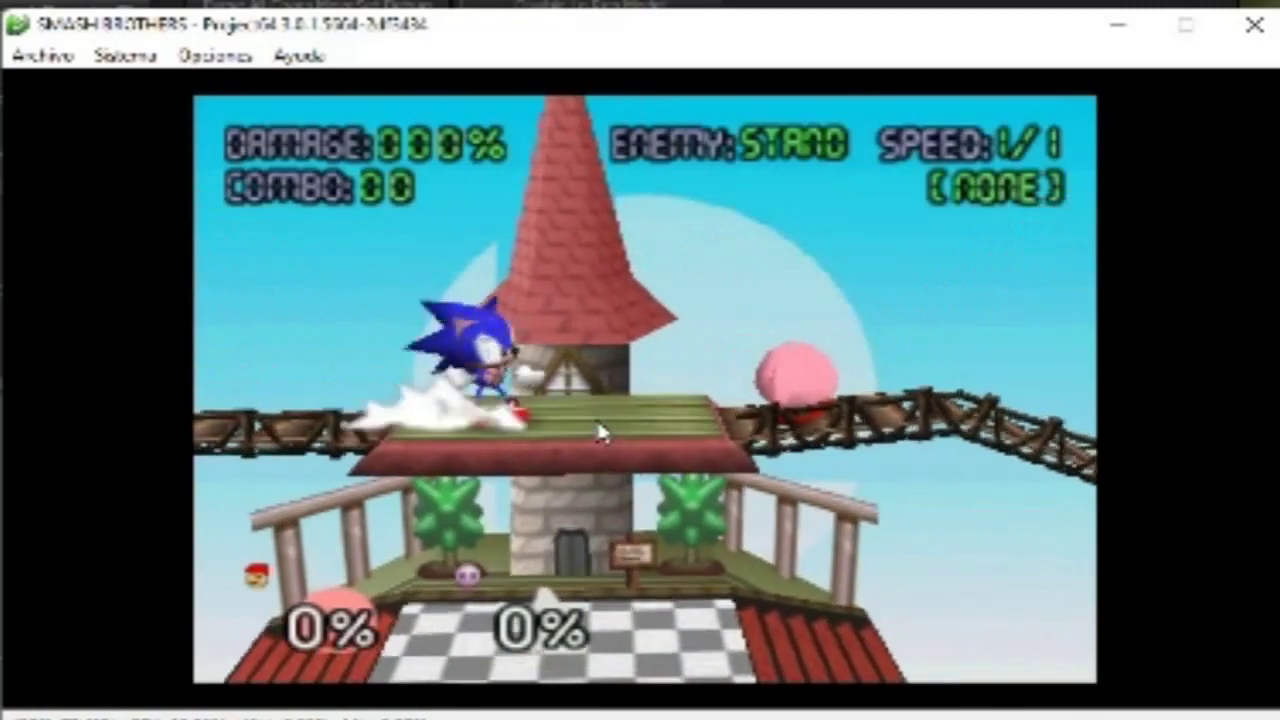
key(c)
key(c)
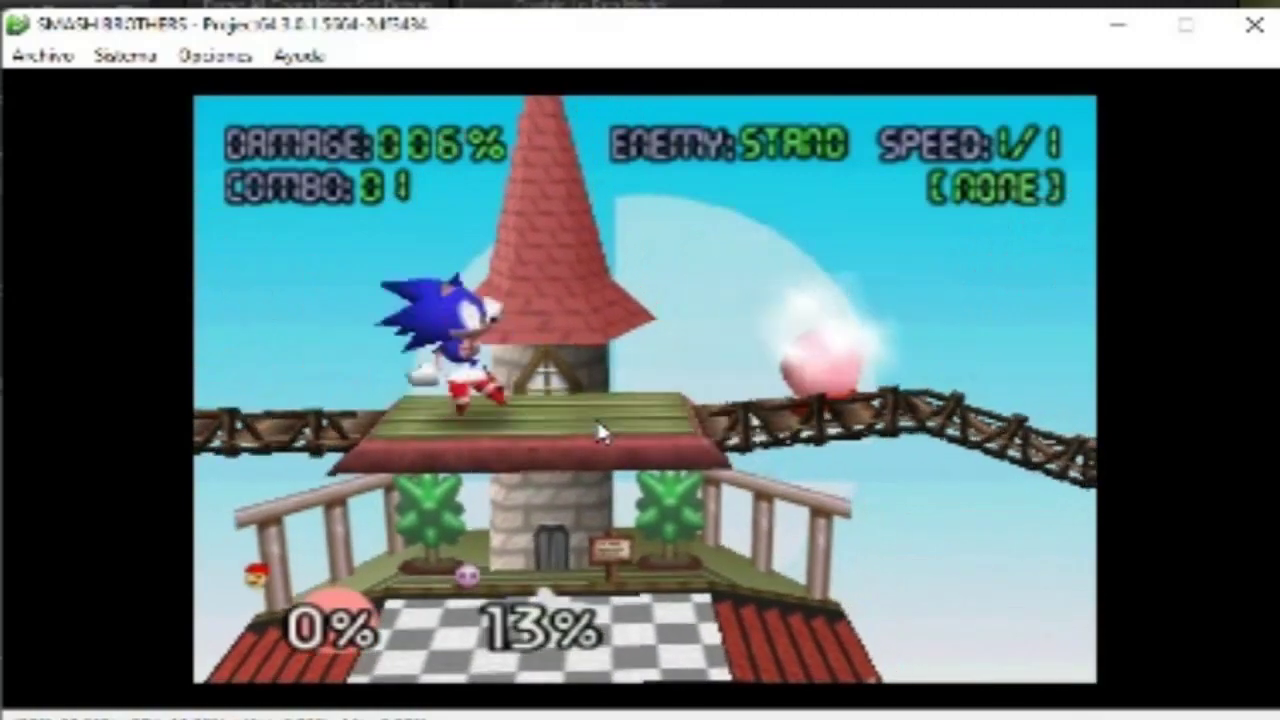